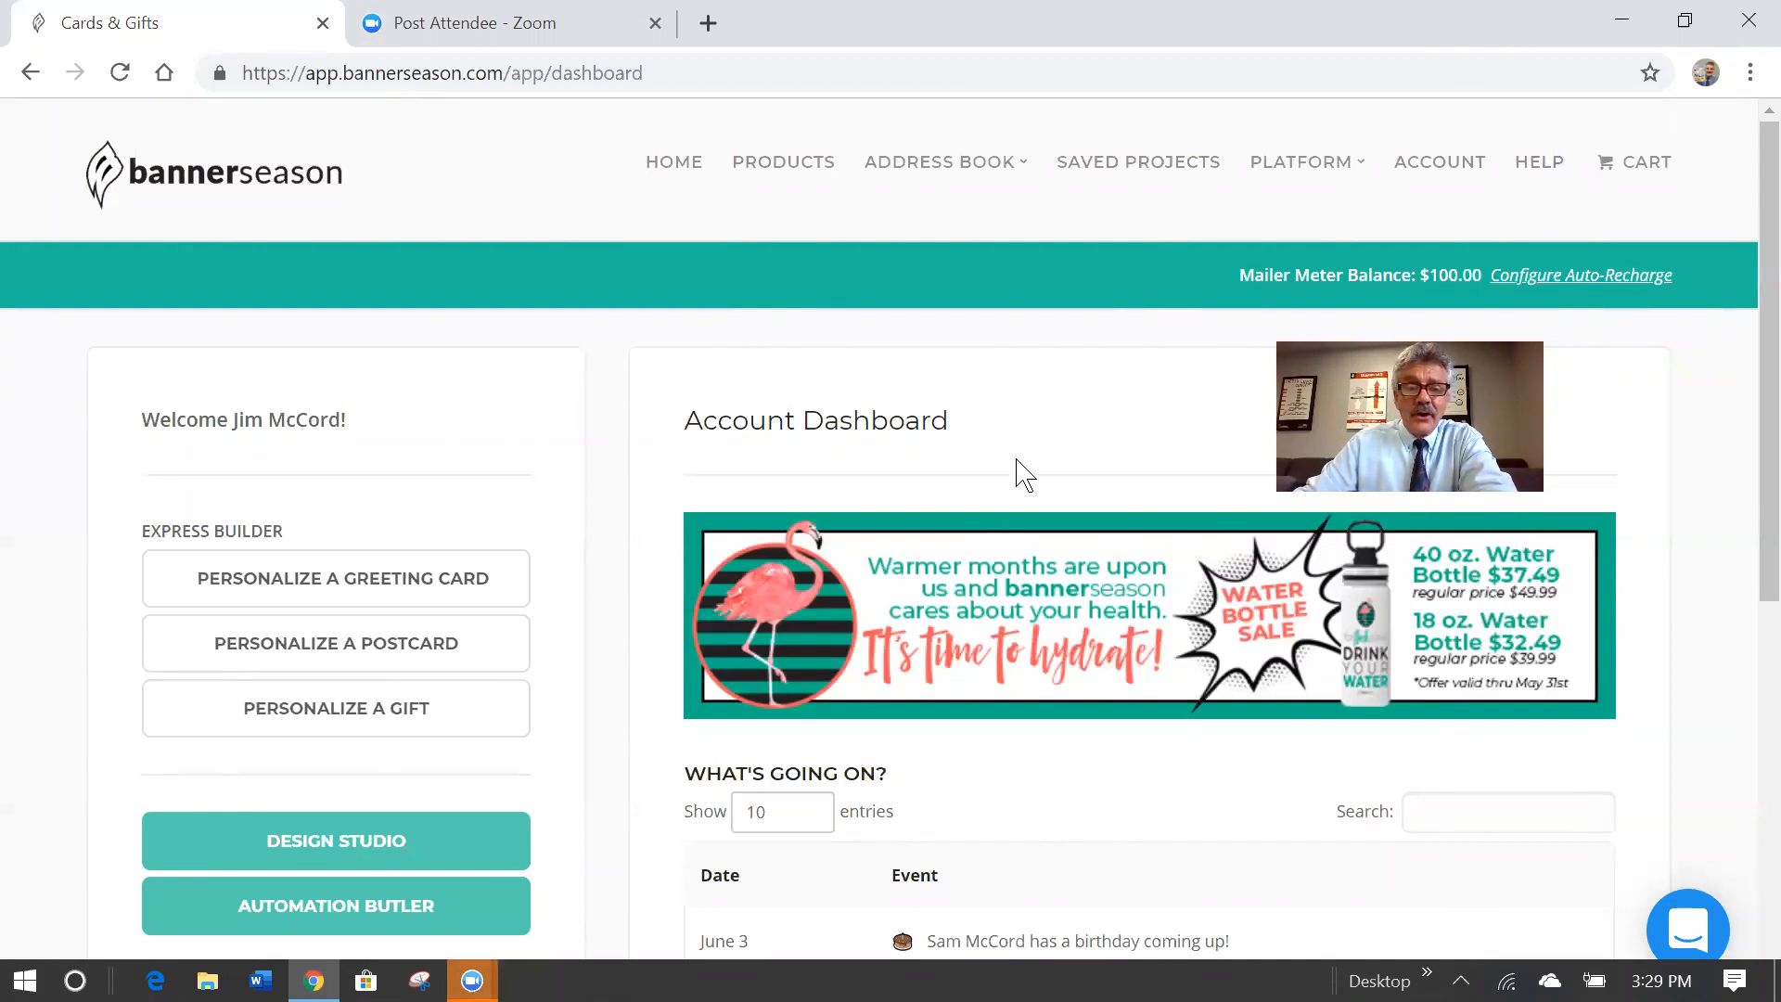
Open the Design Studio and view the GigaGram 8x11 Greeting Card themes to start a landscape card.
left_click(408, 842)
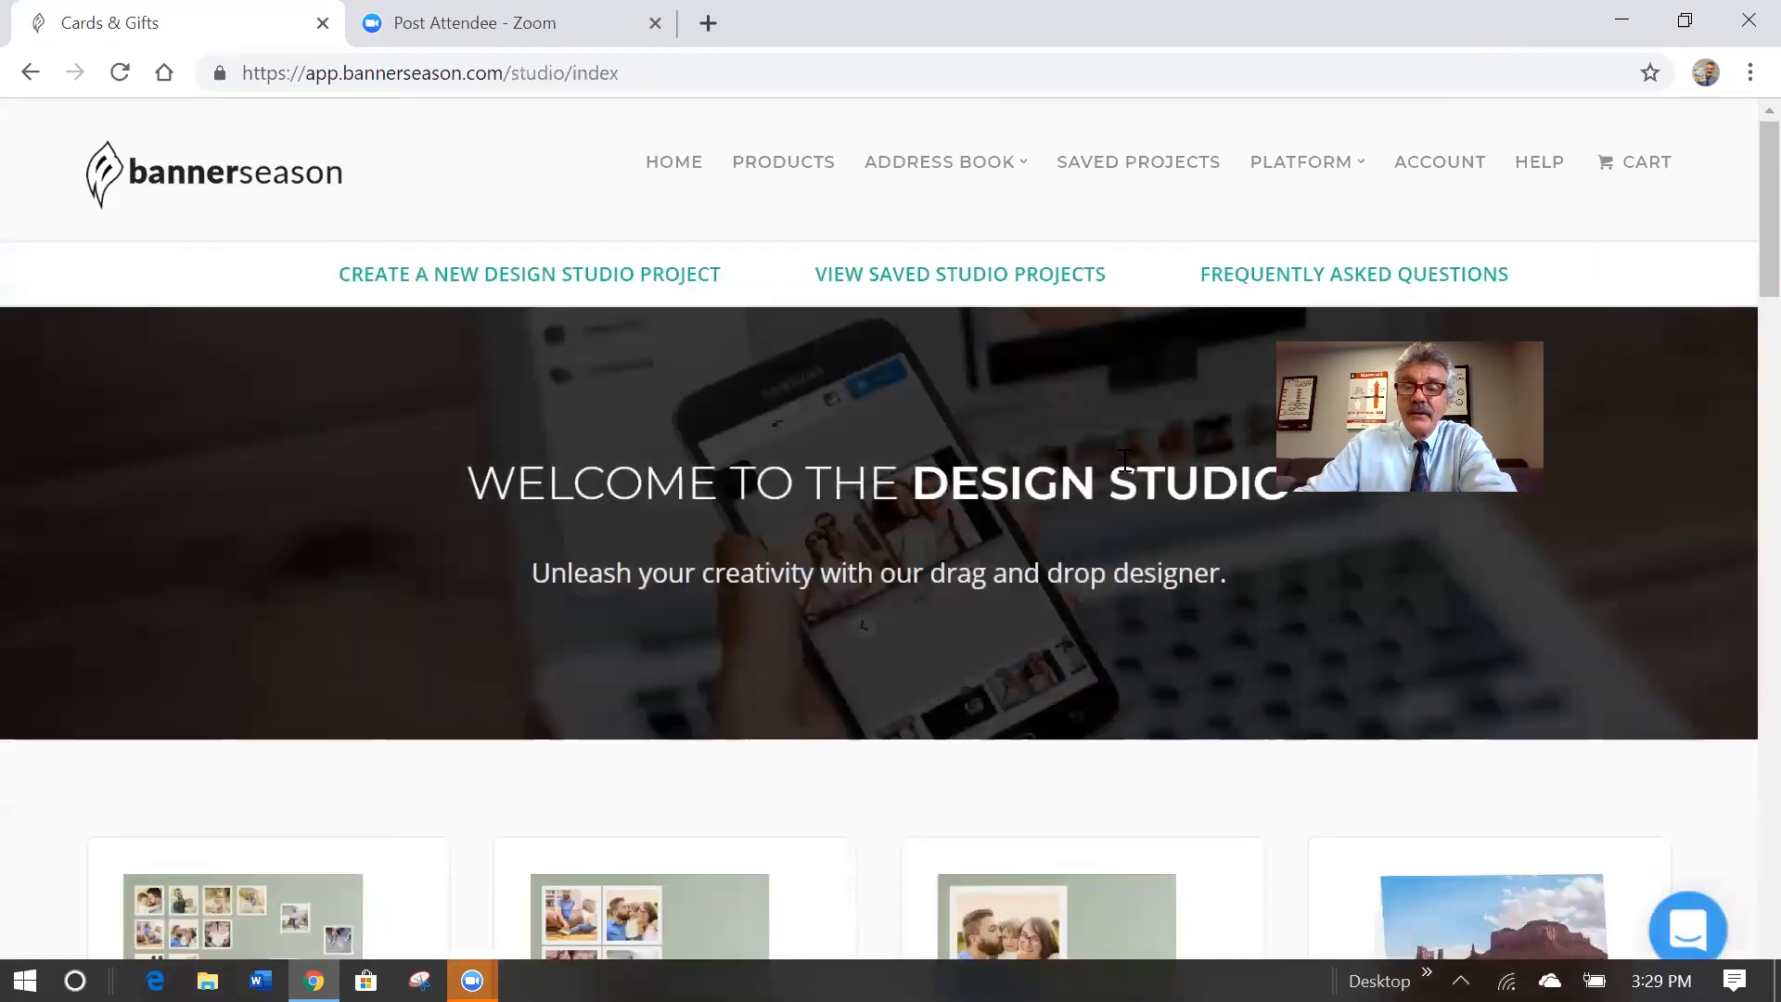
scroll(1754, 349, "down", 5)
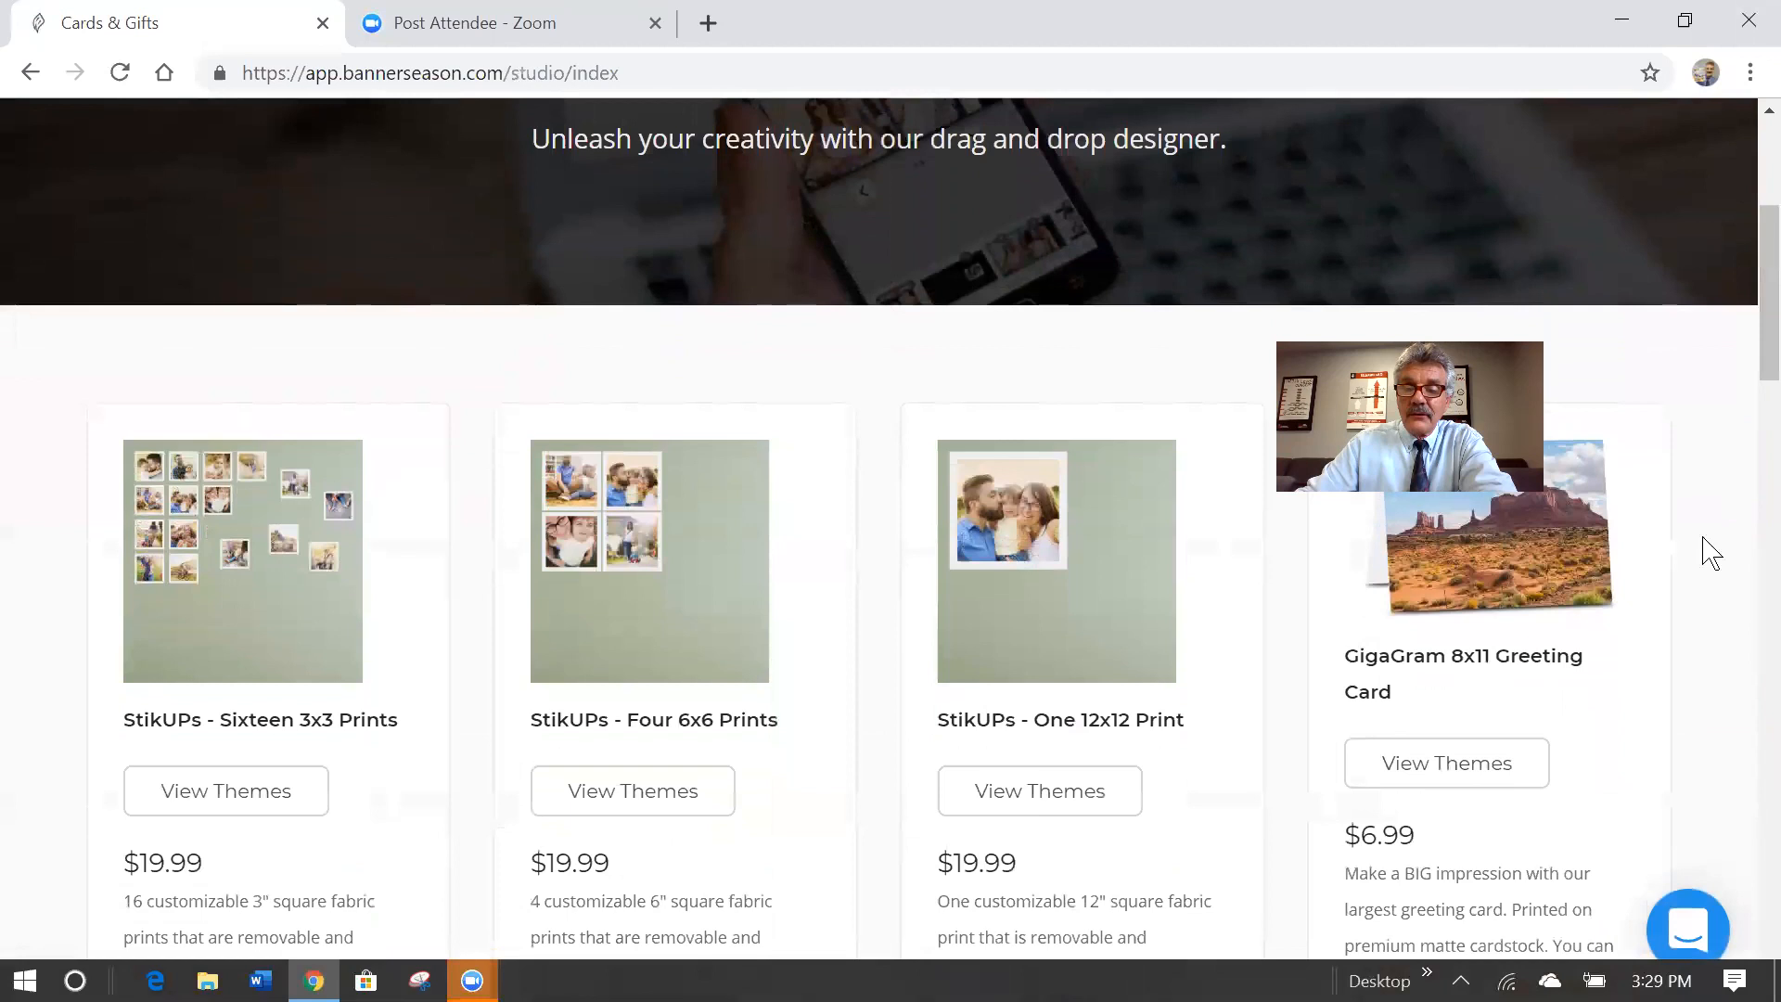
left_click(1433, 782)
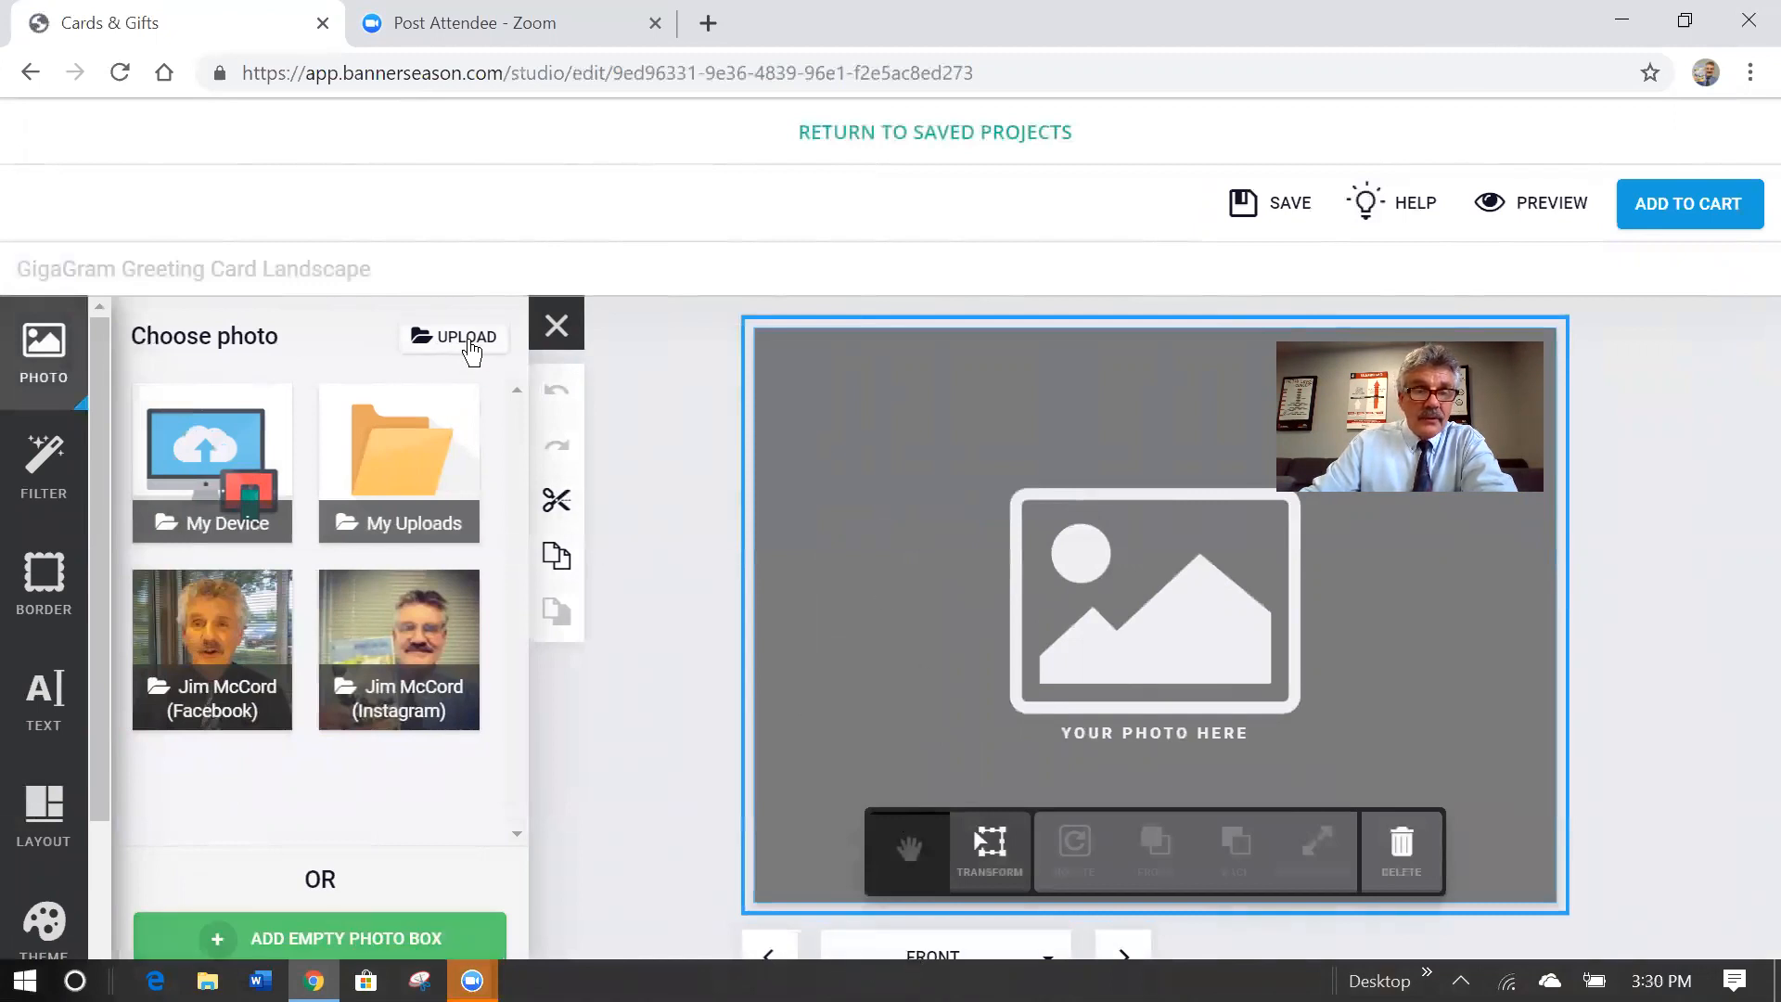
Drag the red house photo from recent uploads into the card's front photo box, then bring up the text tools.
left_click(405, 501)
left_click(222, 520)
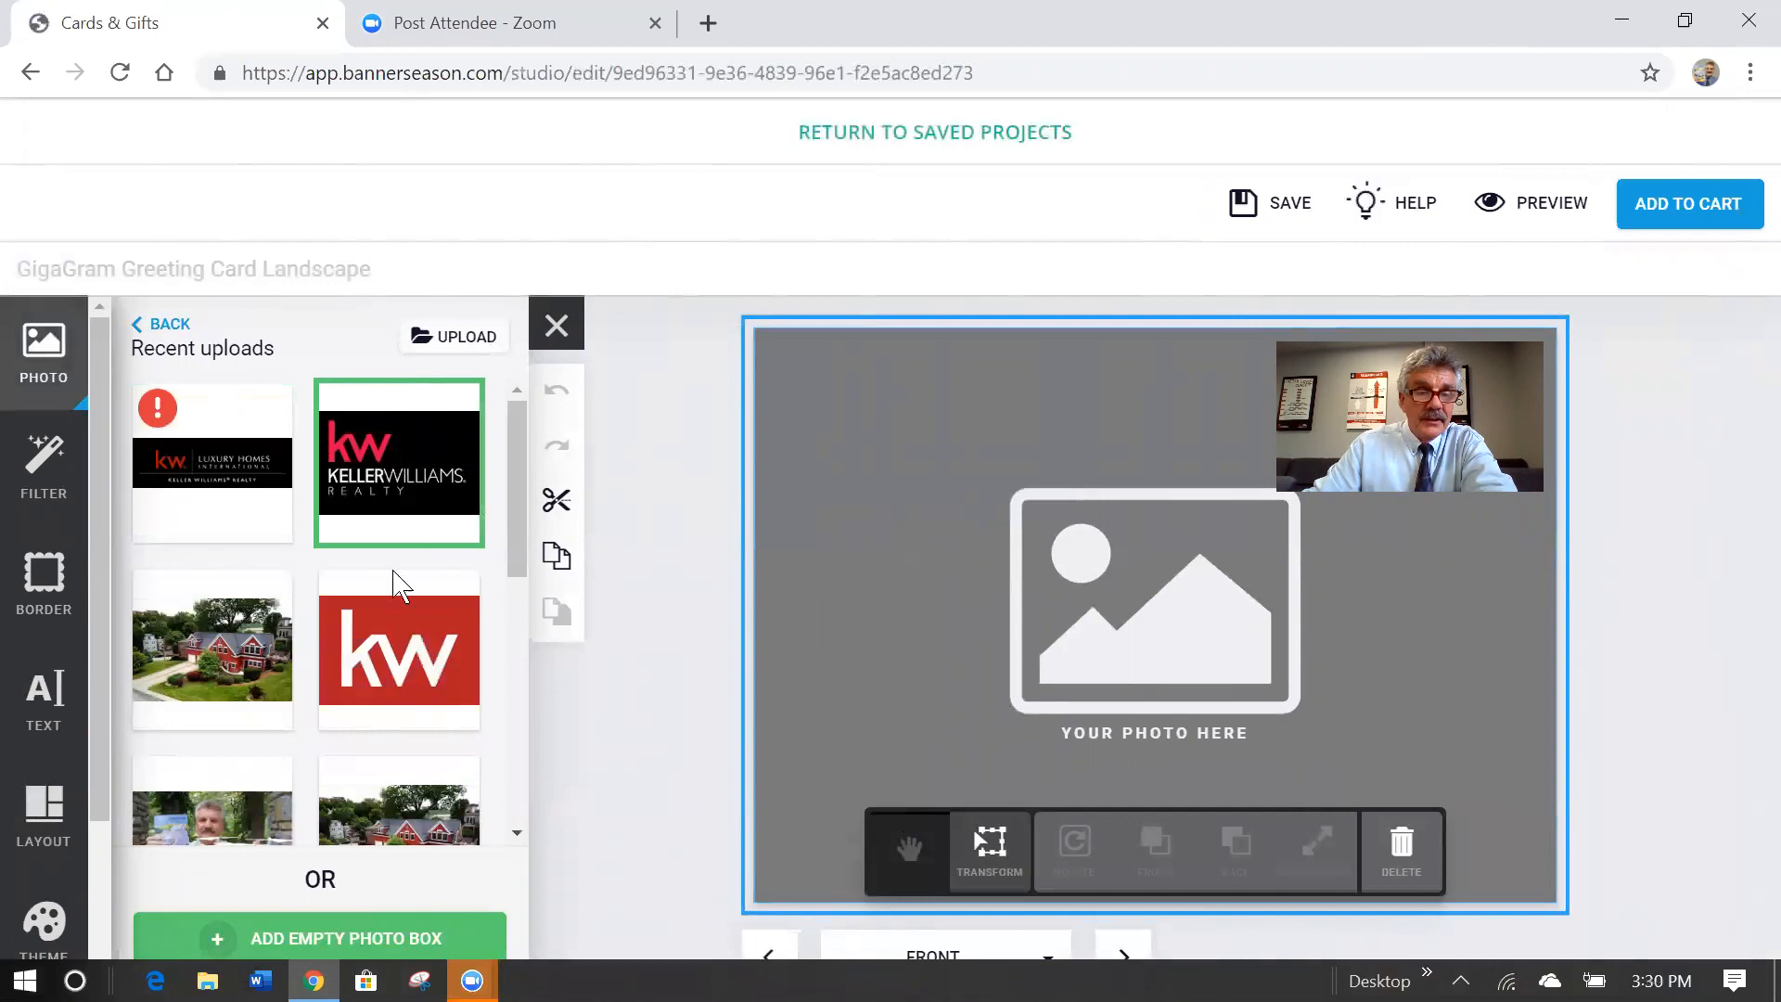
left_click_drag(228, 654, 1128, 618)
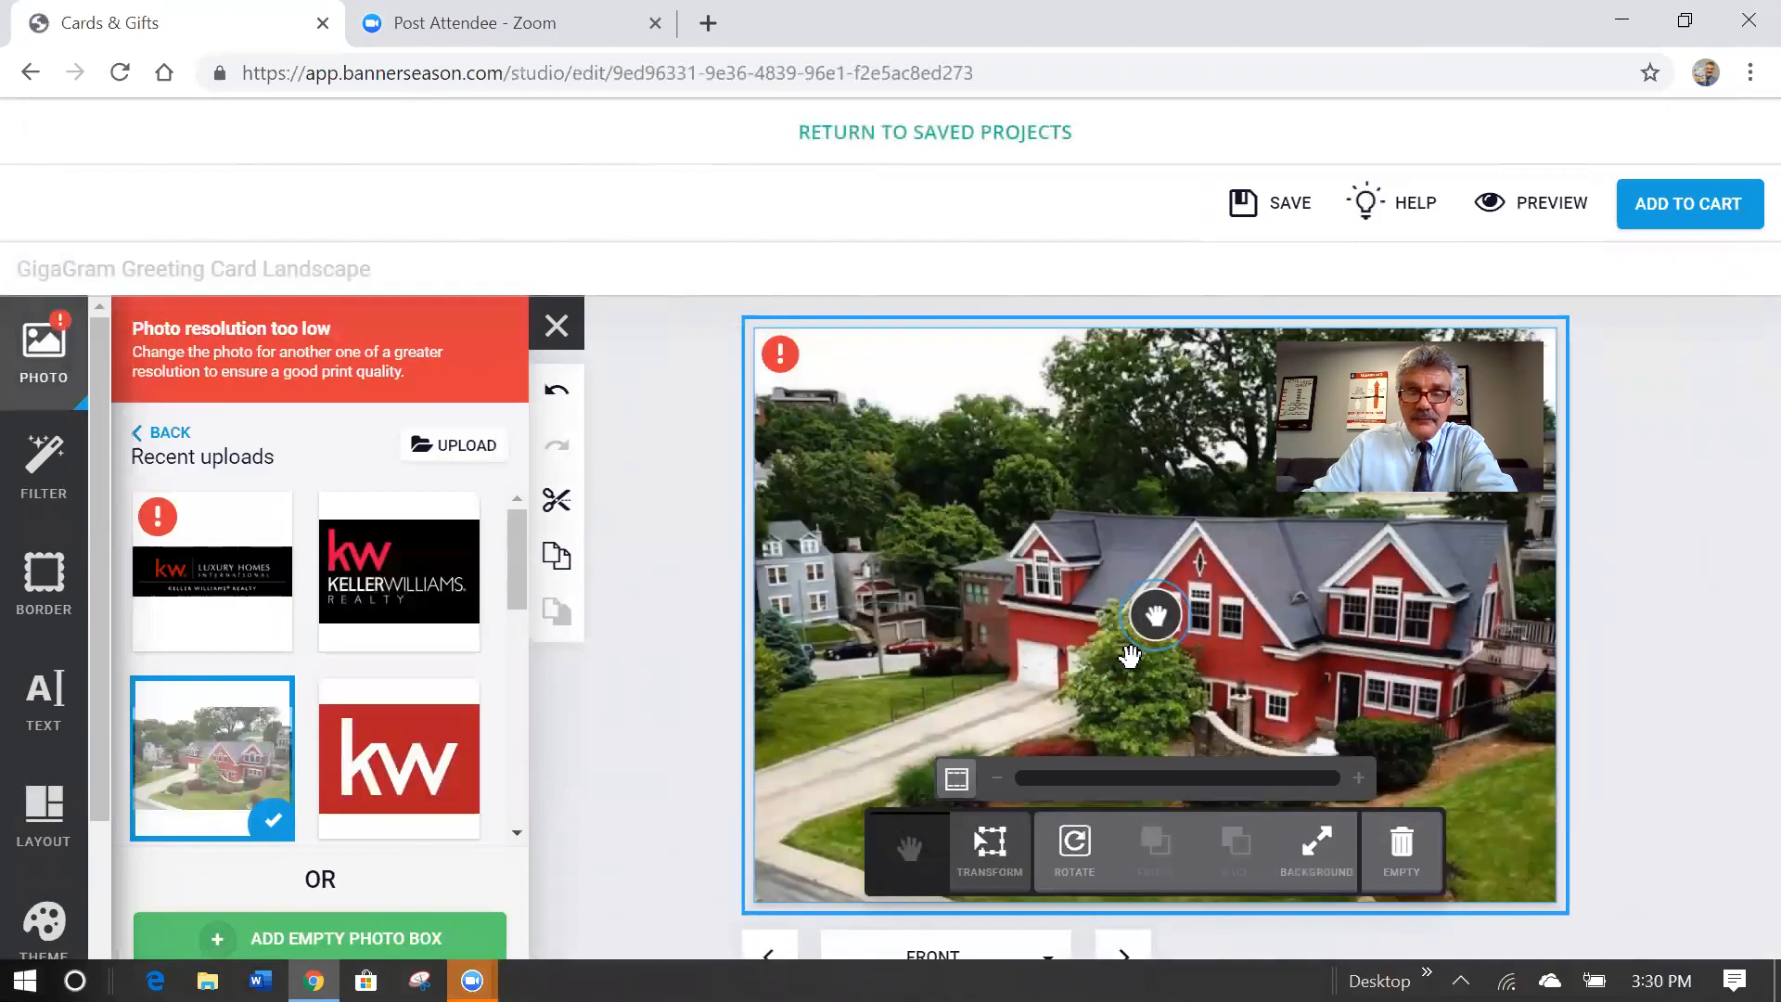
left_click(670, 620)
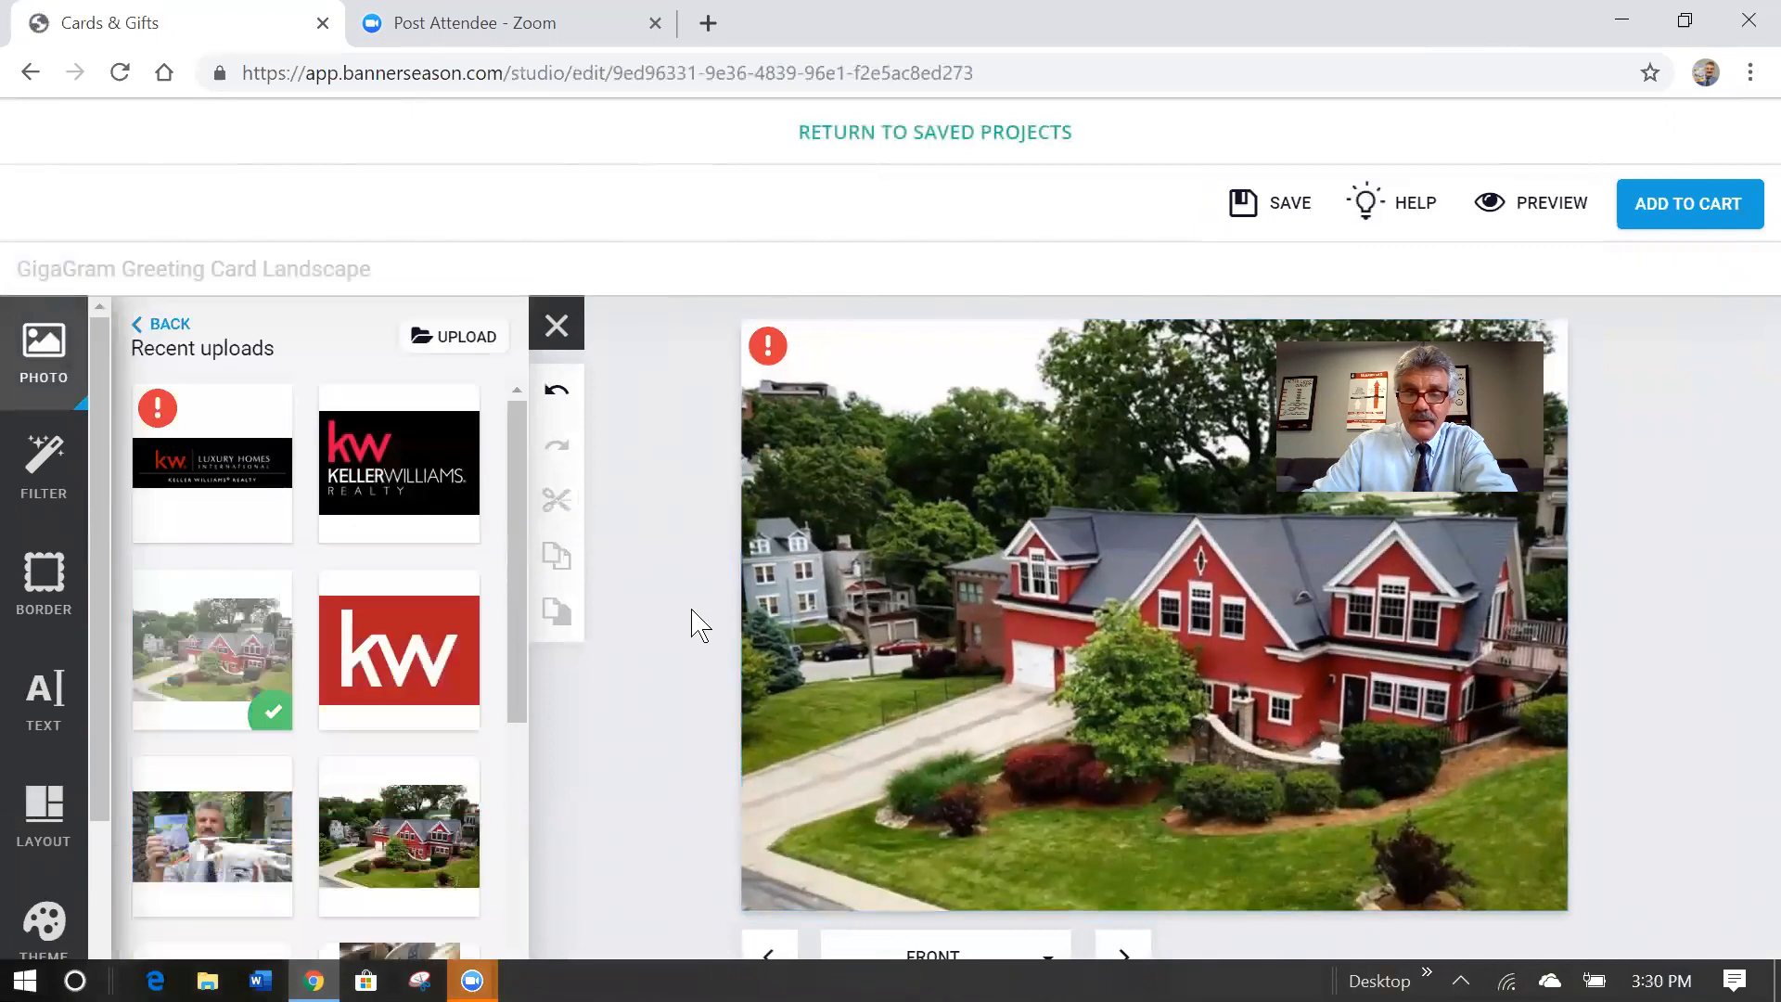
left_click(1157, 631)
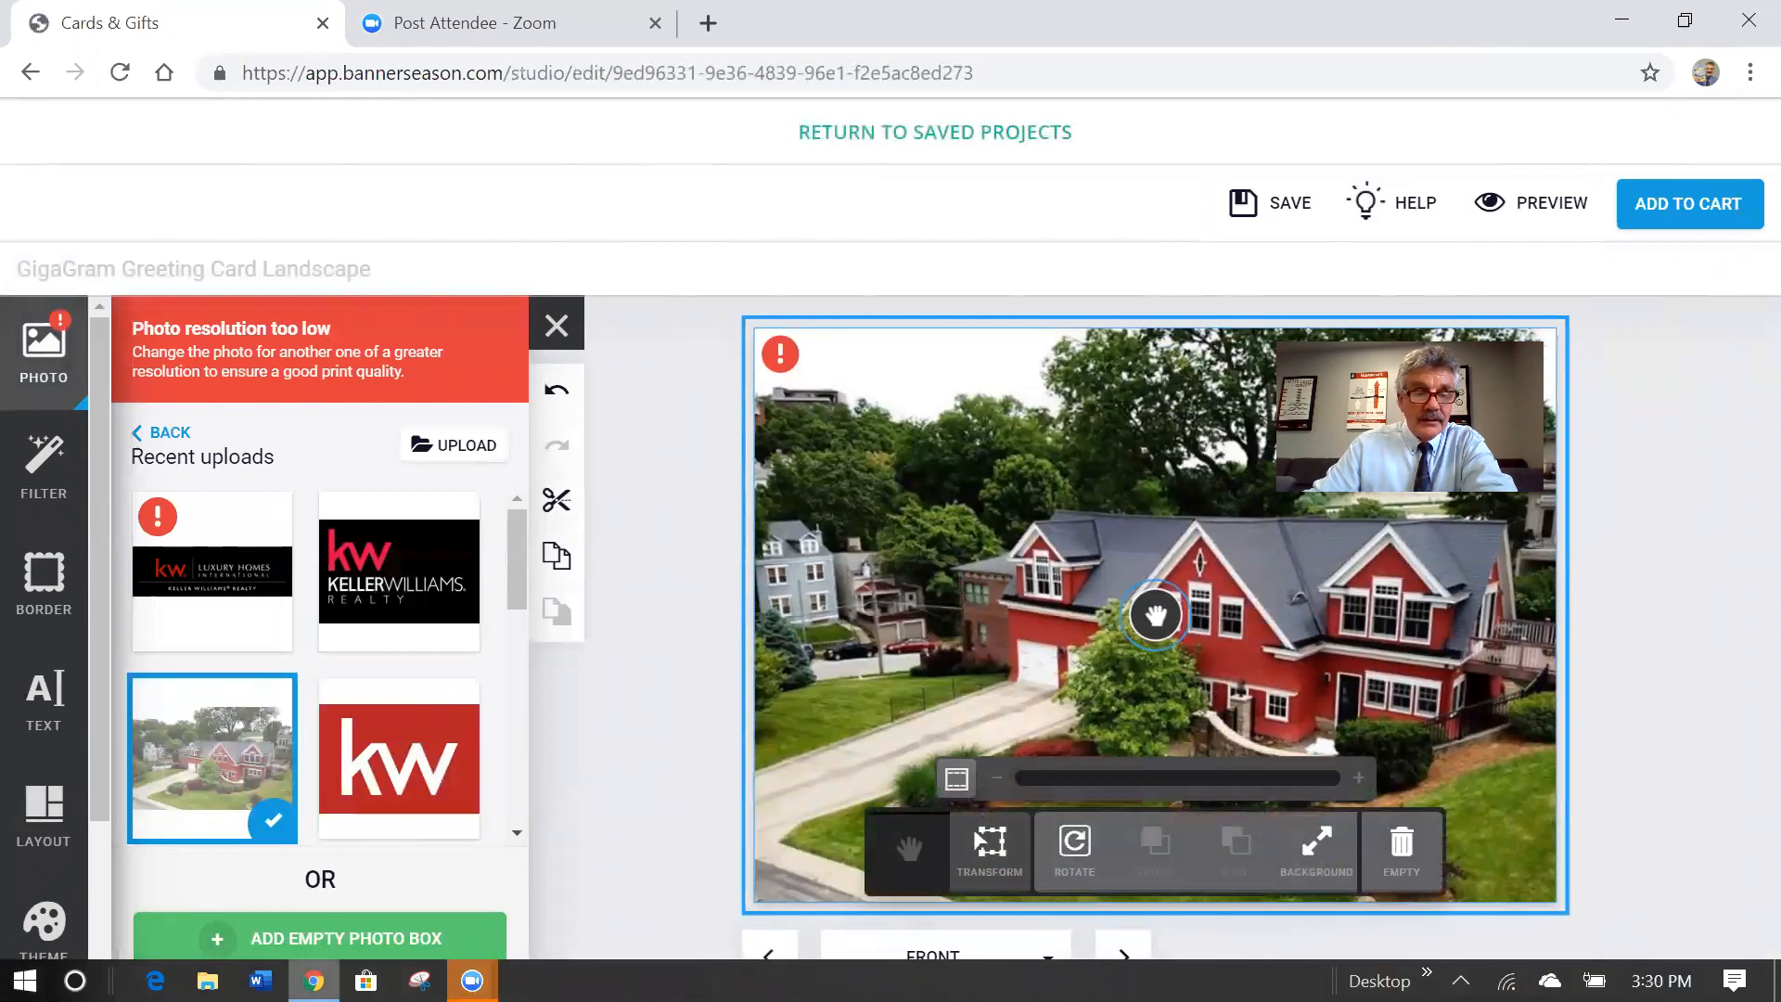
left_click(44, 700)
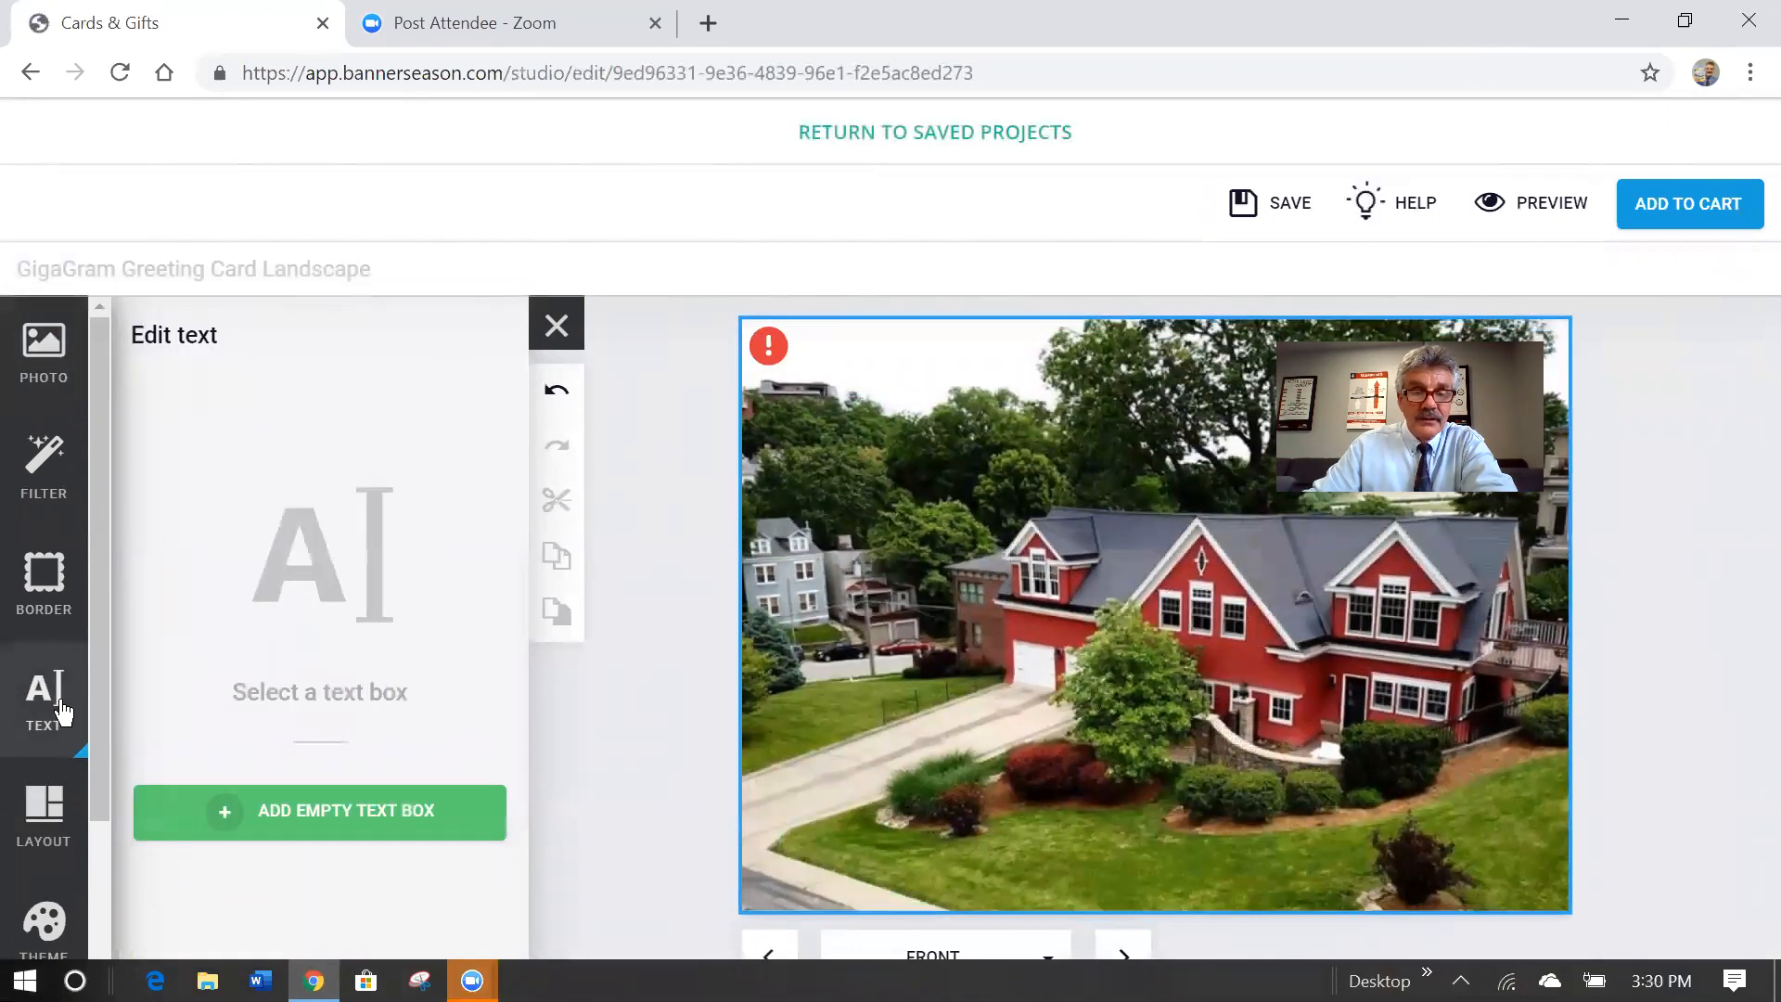
Add a trial empty text box on the front, delete it, and move to the Inside Top page.
left_click(334, 819)
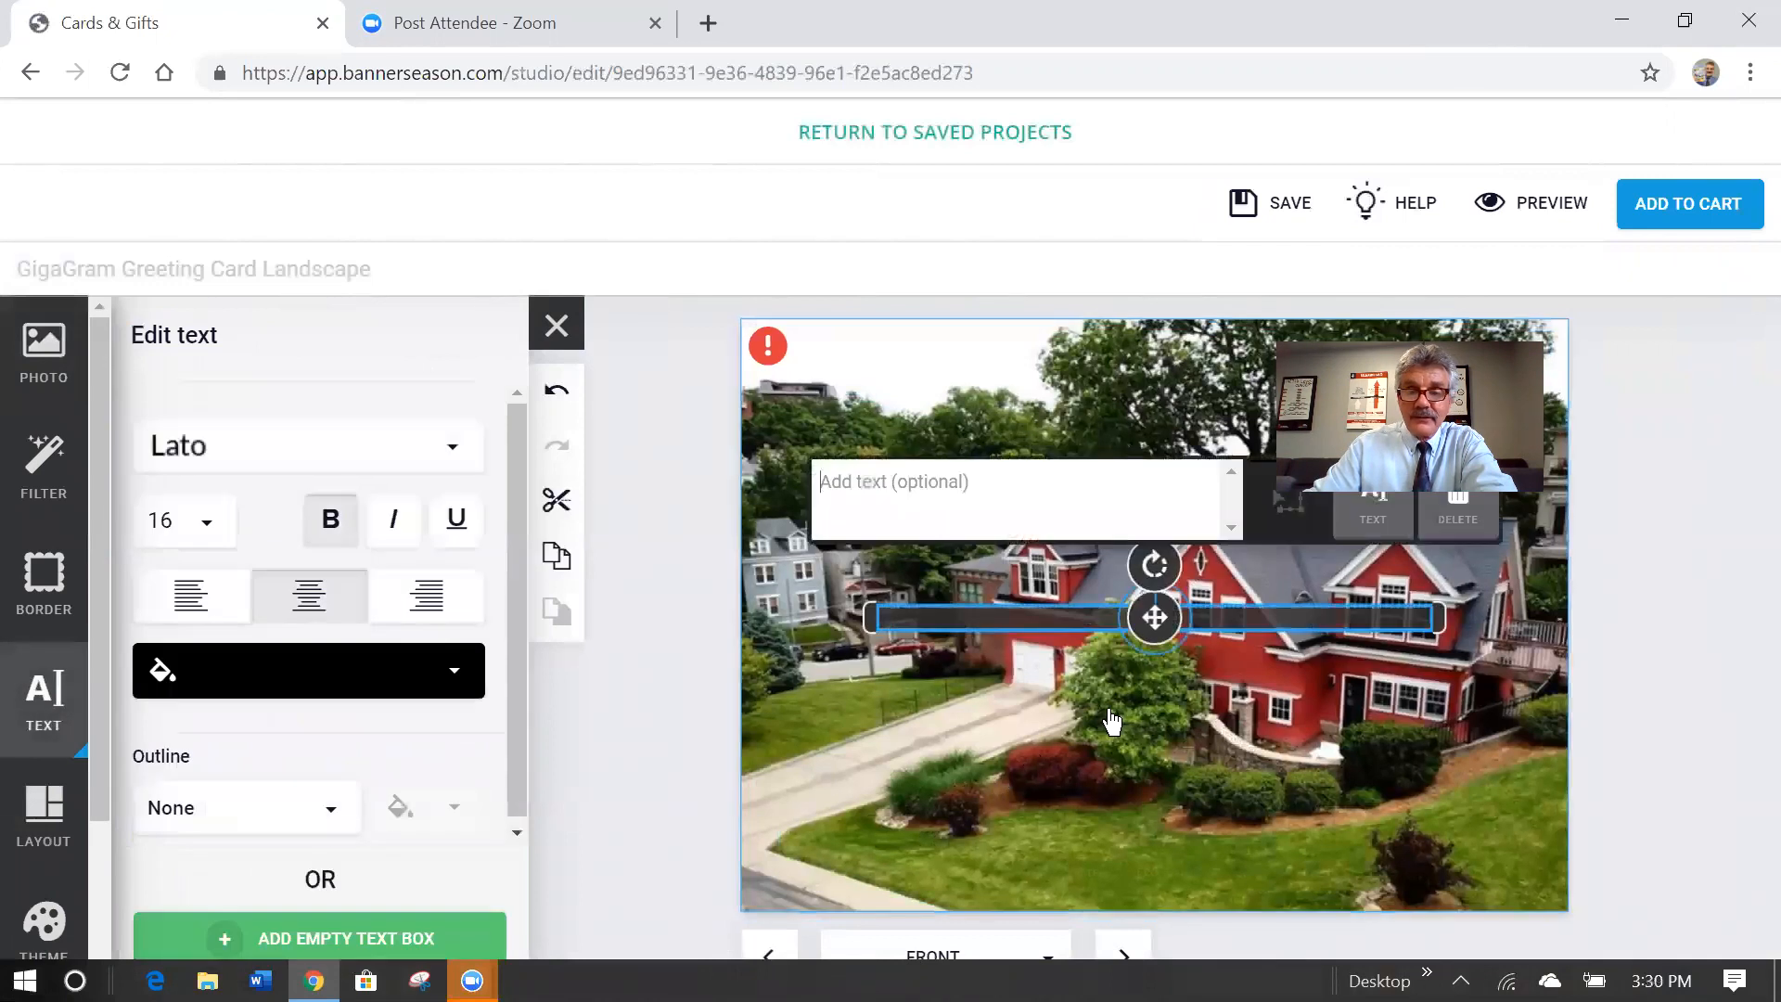
left_click_drag(1155, 614, 1113, 769)
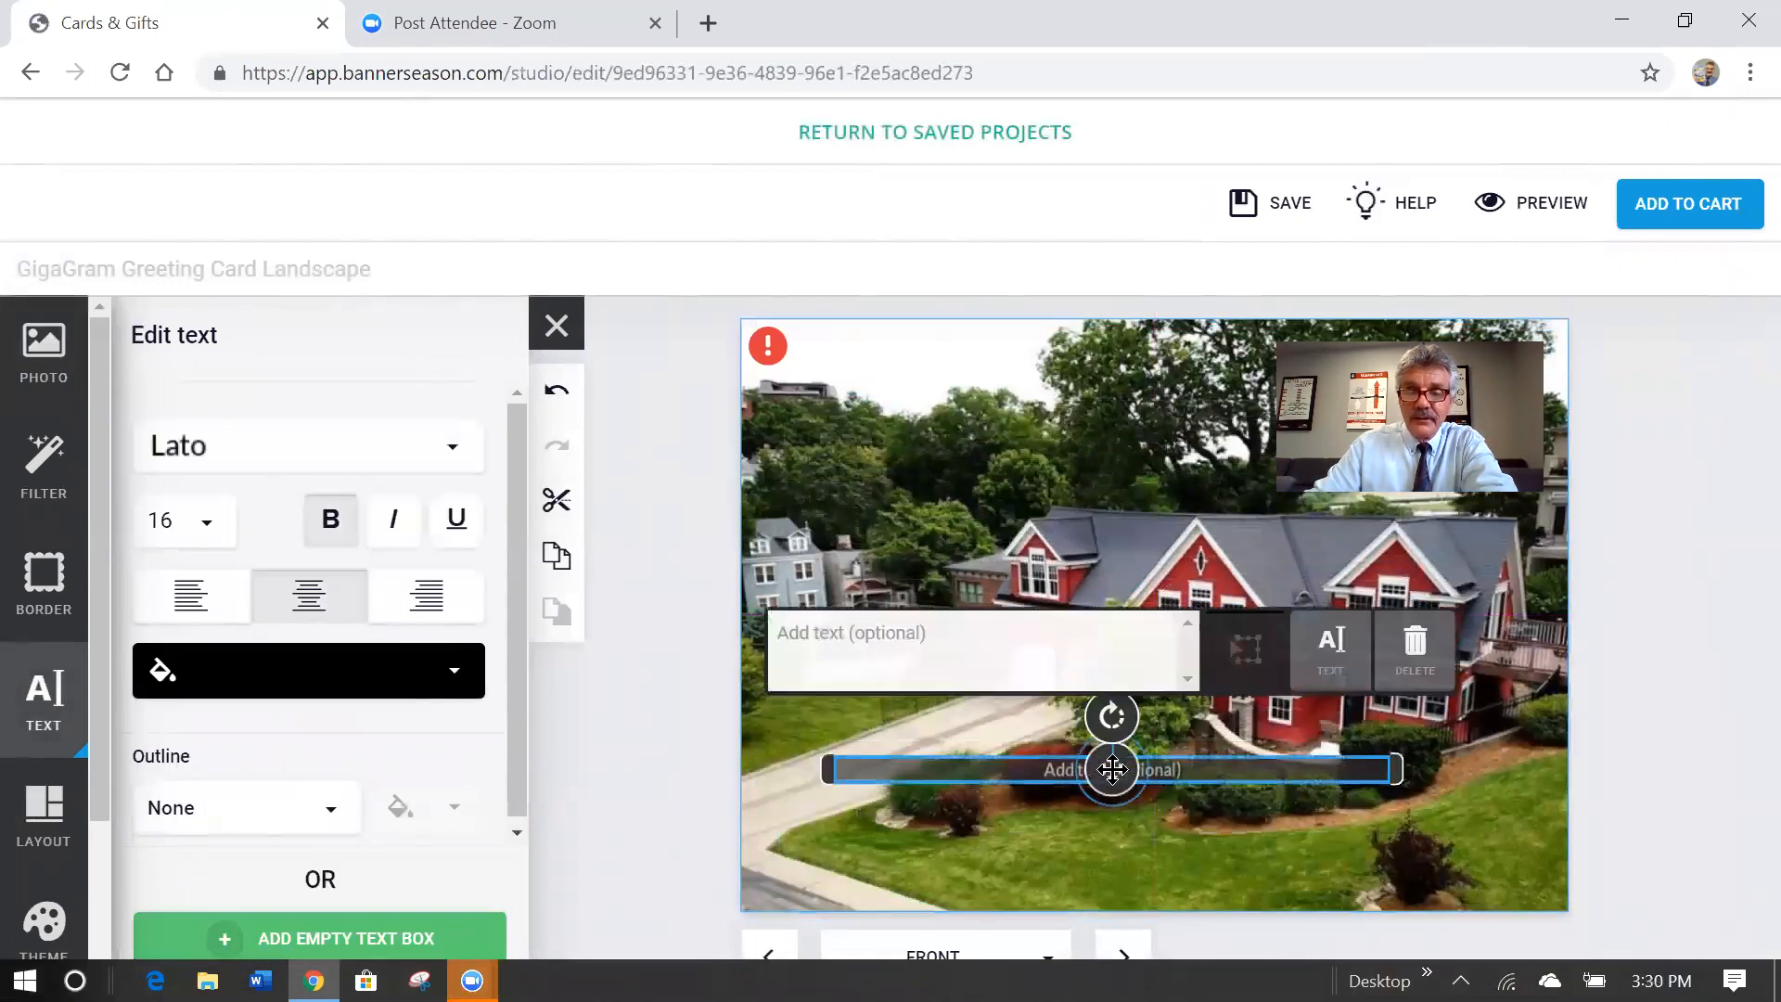
left_click(1418, 650)
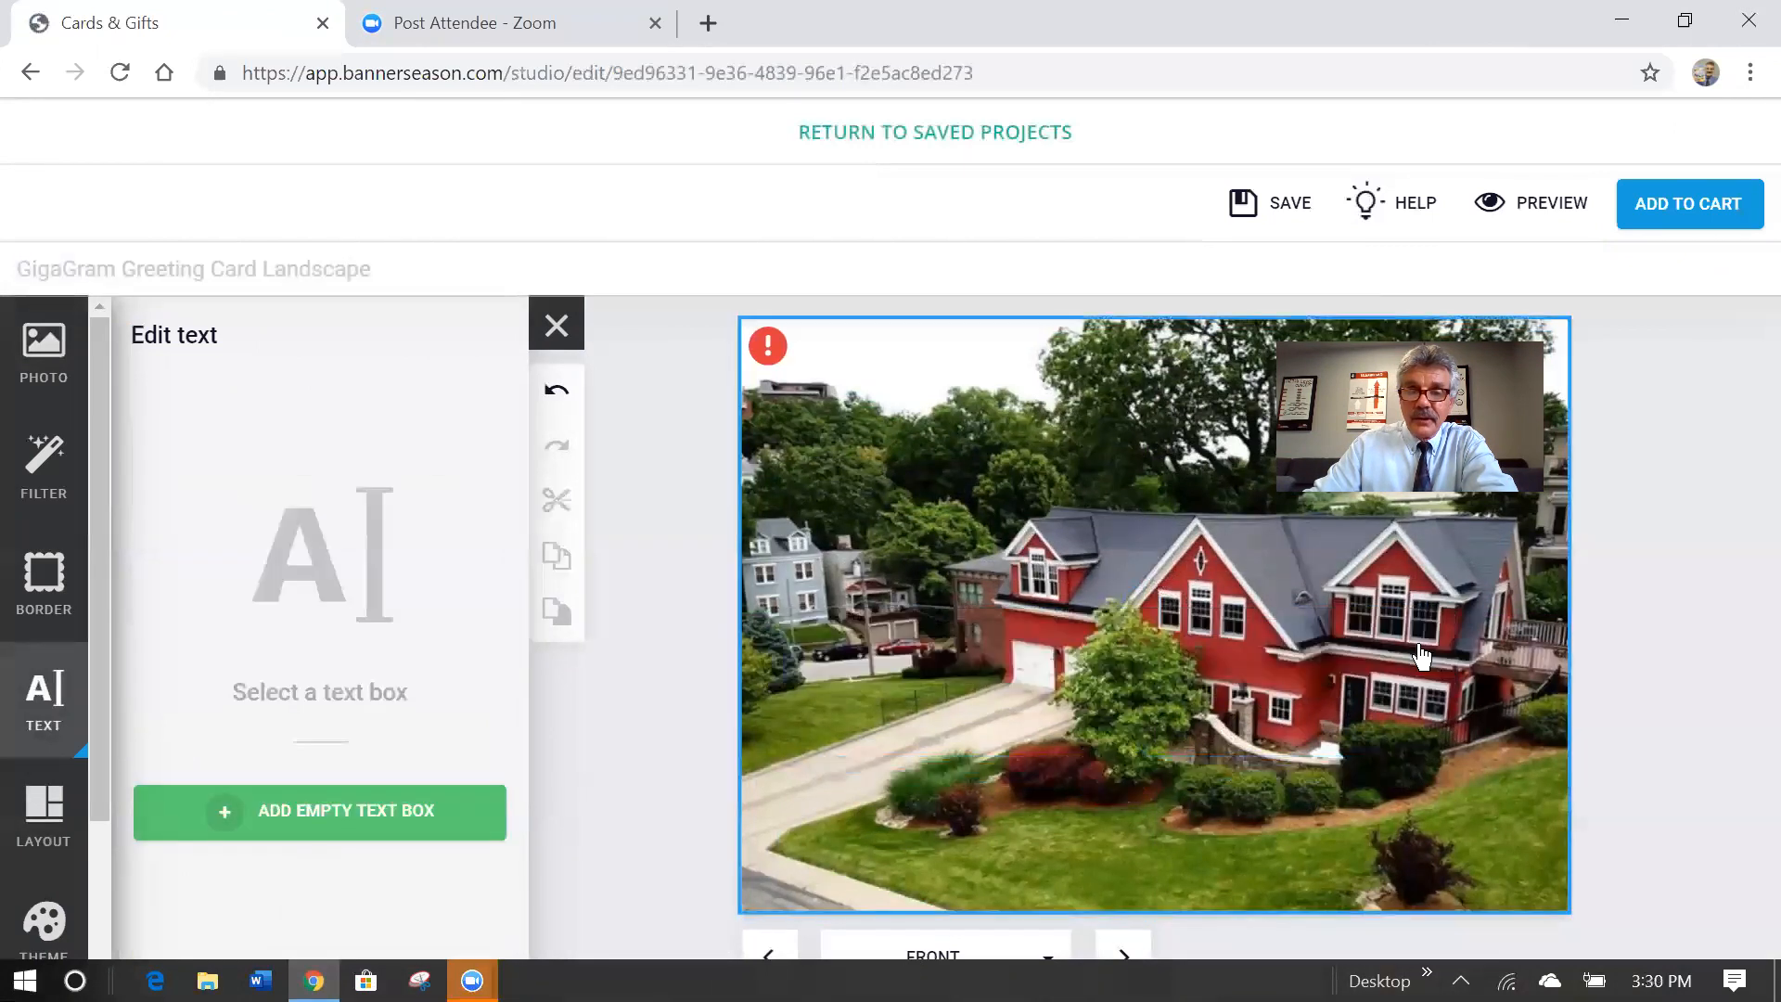
left_click(1124, 954)
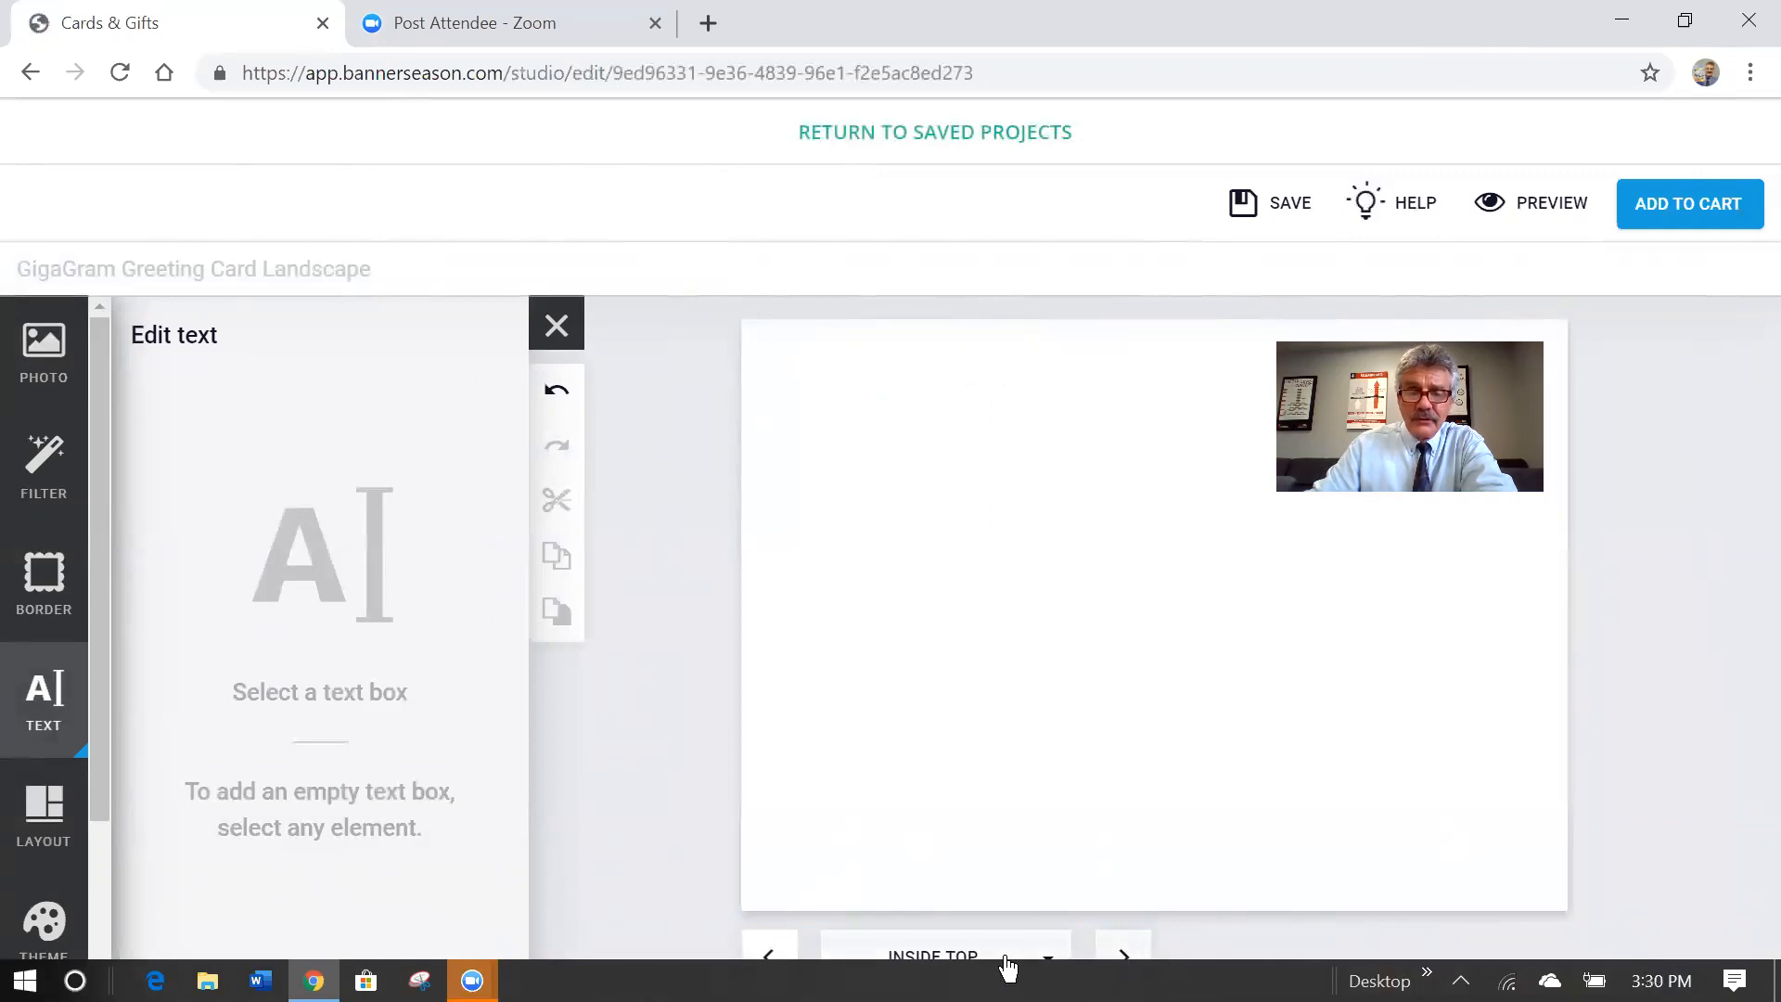
Add a text box near the top of Inside Top reading 'Thanks for working with us to sell your awesome home!'.
left_click(44, 717)
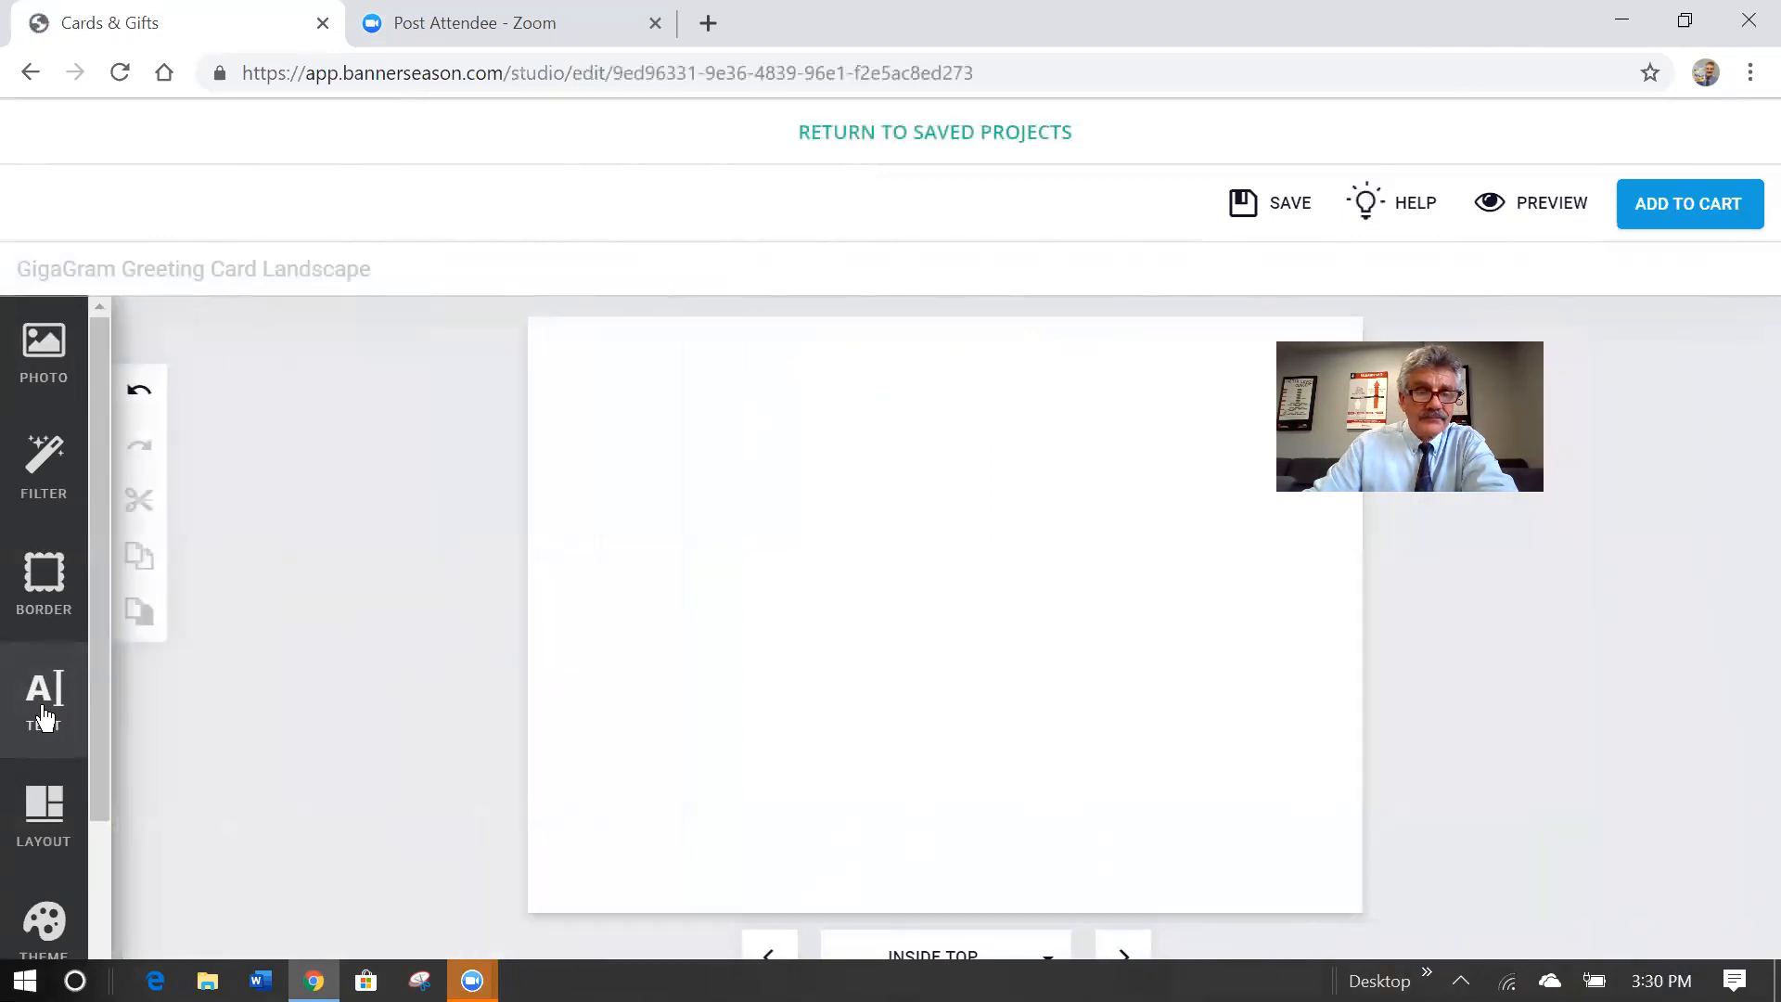
left_click(44, 717)
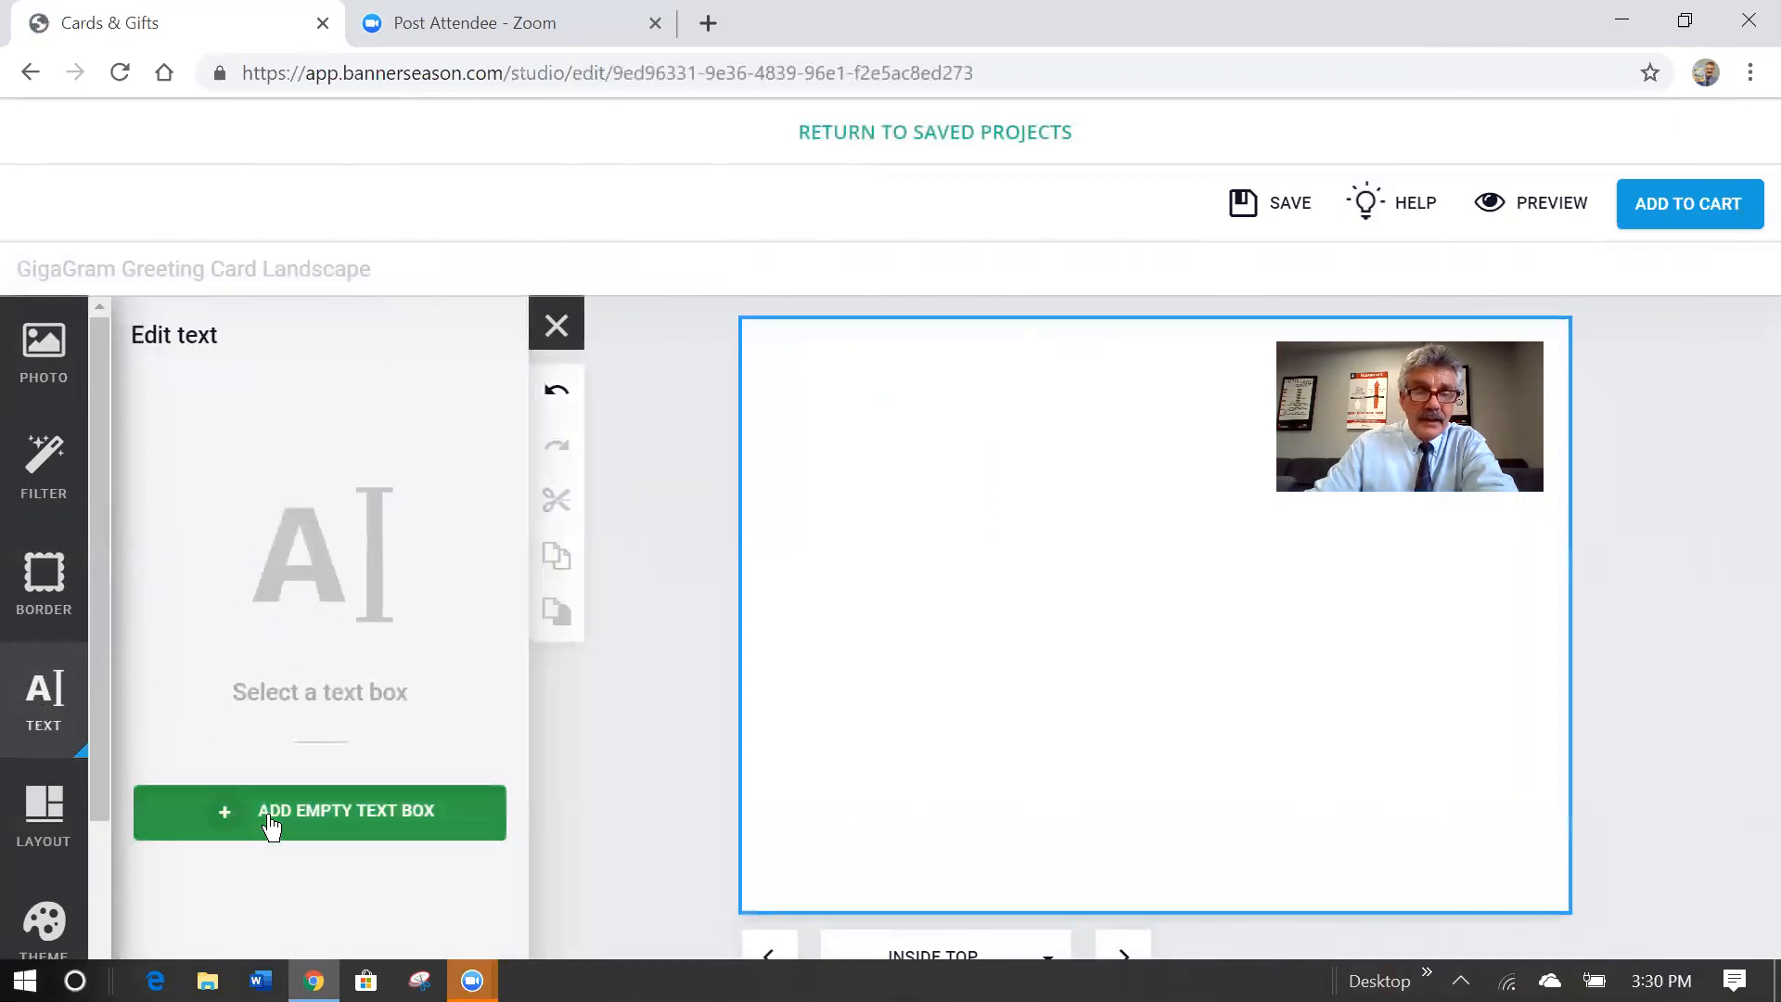
left_click(270, 821)
left_click_drag(1154, 617, 1136, 444)
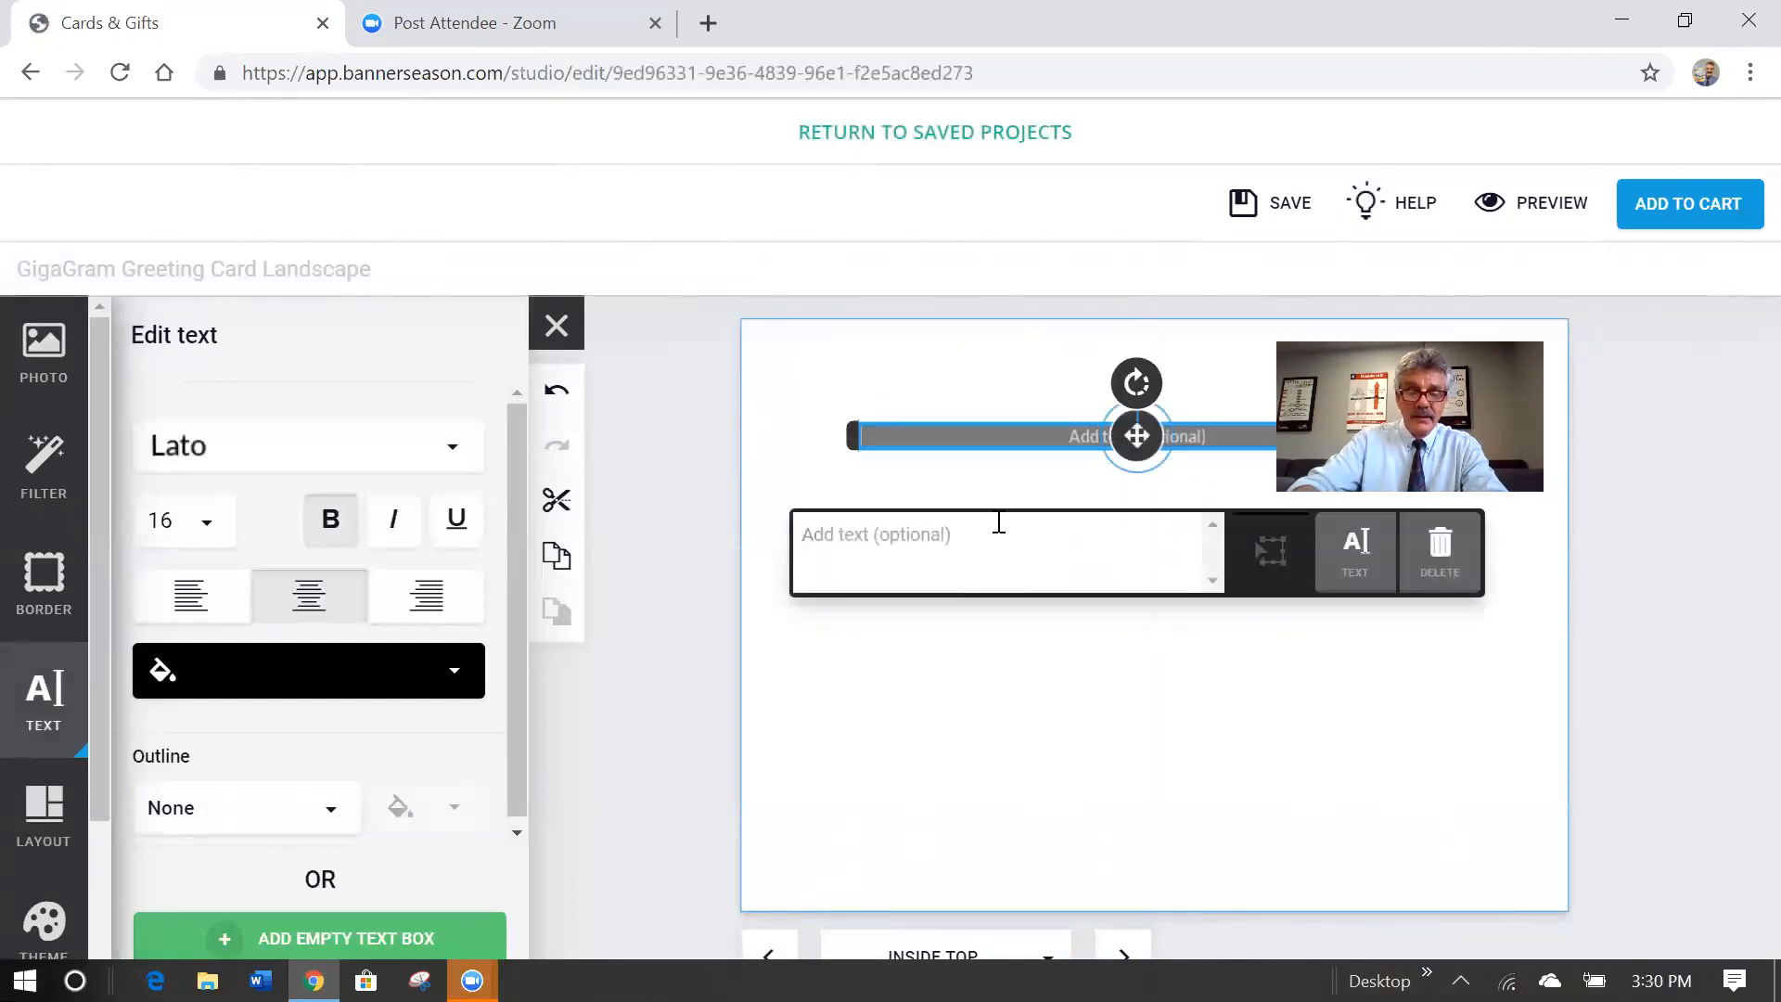
type("Thanks for working with us to sell y")
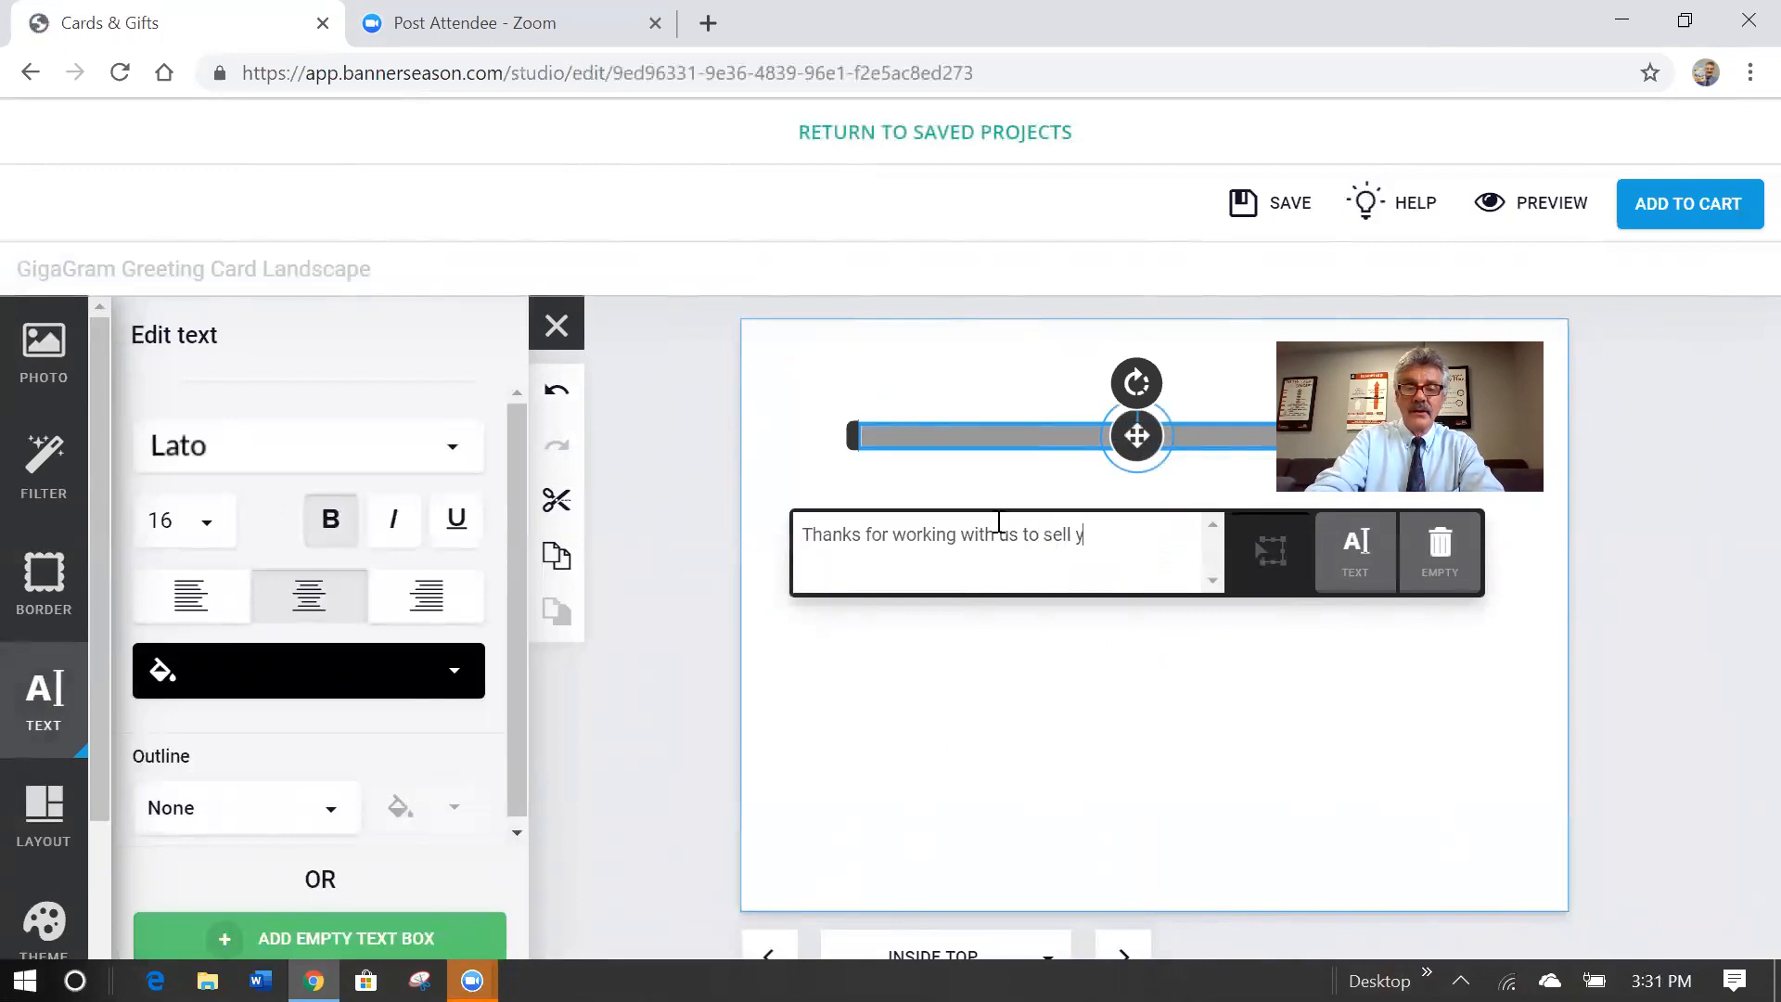
type("wesome h")
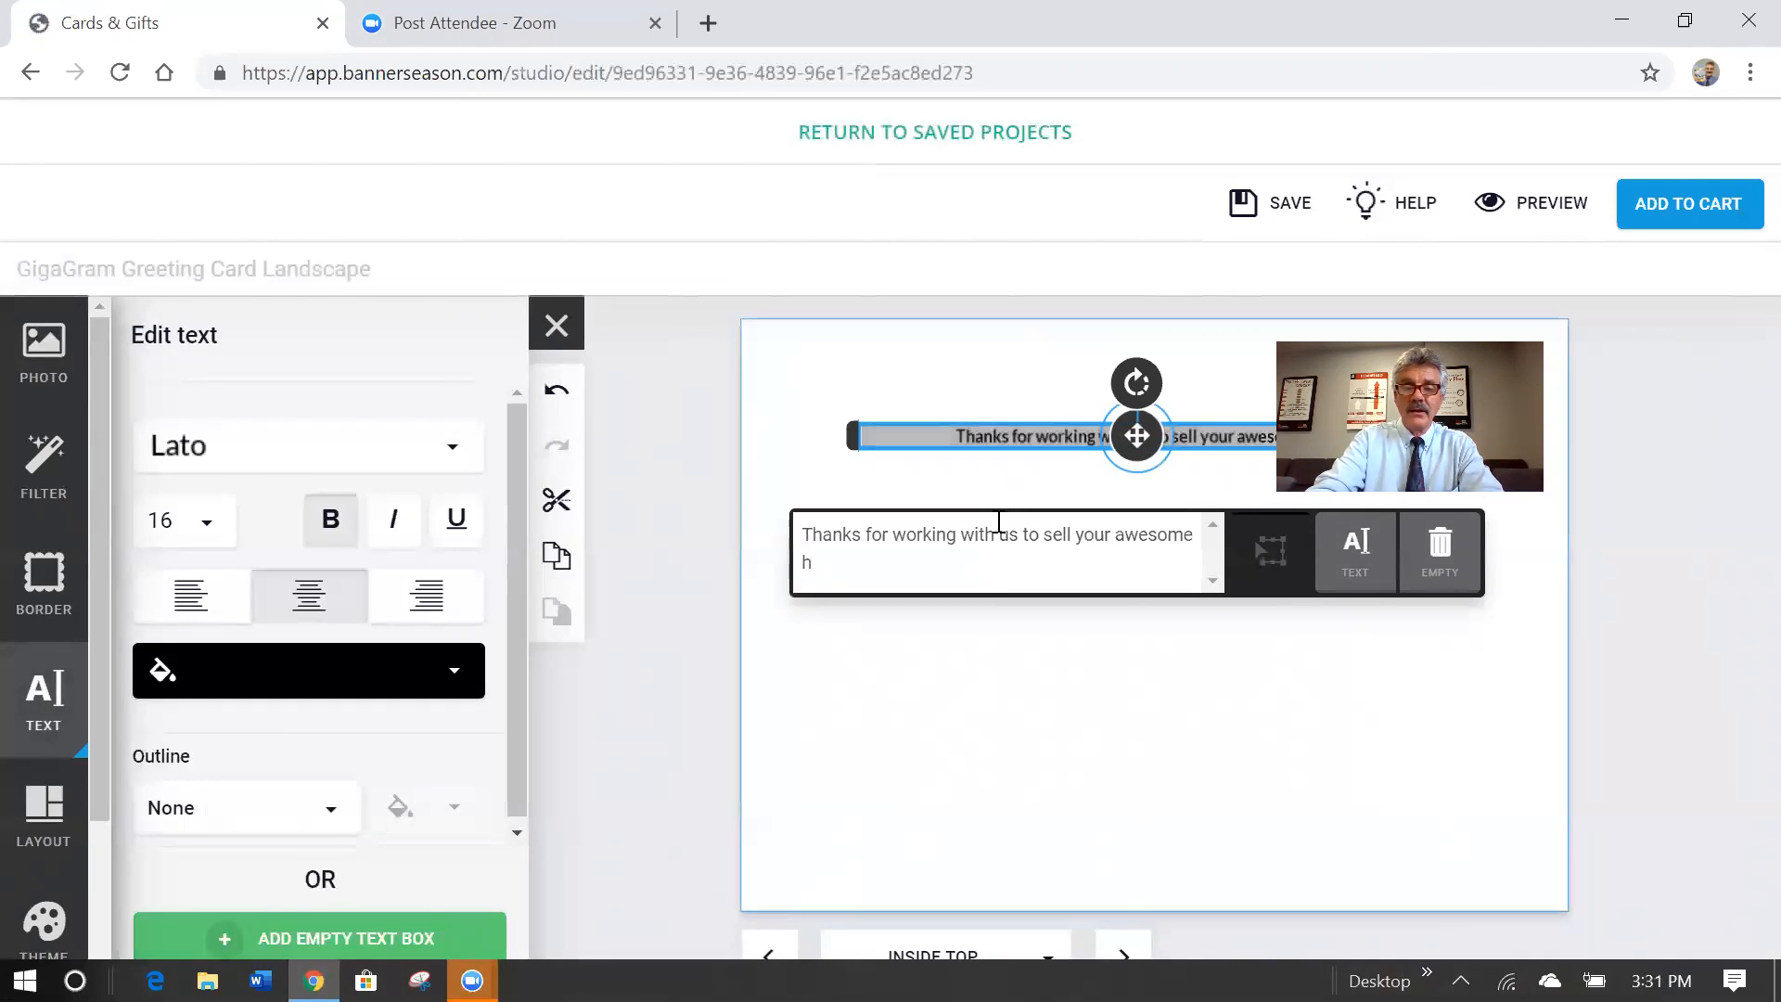
type("ome!")
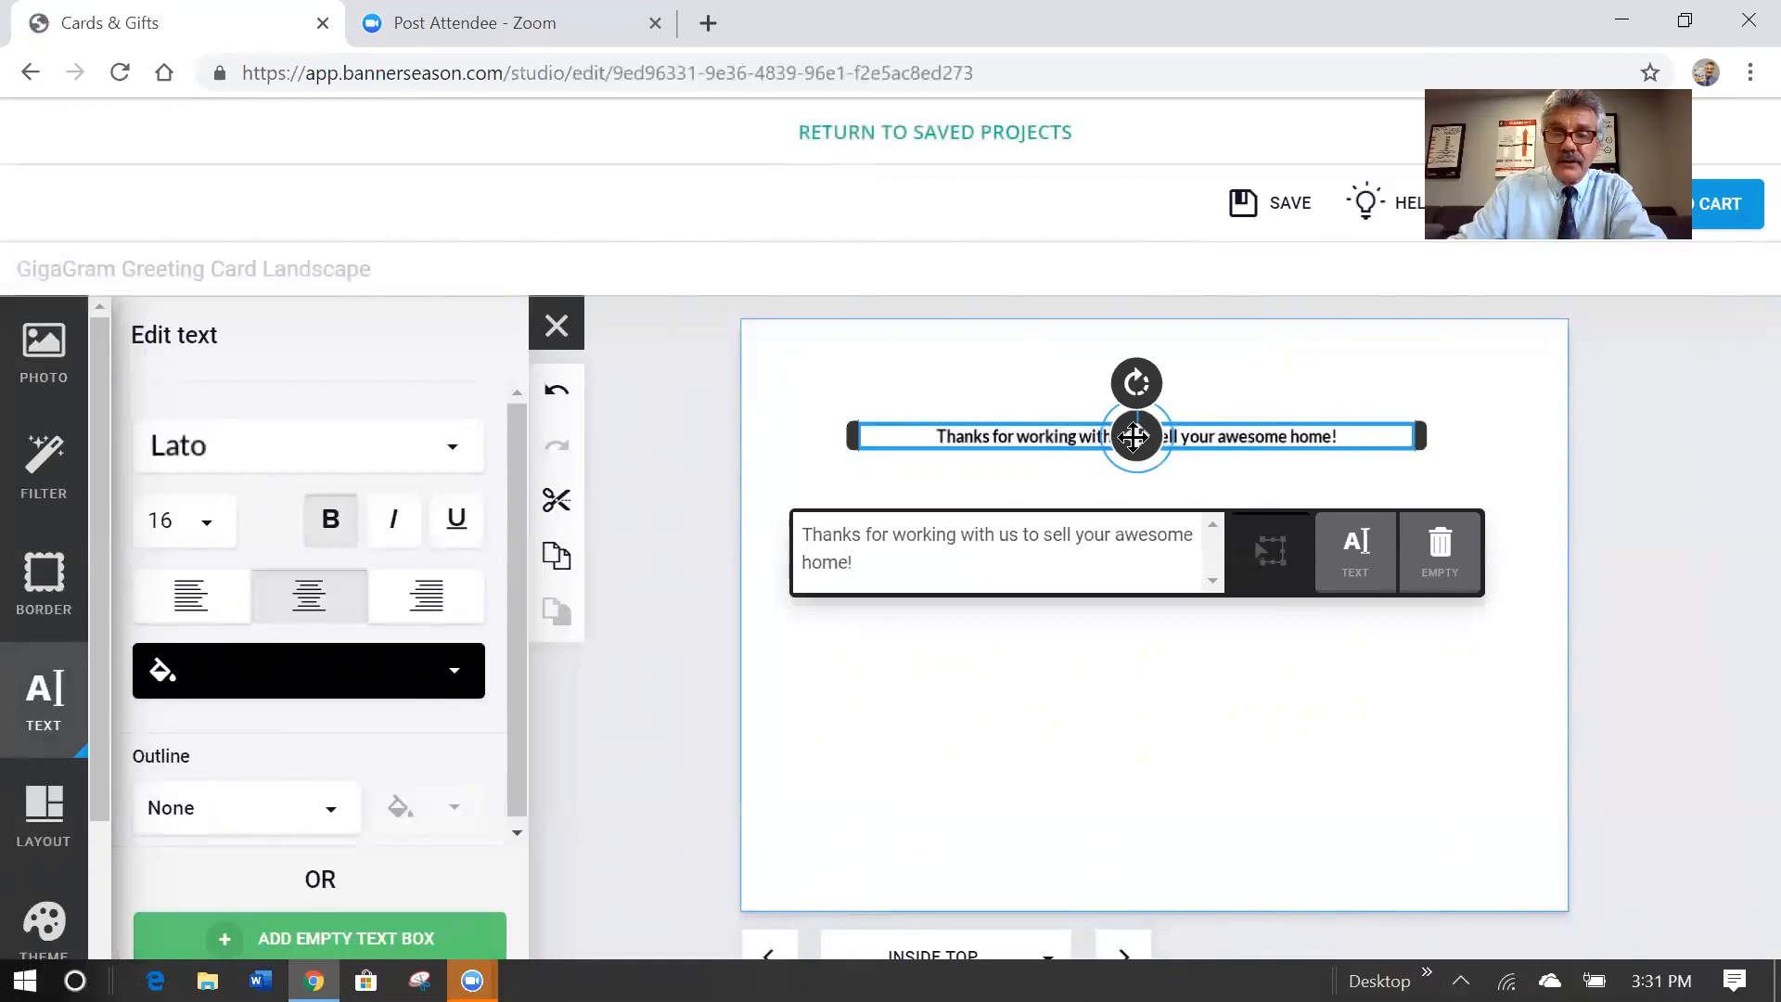
Set the thank-you message in Alex Brush at size 36.
left_click(208, 525)
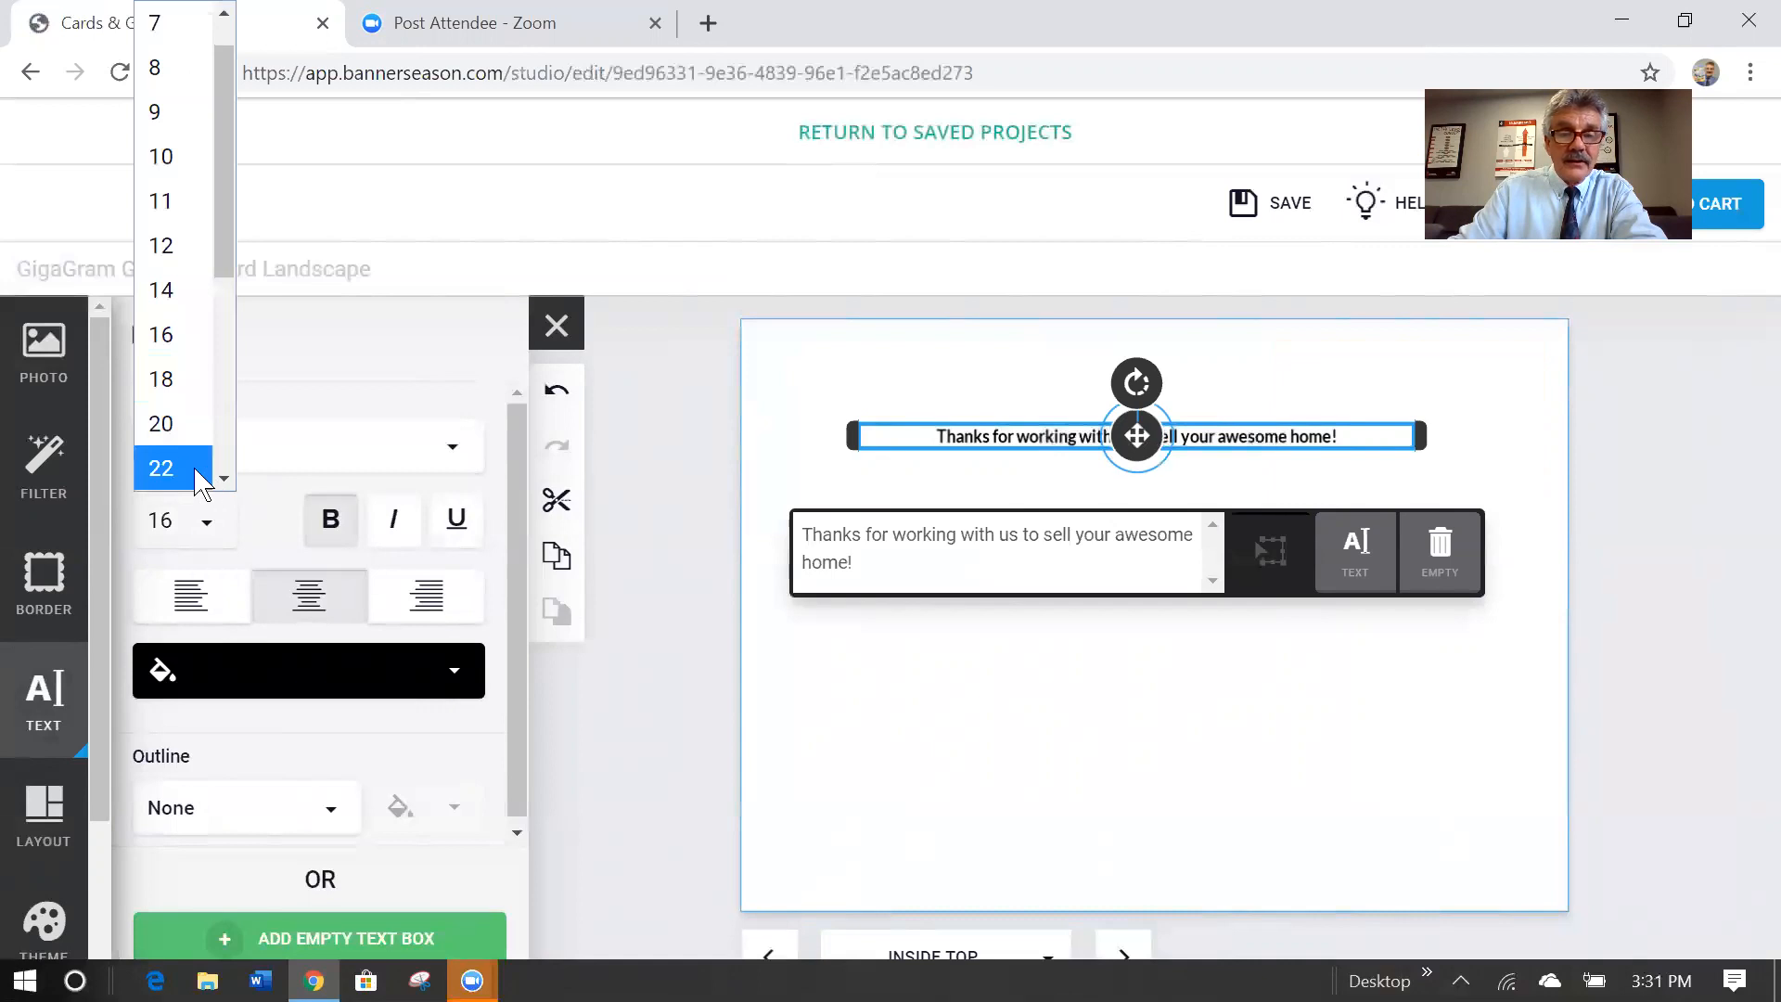
left_click(202, 468)
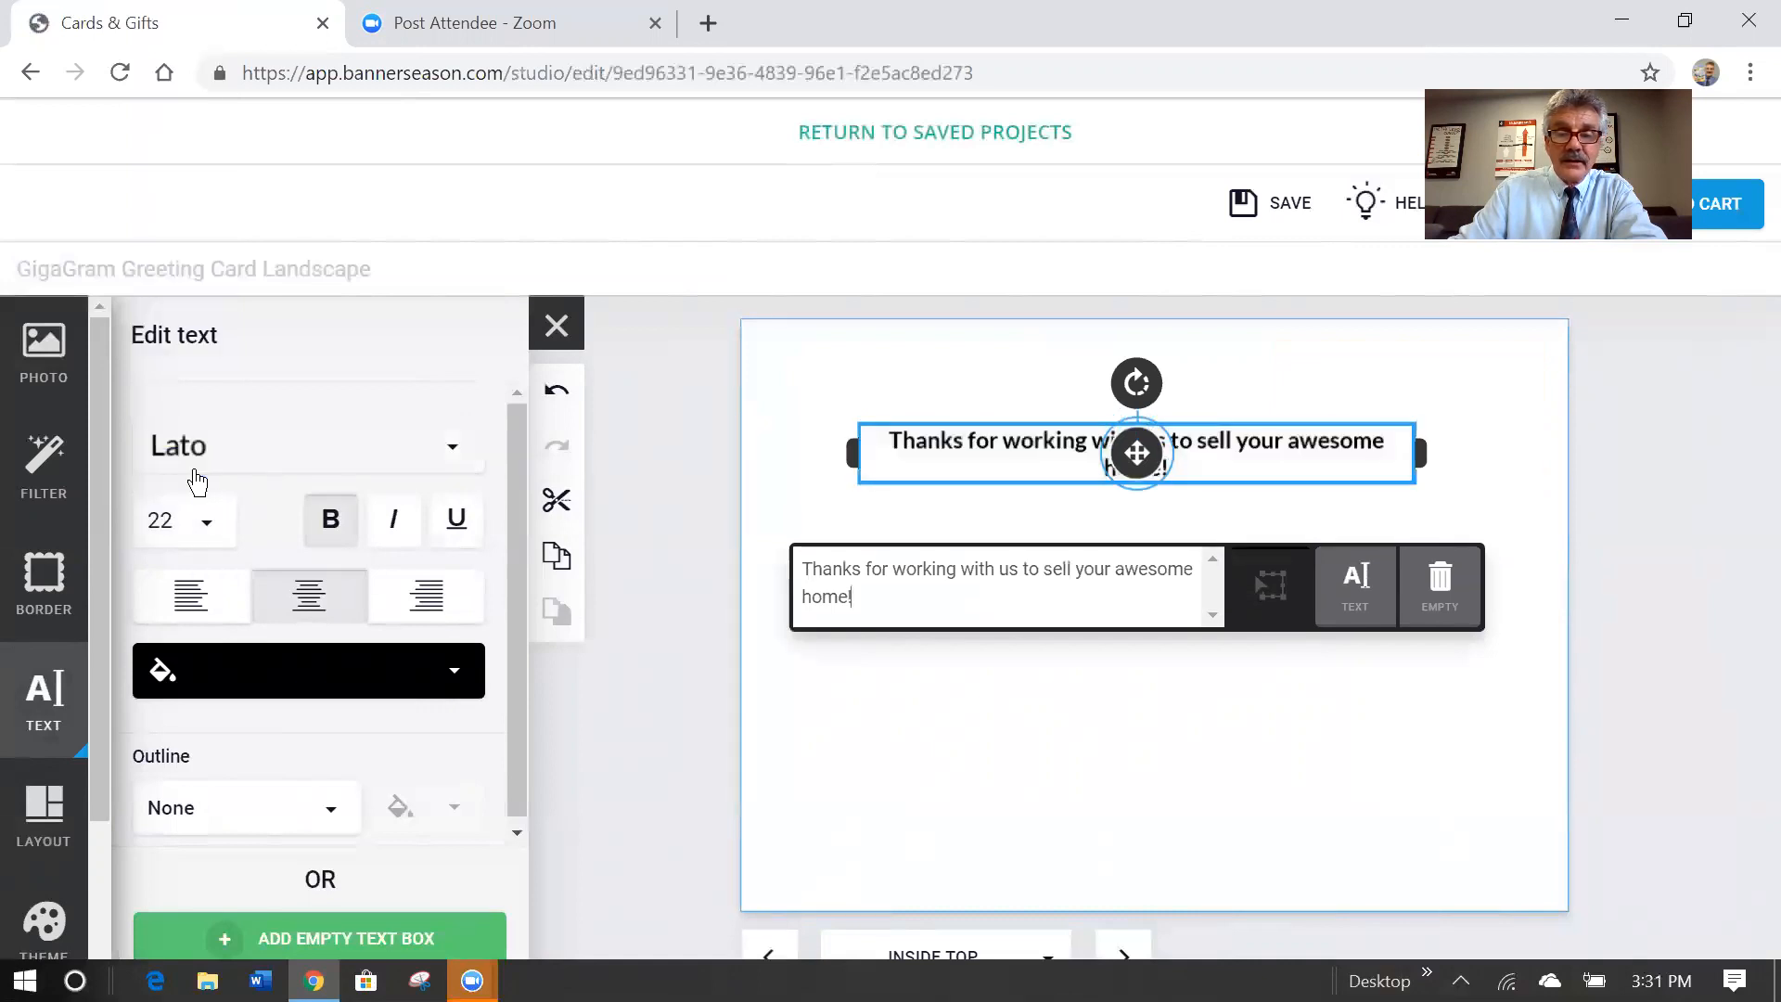
left_click(456, 447)
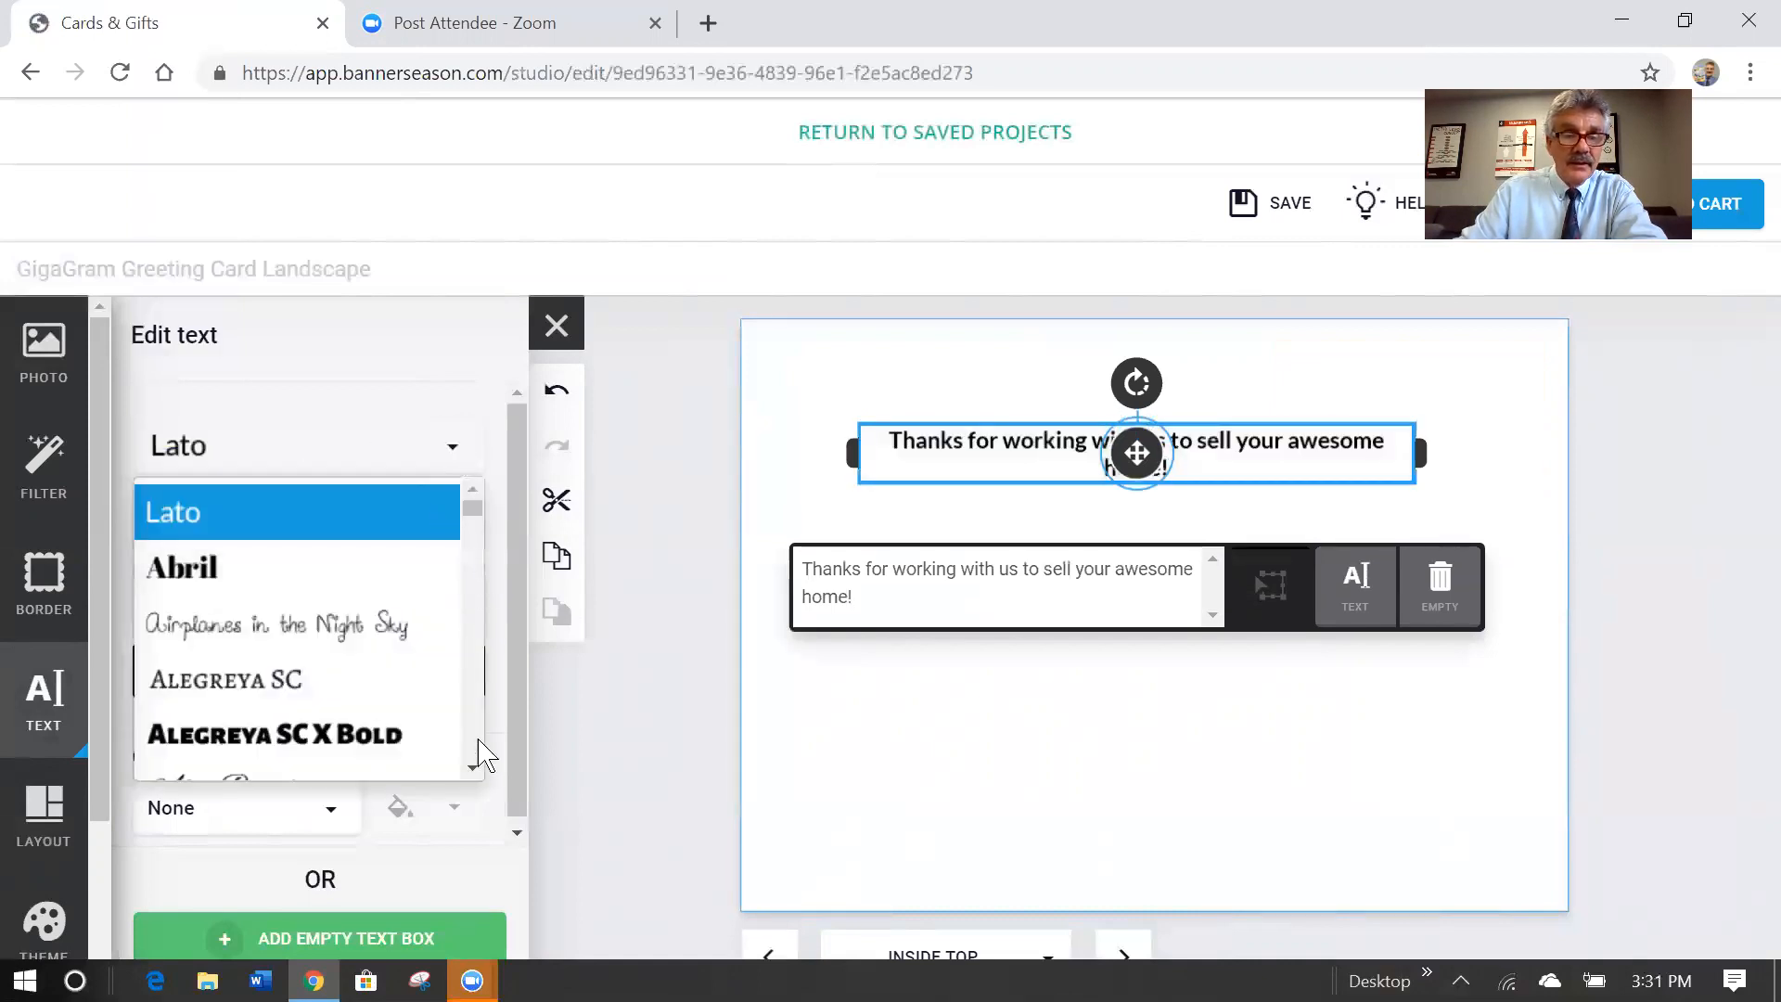
left_click(473, 767)
left_click(474, 767)
left_click(473, 767)
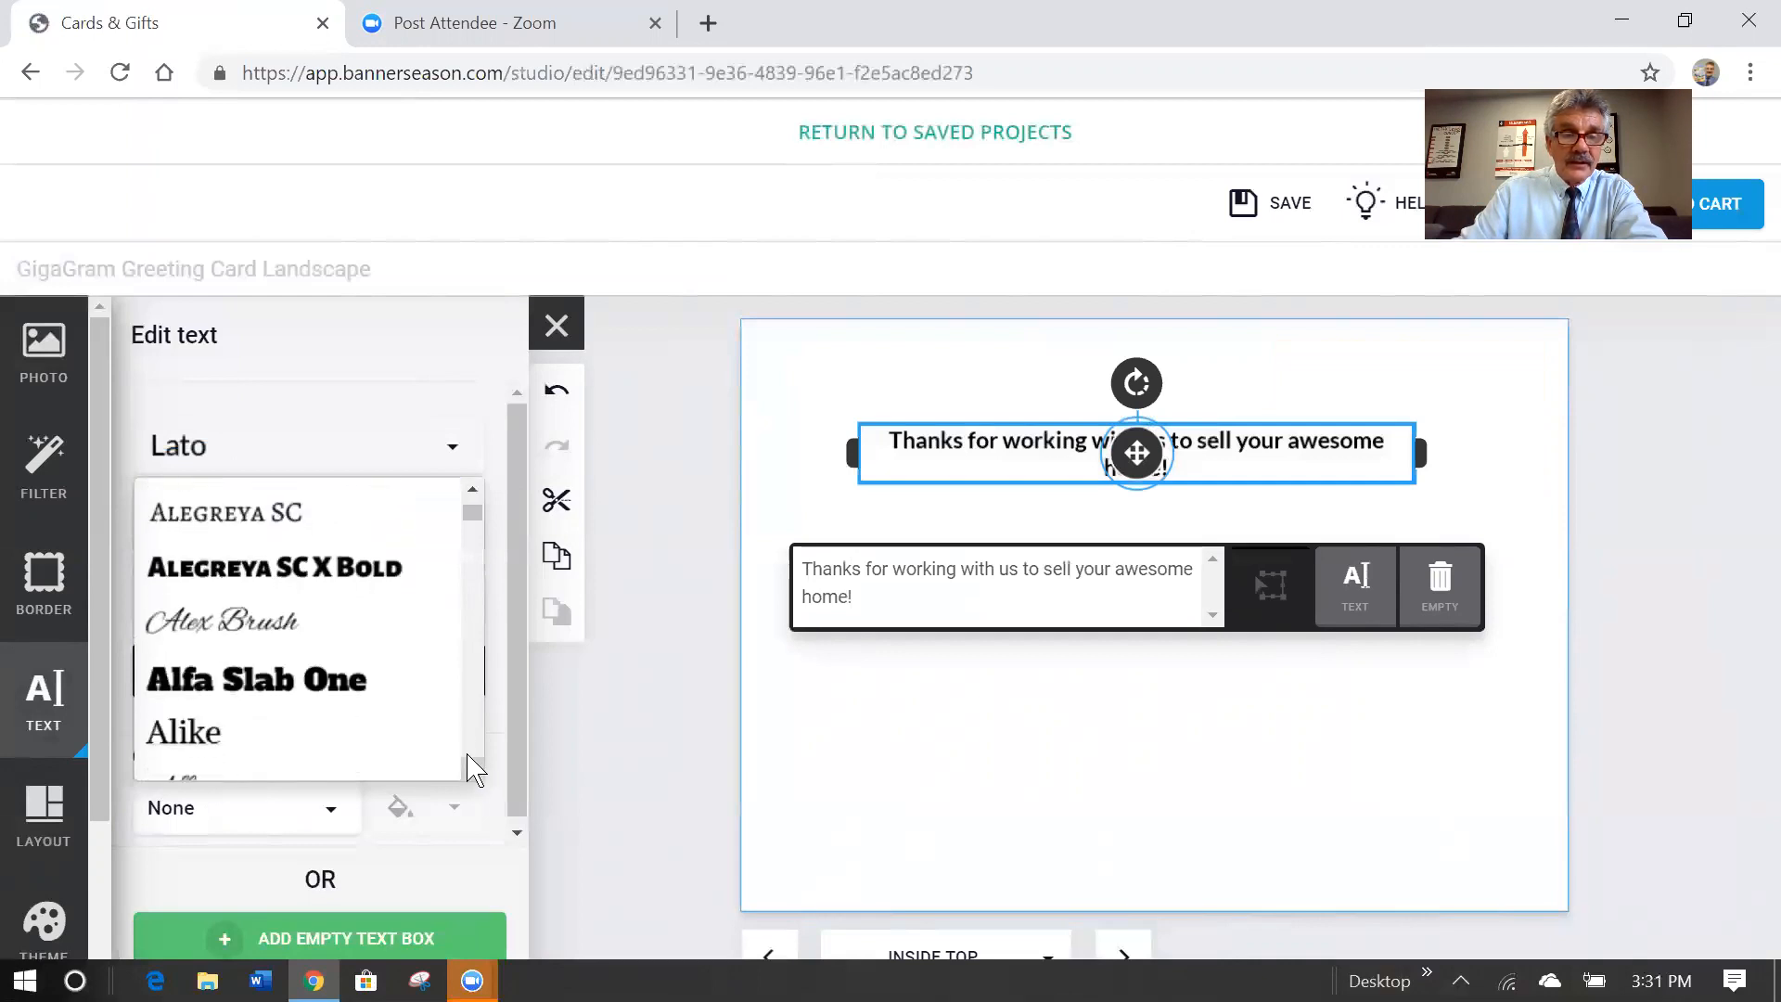
left_click(240, 621)
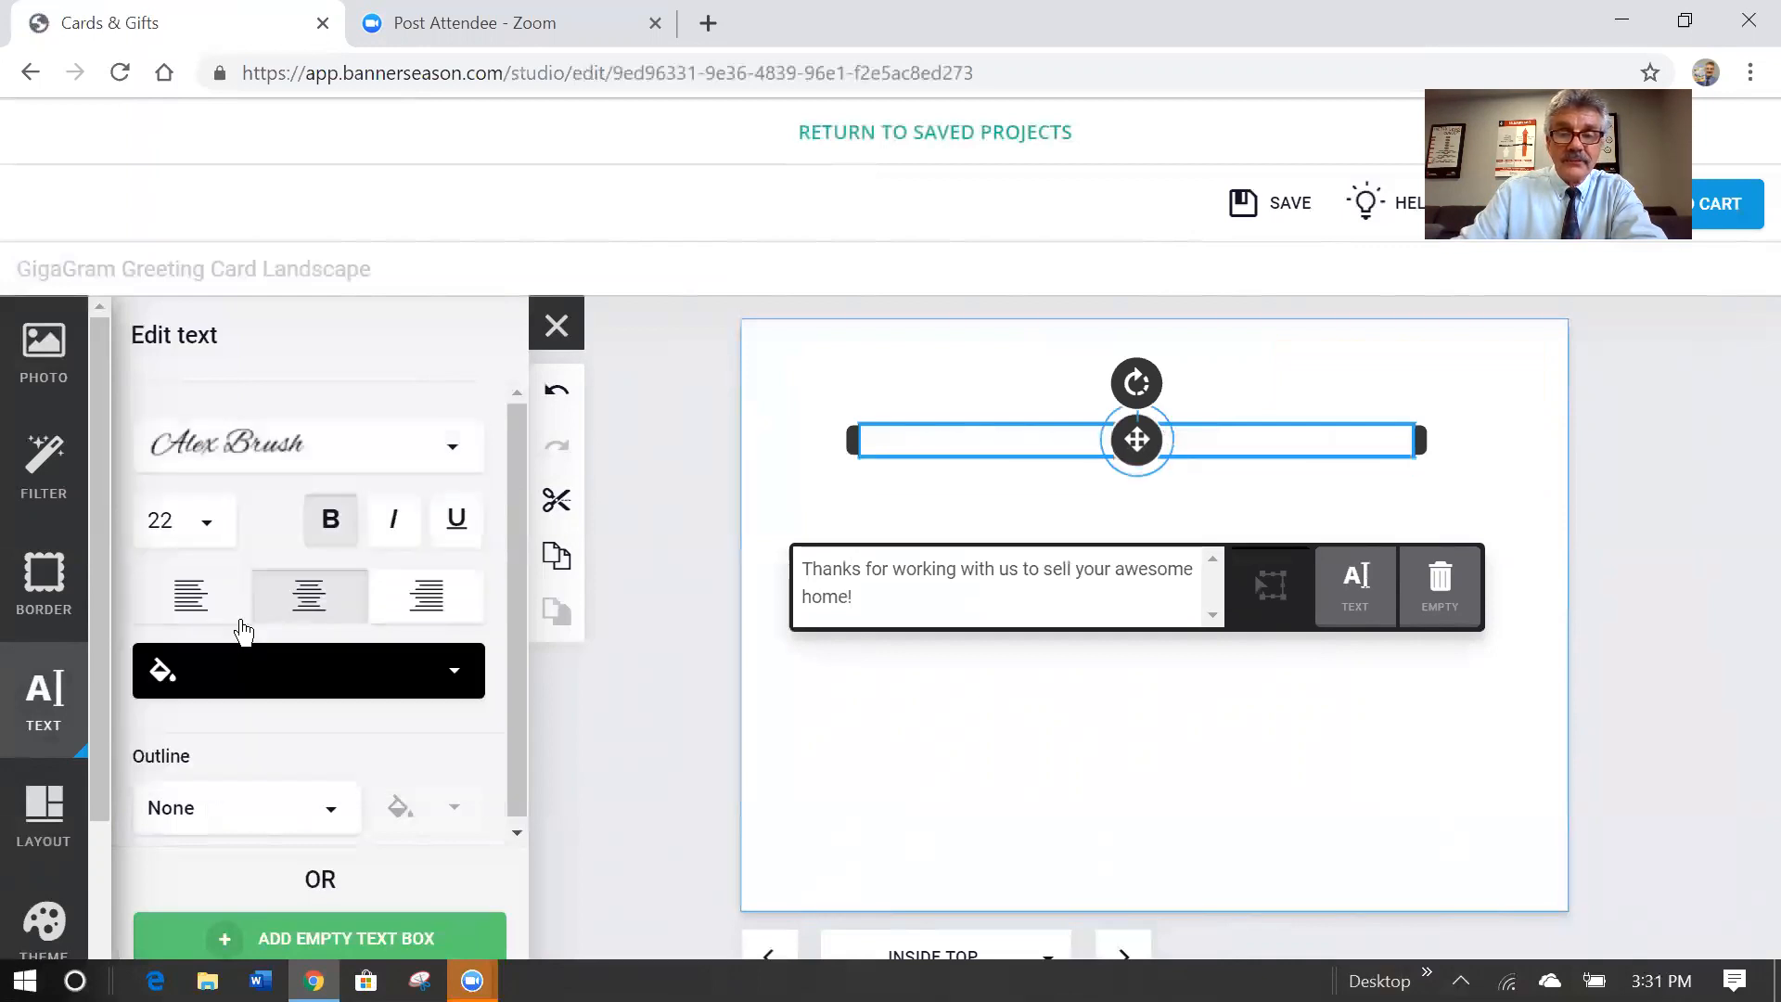
left_click(209, 525)
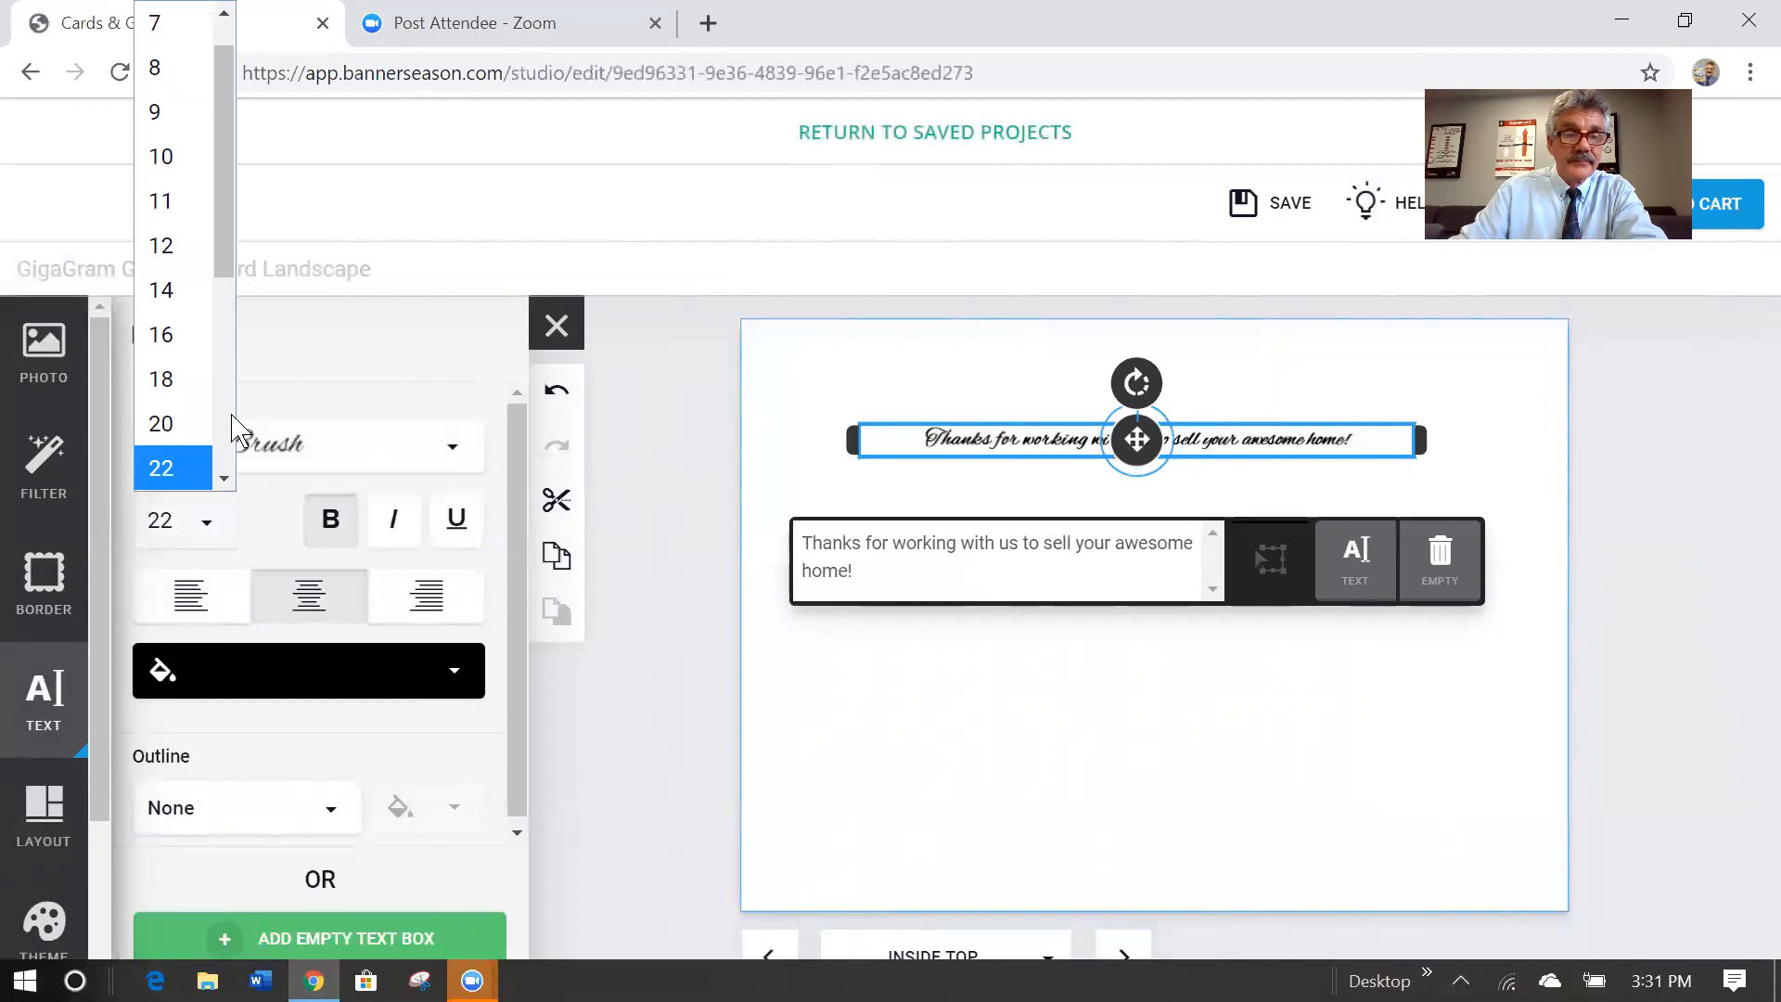
left_click_drag(219, 256, 216, 366)
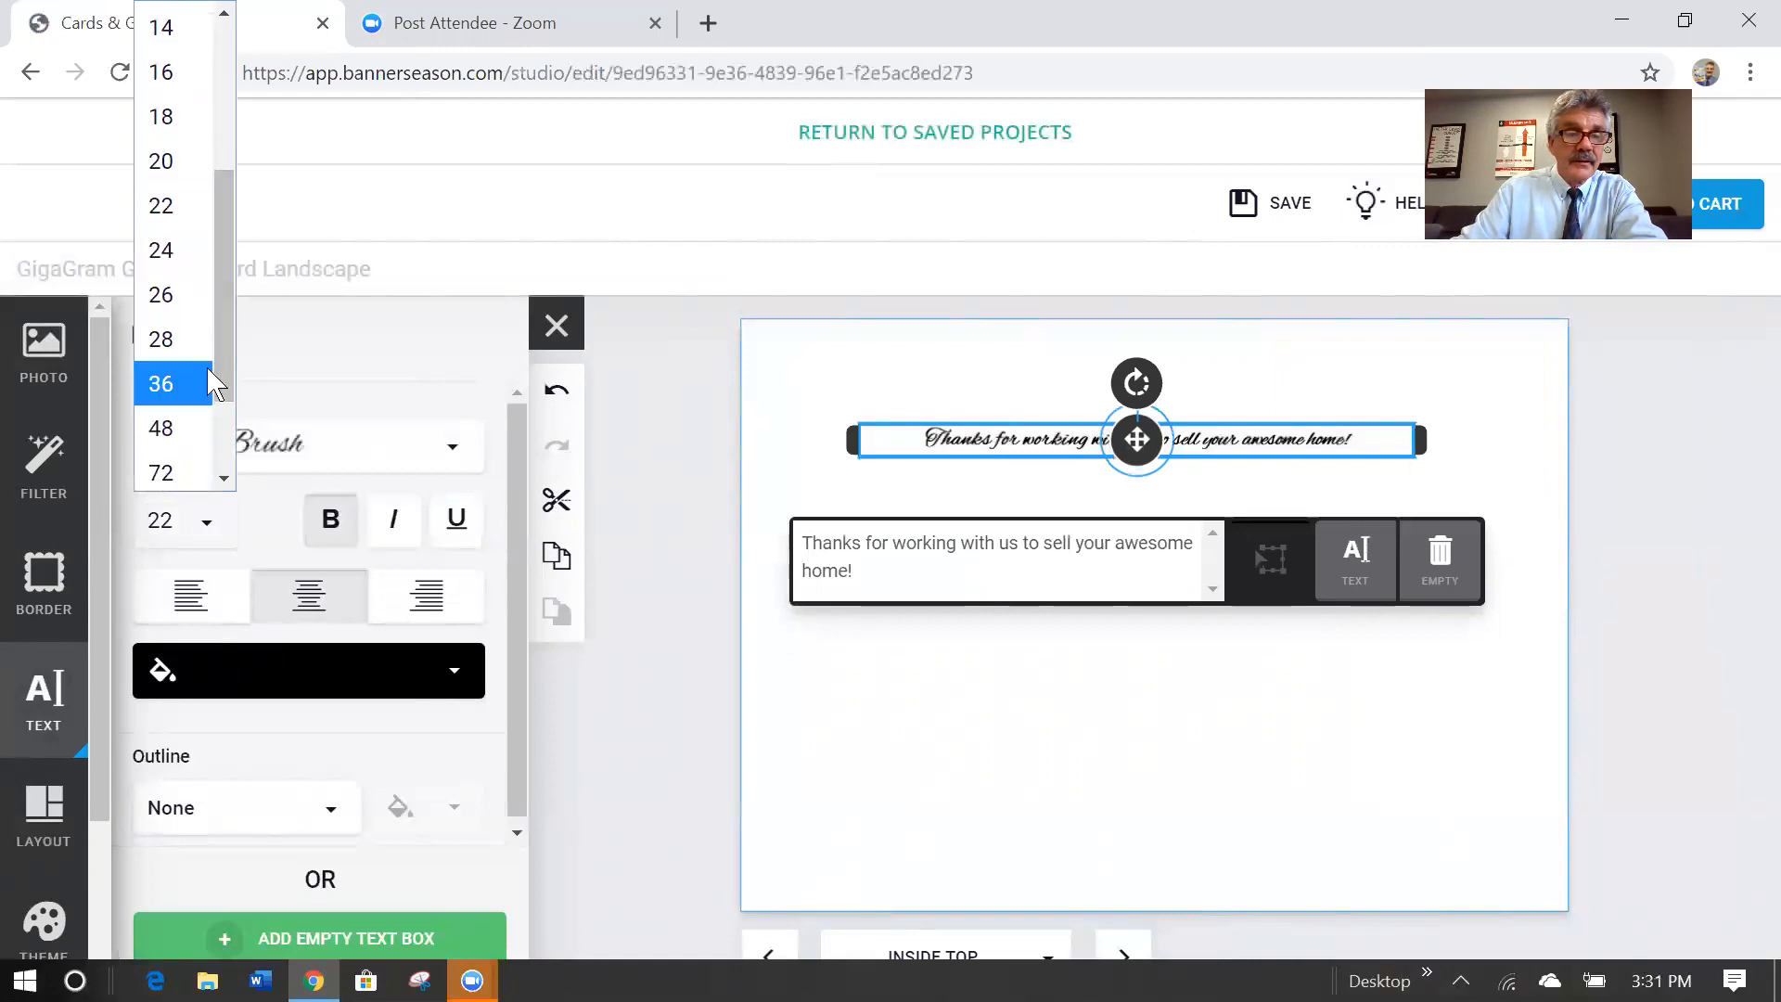
left_click(171, 386)
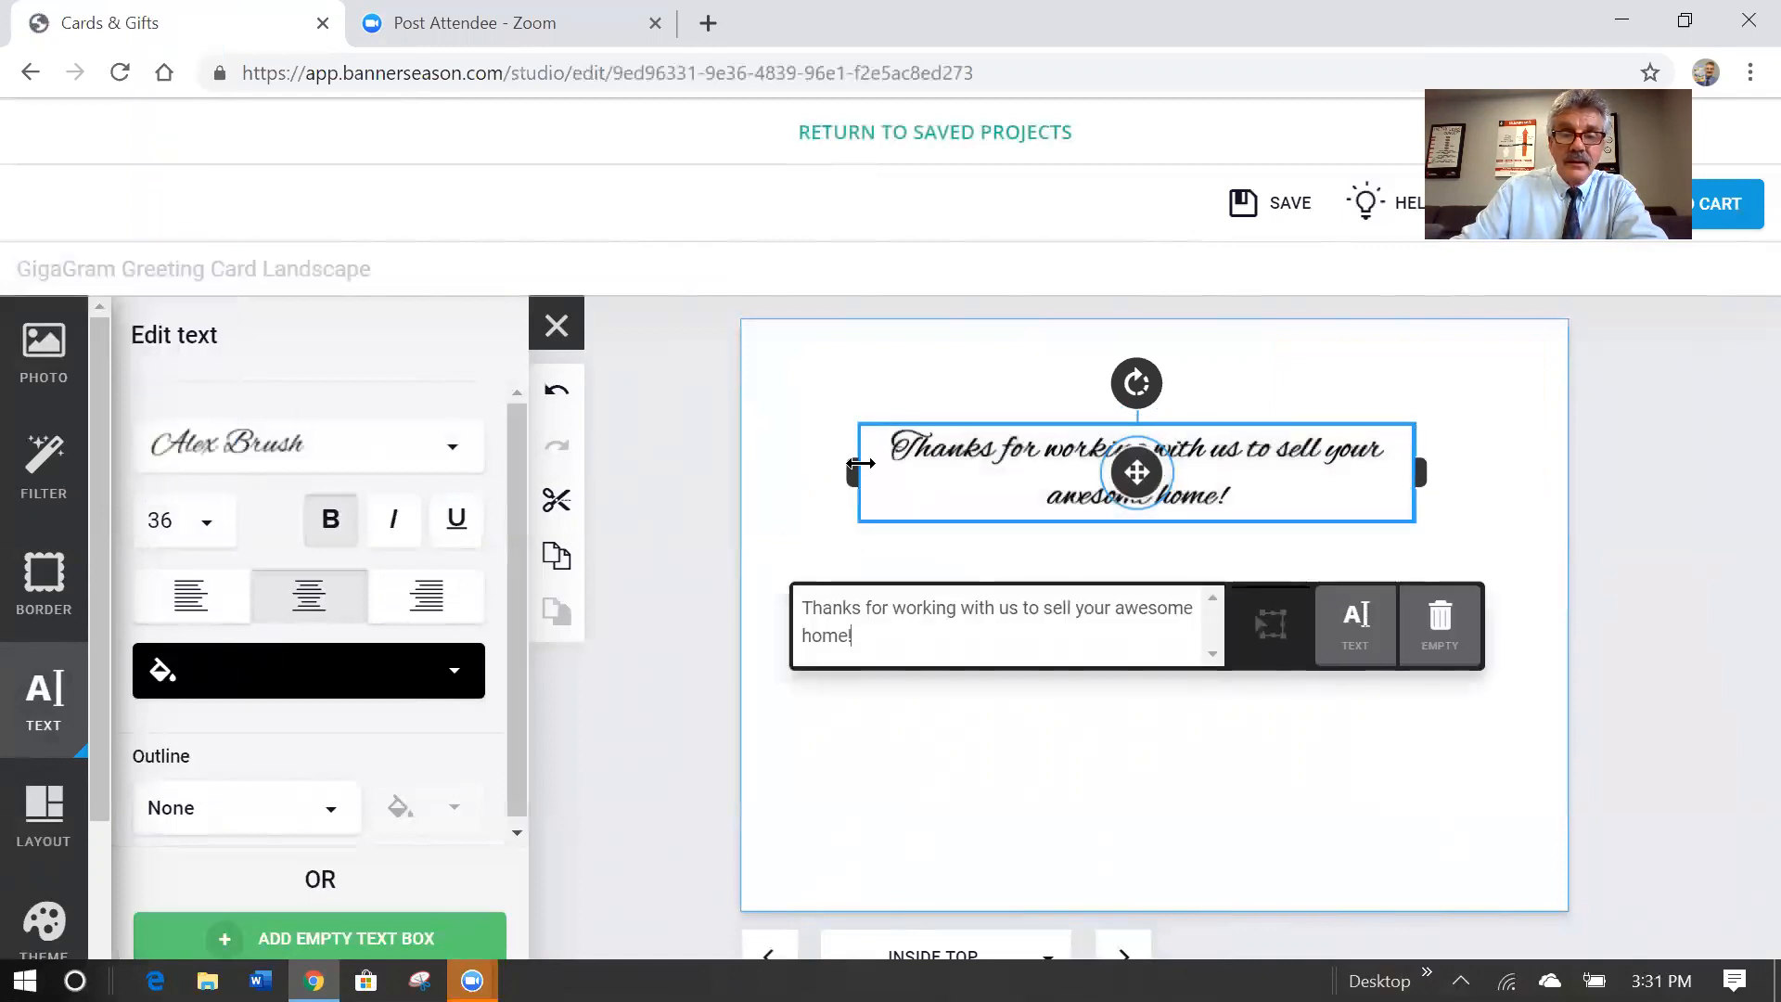
Widen the message box so the text fits on one line and move it near the page top.
left_click_drag(855, 468, 754, 478)
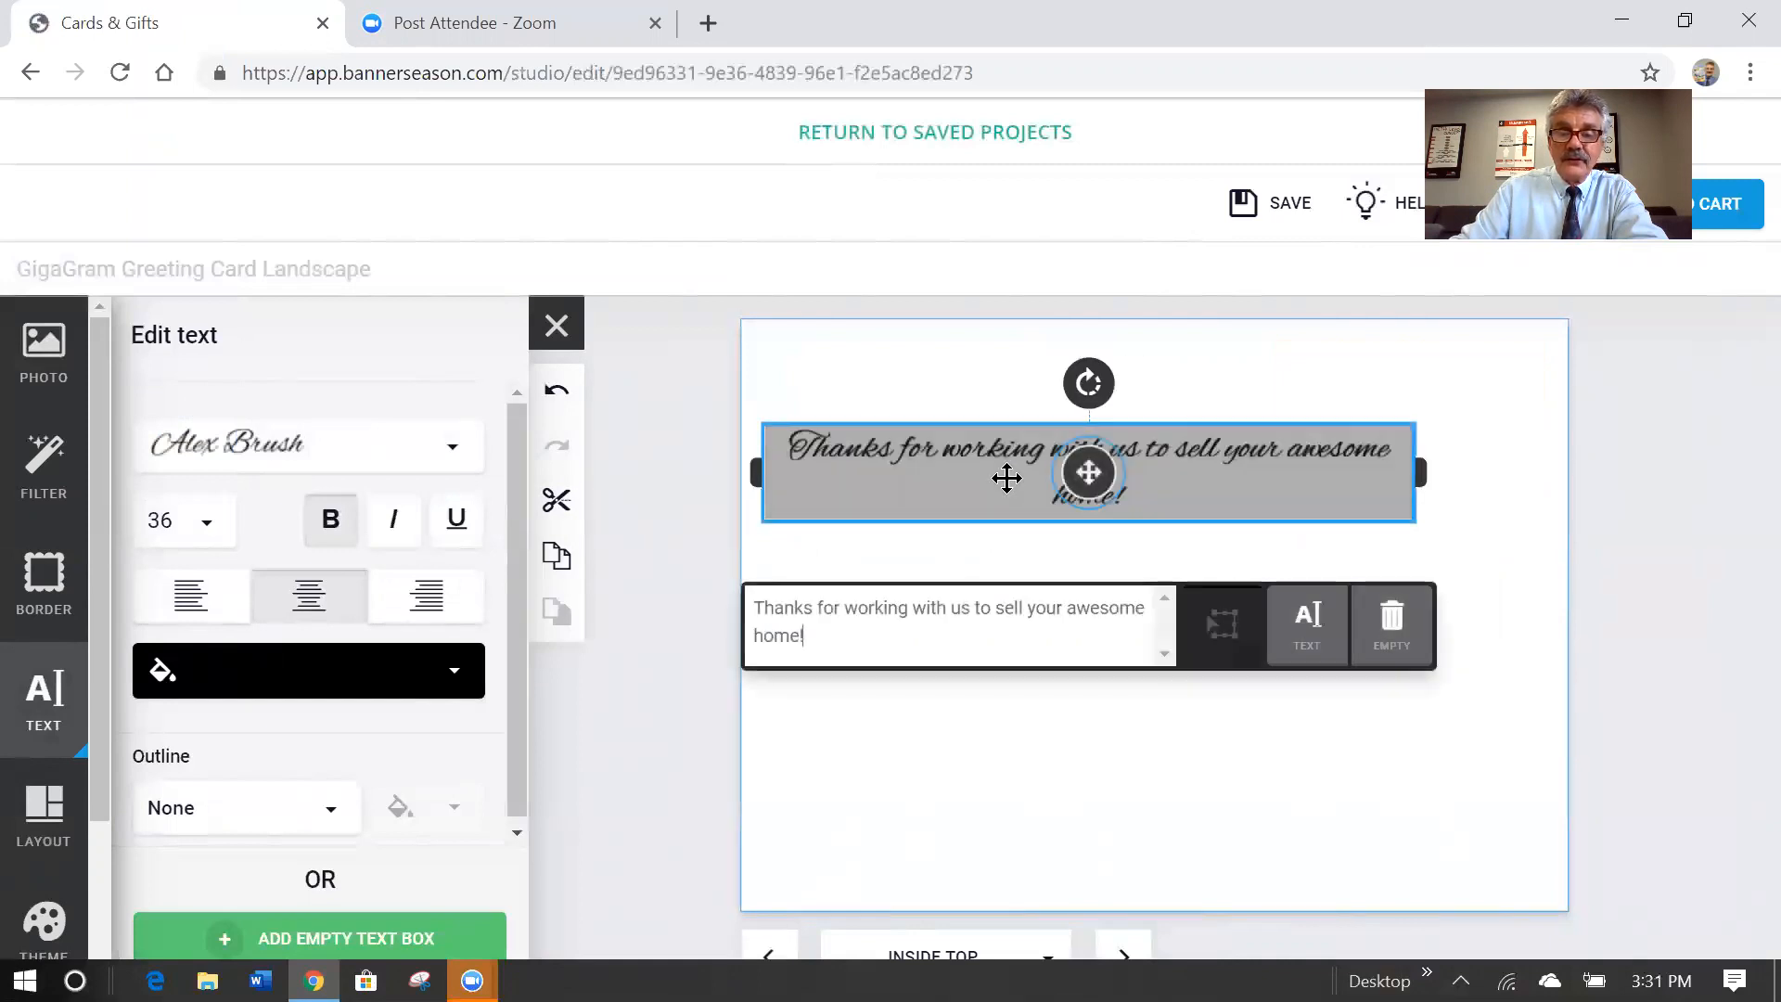
left_click_drag(1418, 476, 1547, 456)
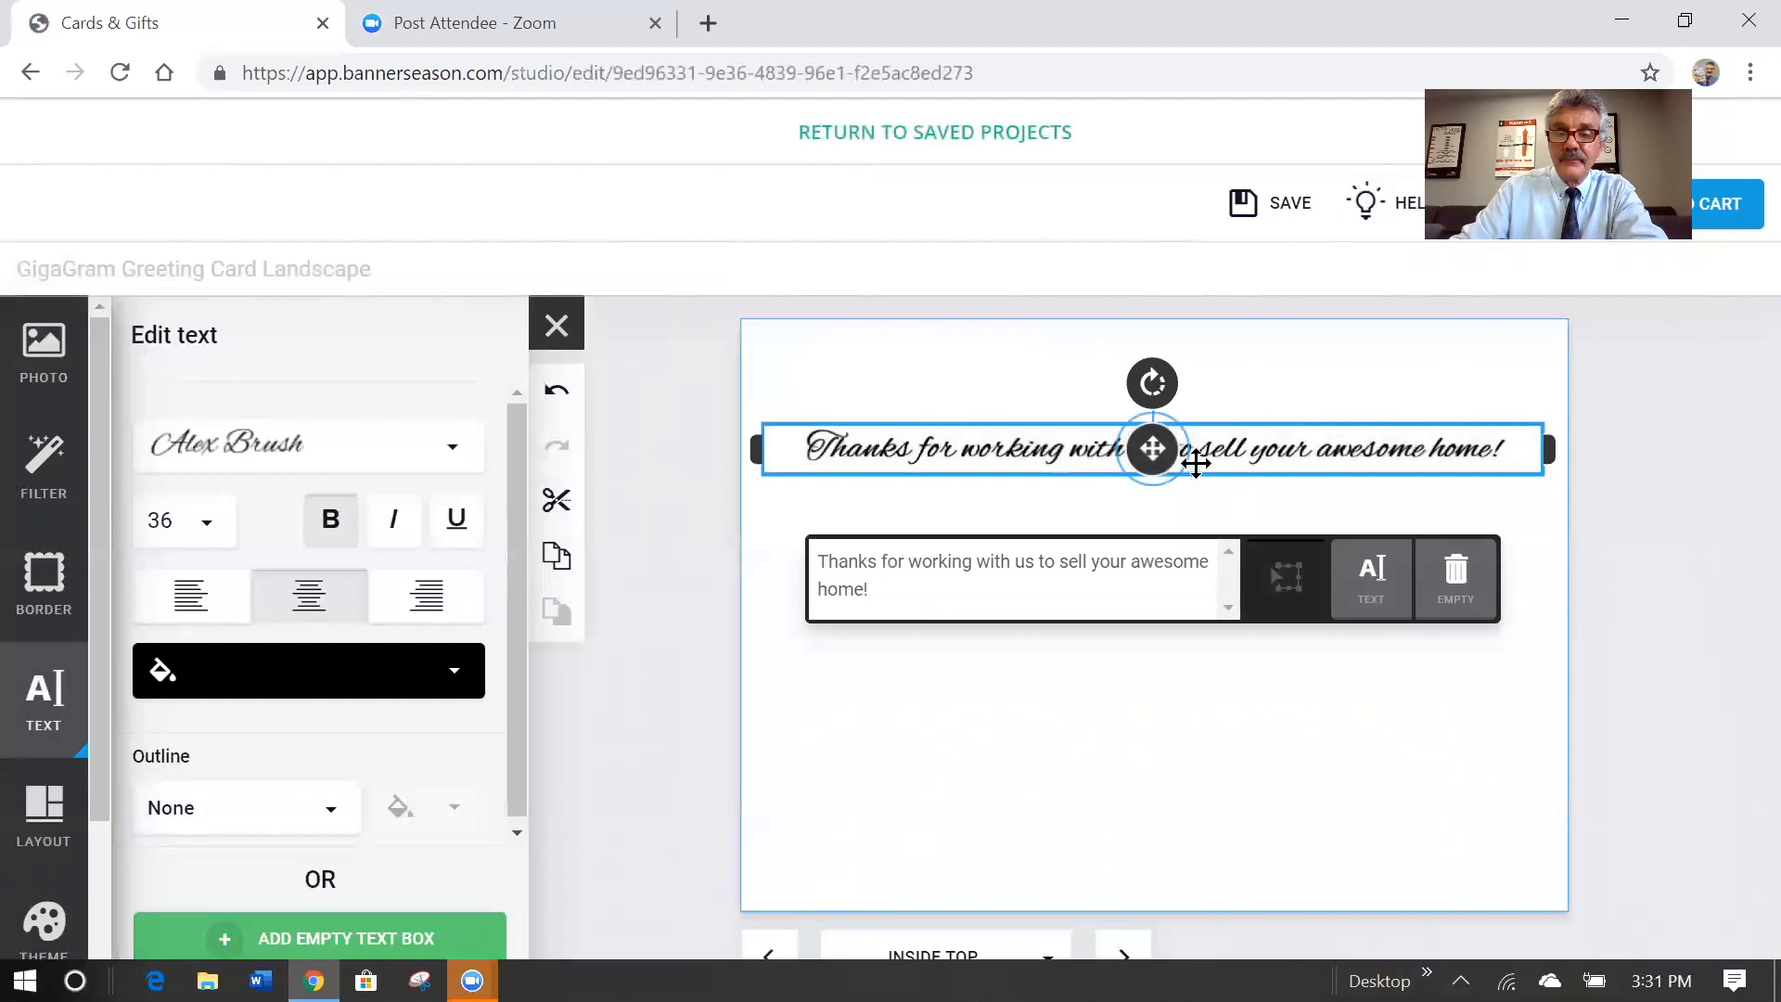
left_click_drag(1153, 449, 1155, 401)
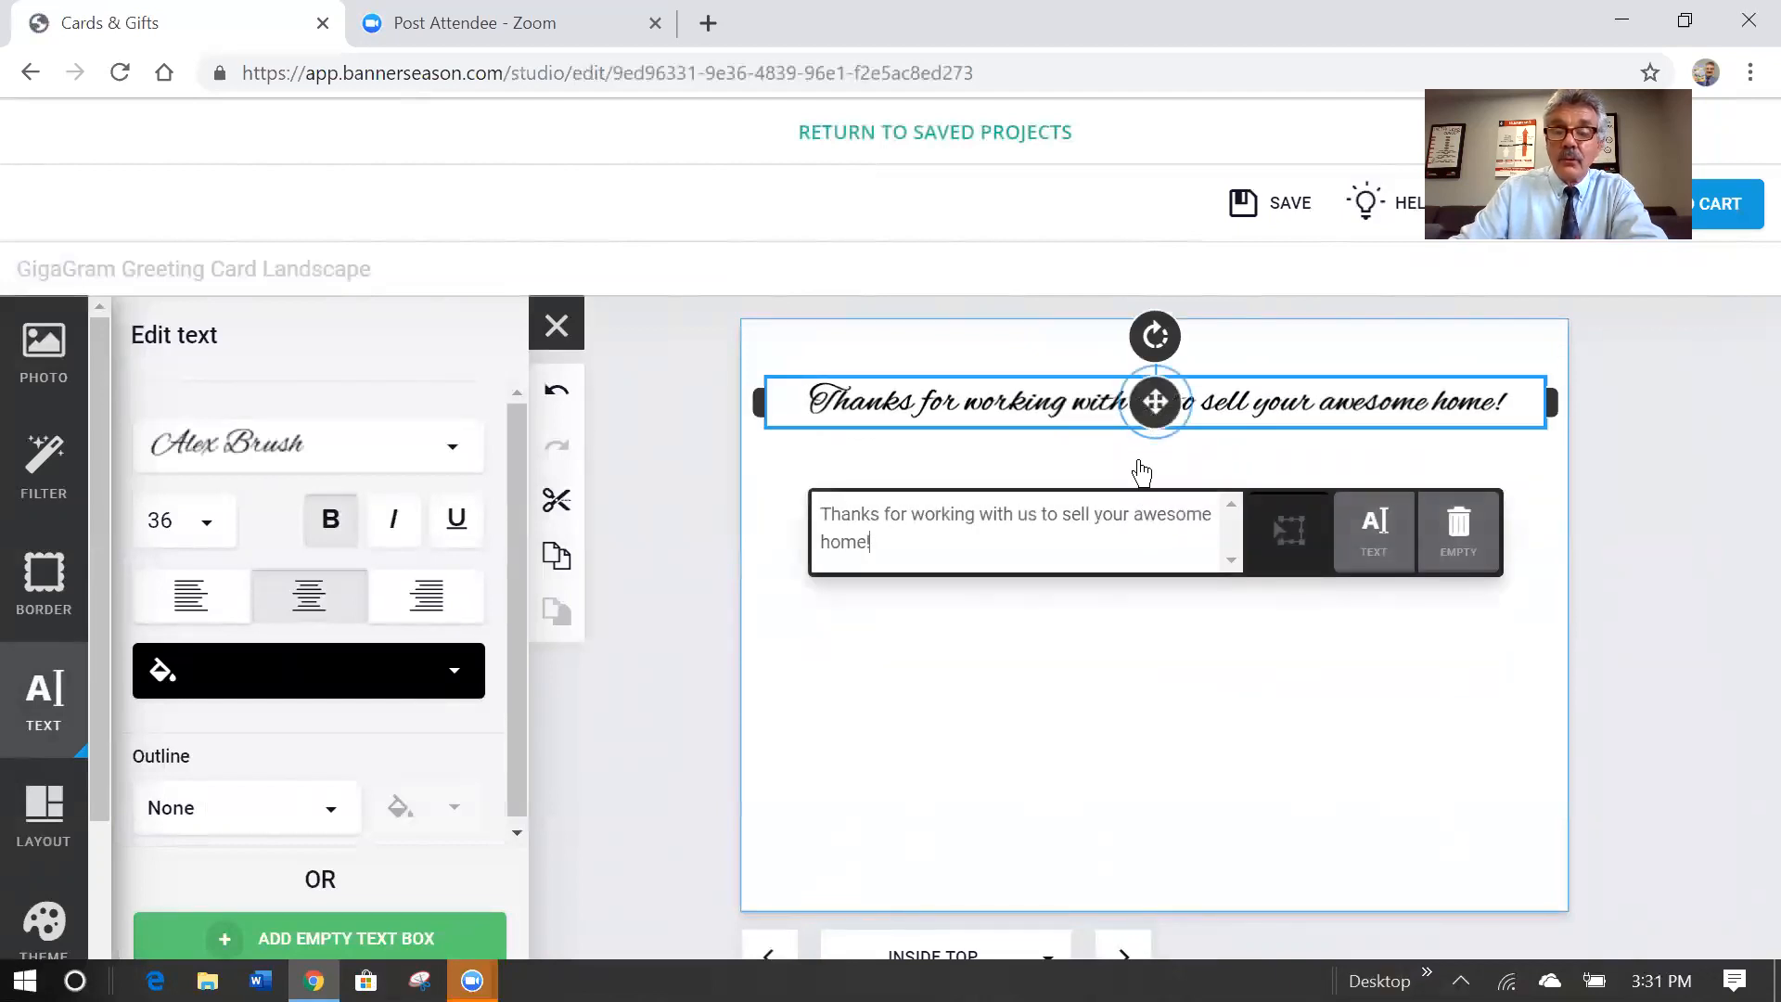
left_click(649, 520)
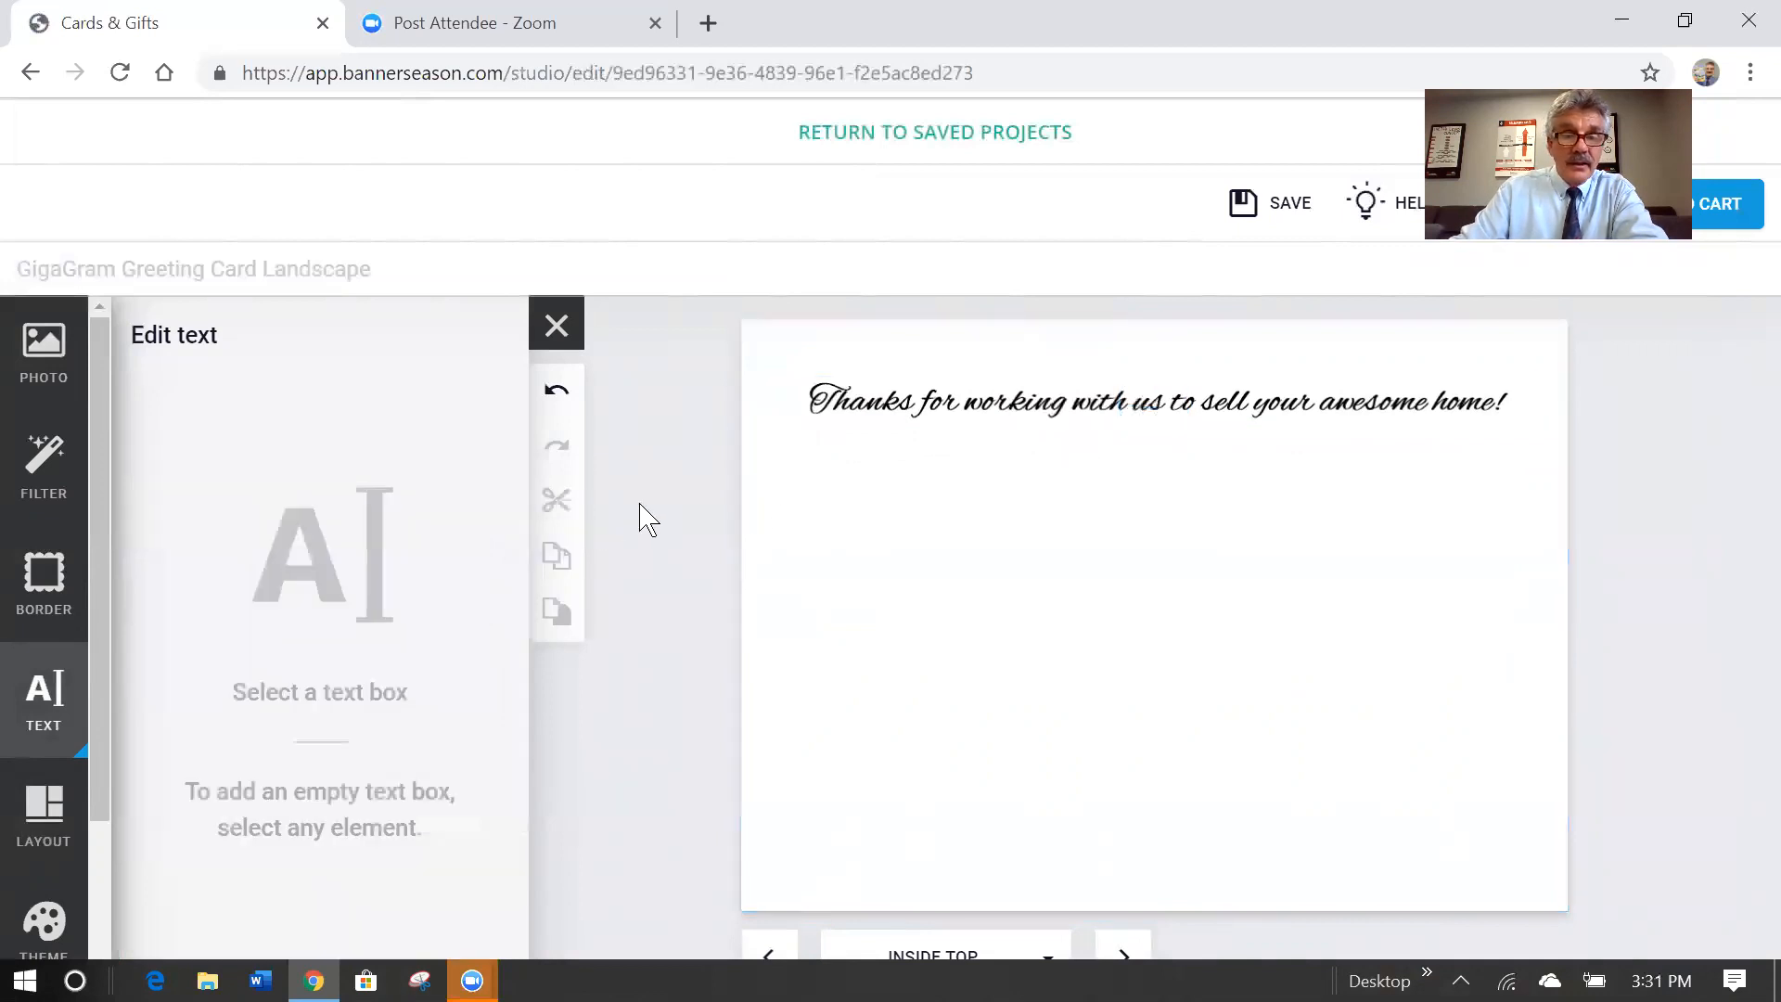
Place the drone photo from recent uploads below the heading and give it a black border.
left_click(37, 358)
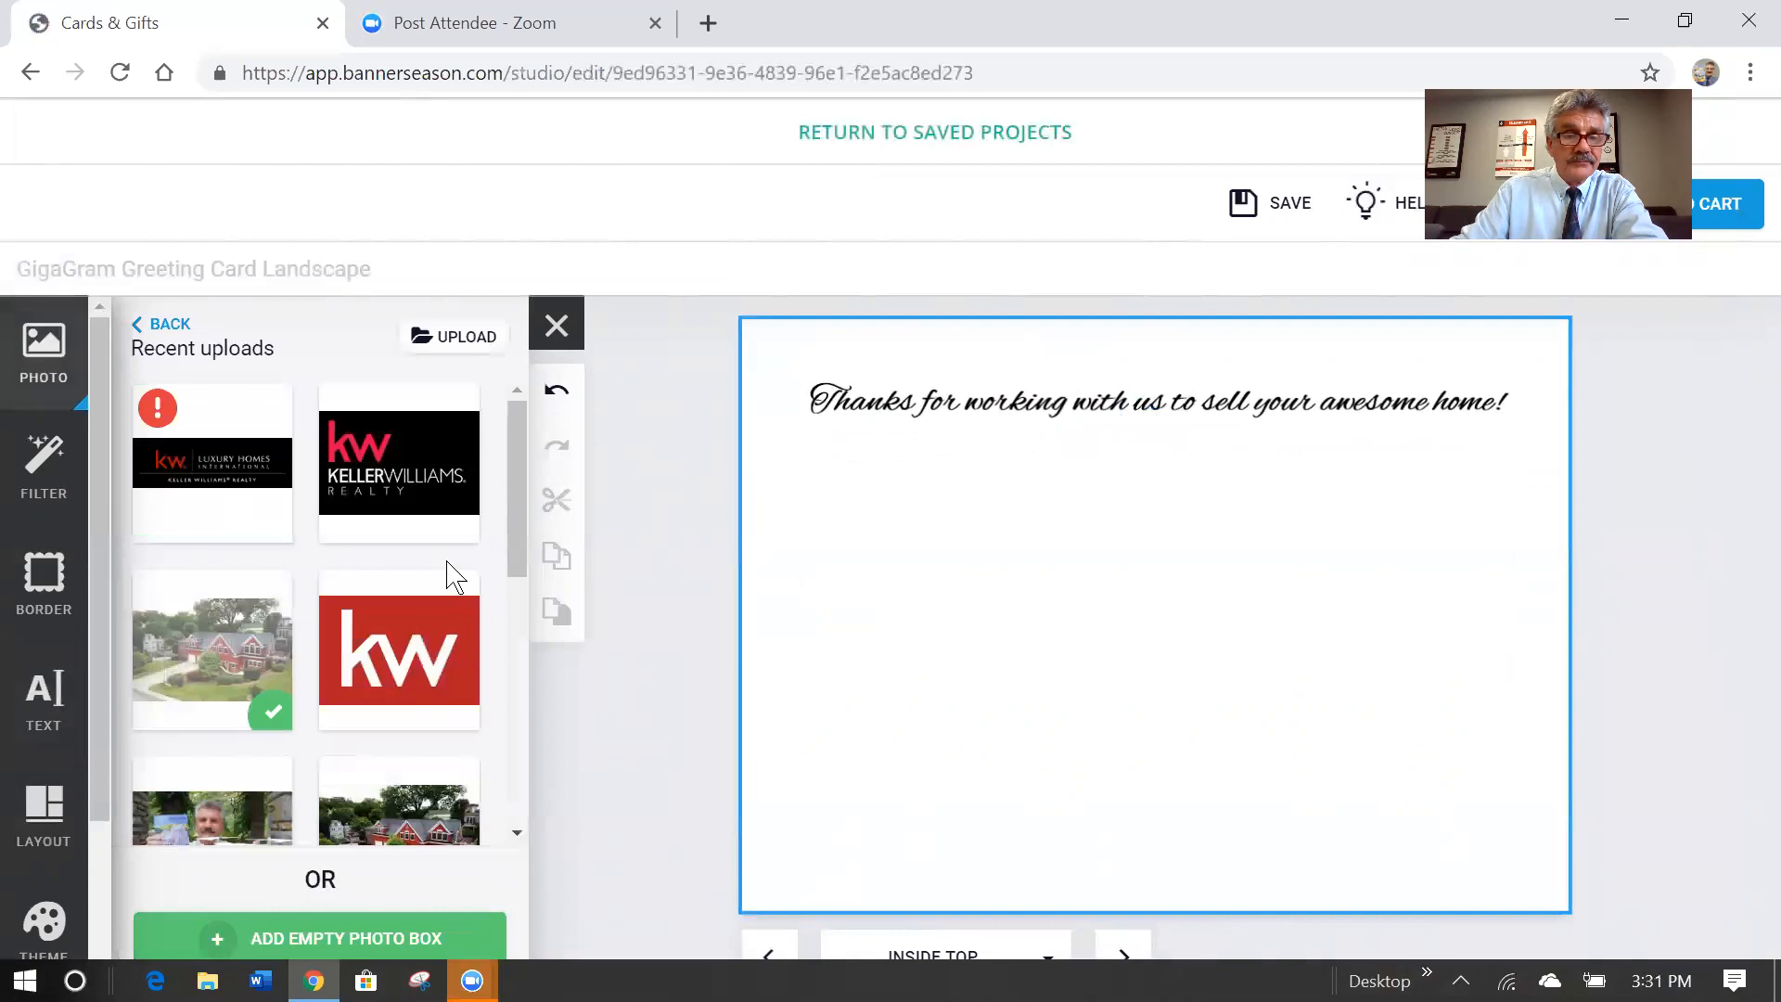
left_click_drag(516, 494, 514, 616)
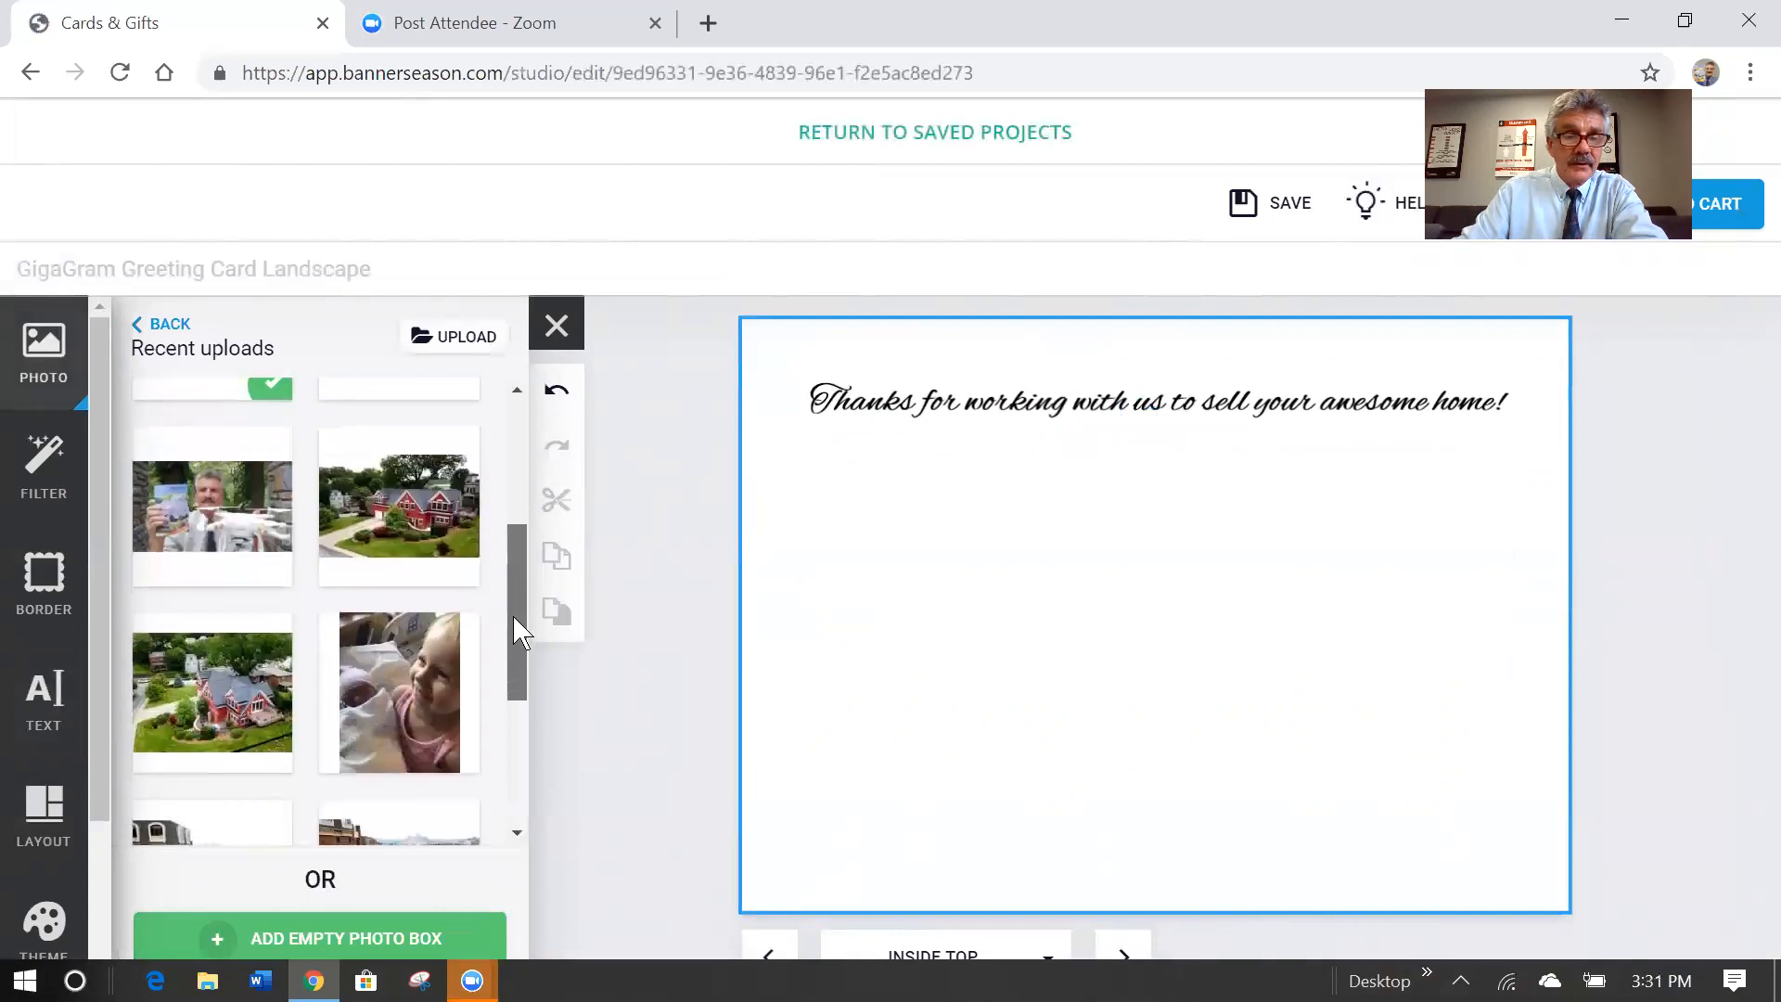
left_click_drag(213, 510, 1151, 620)
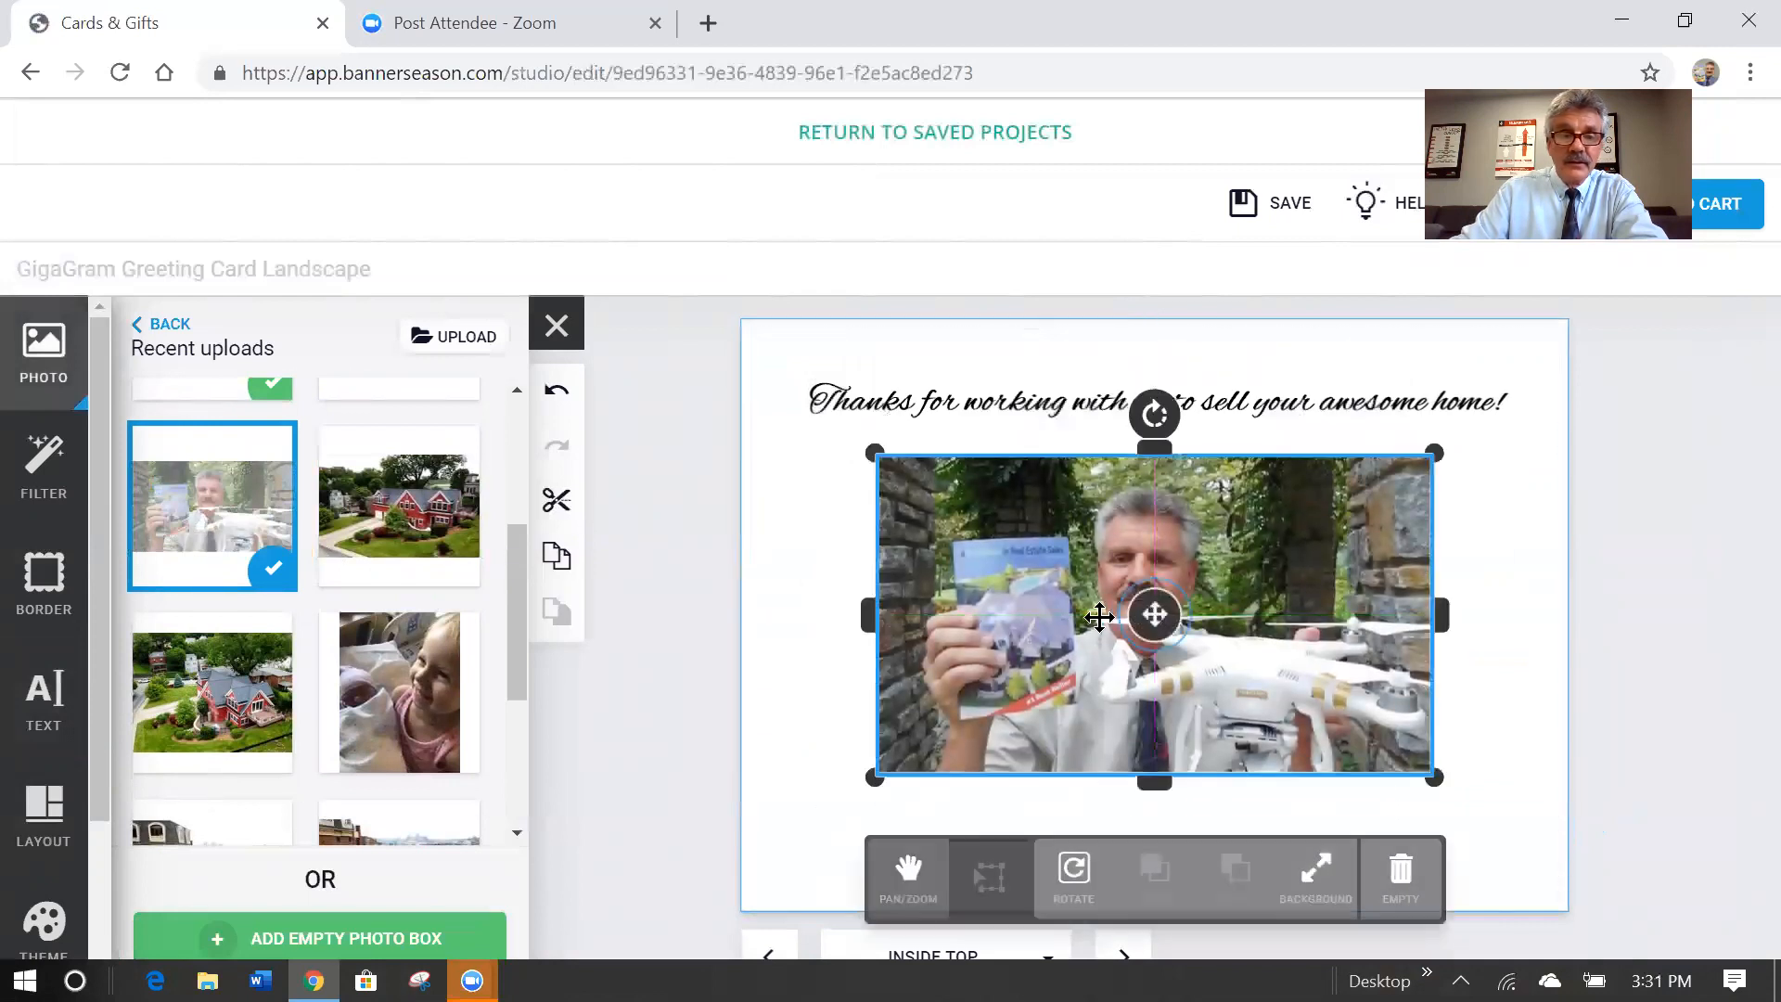
left_click(57, 590)
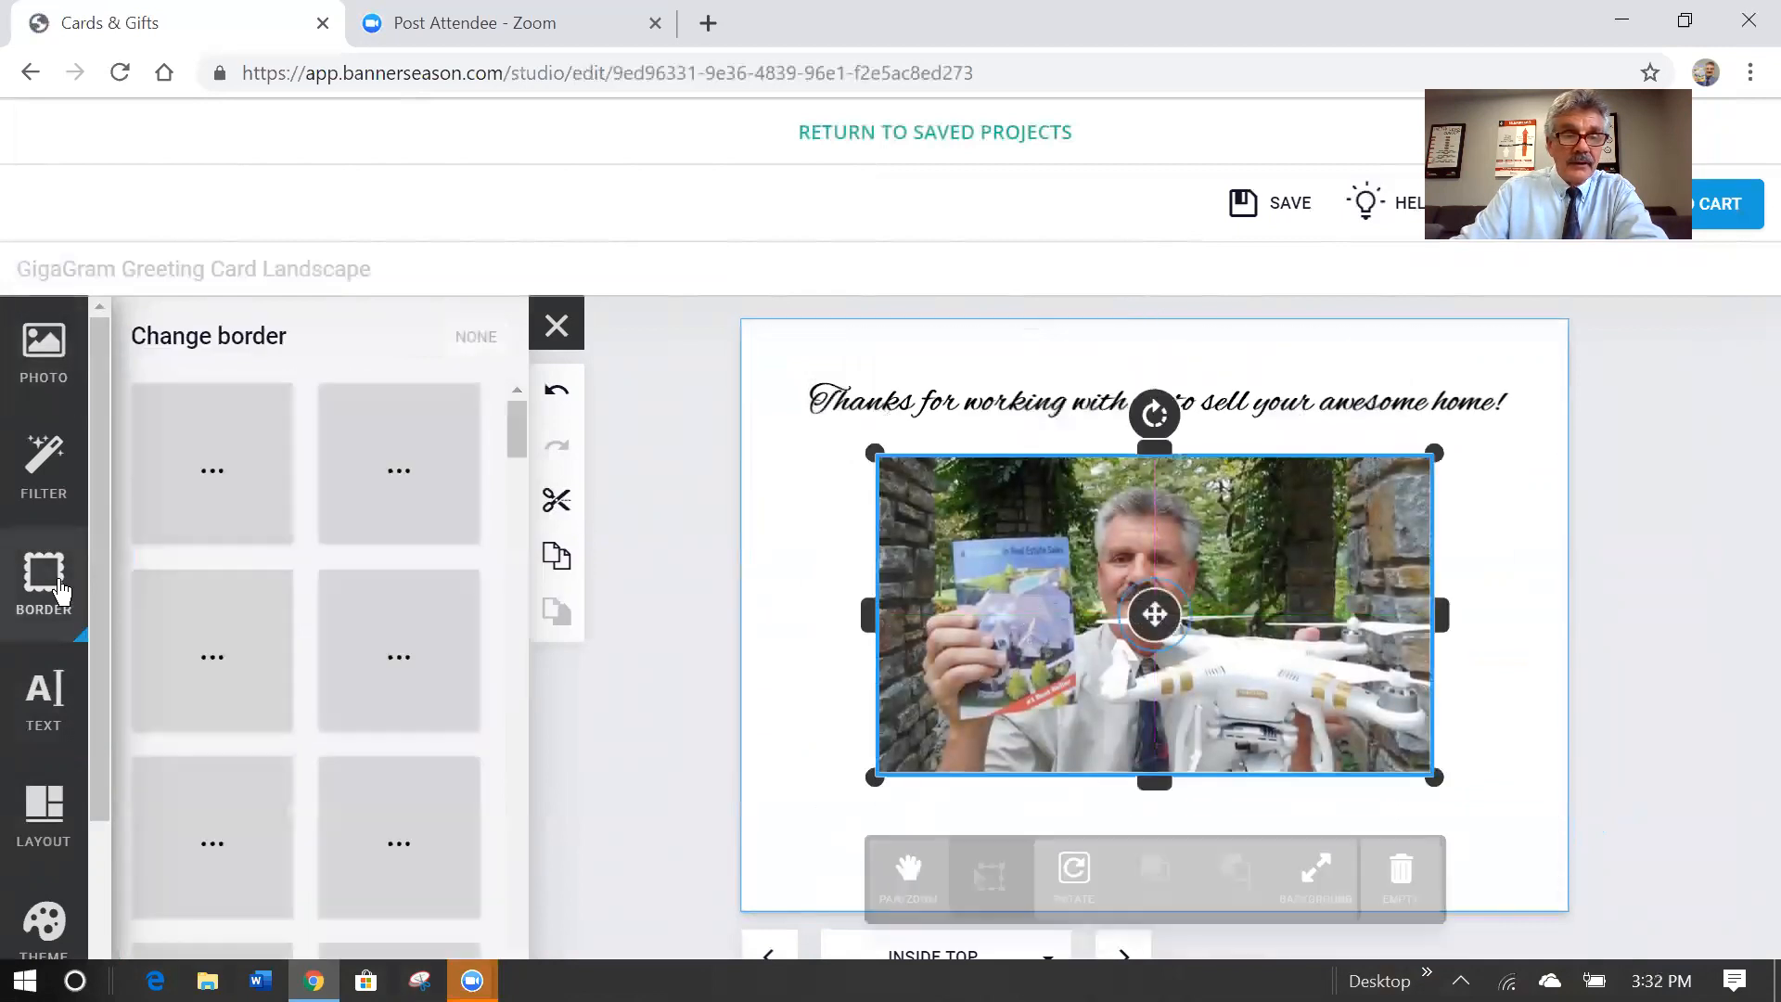
left_click(233, 657)
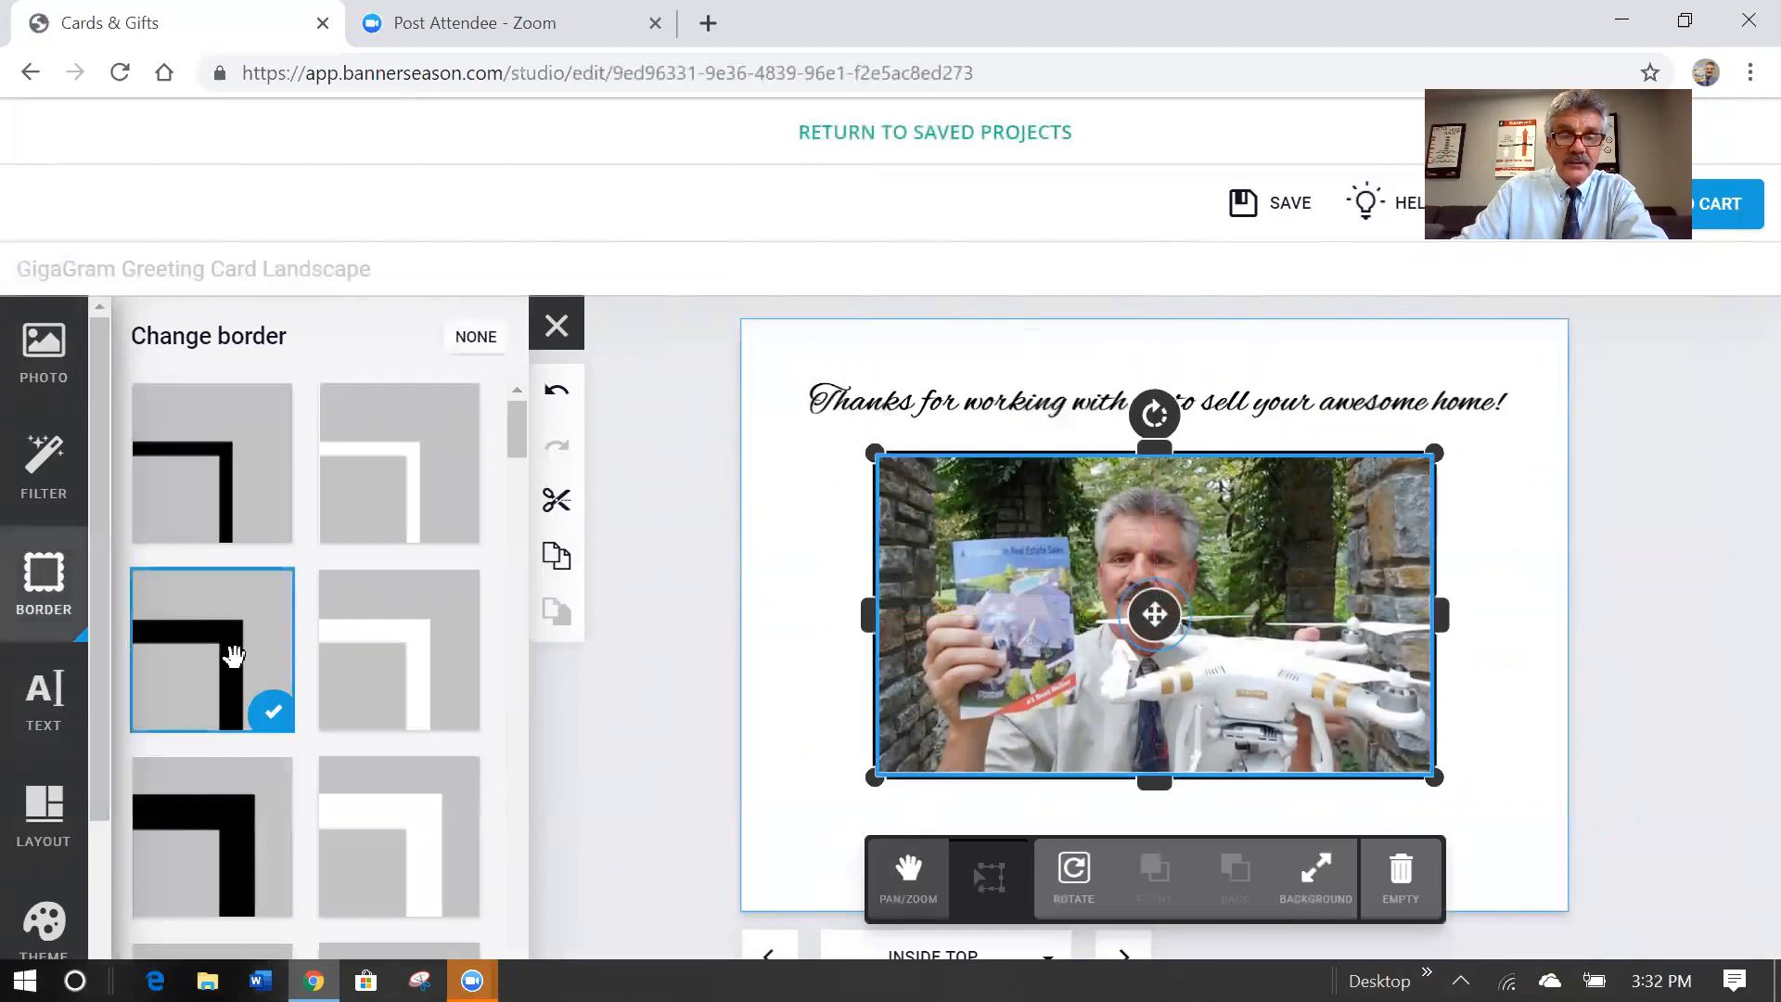
left_click(691, 598)
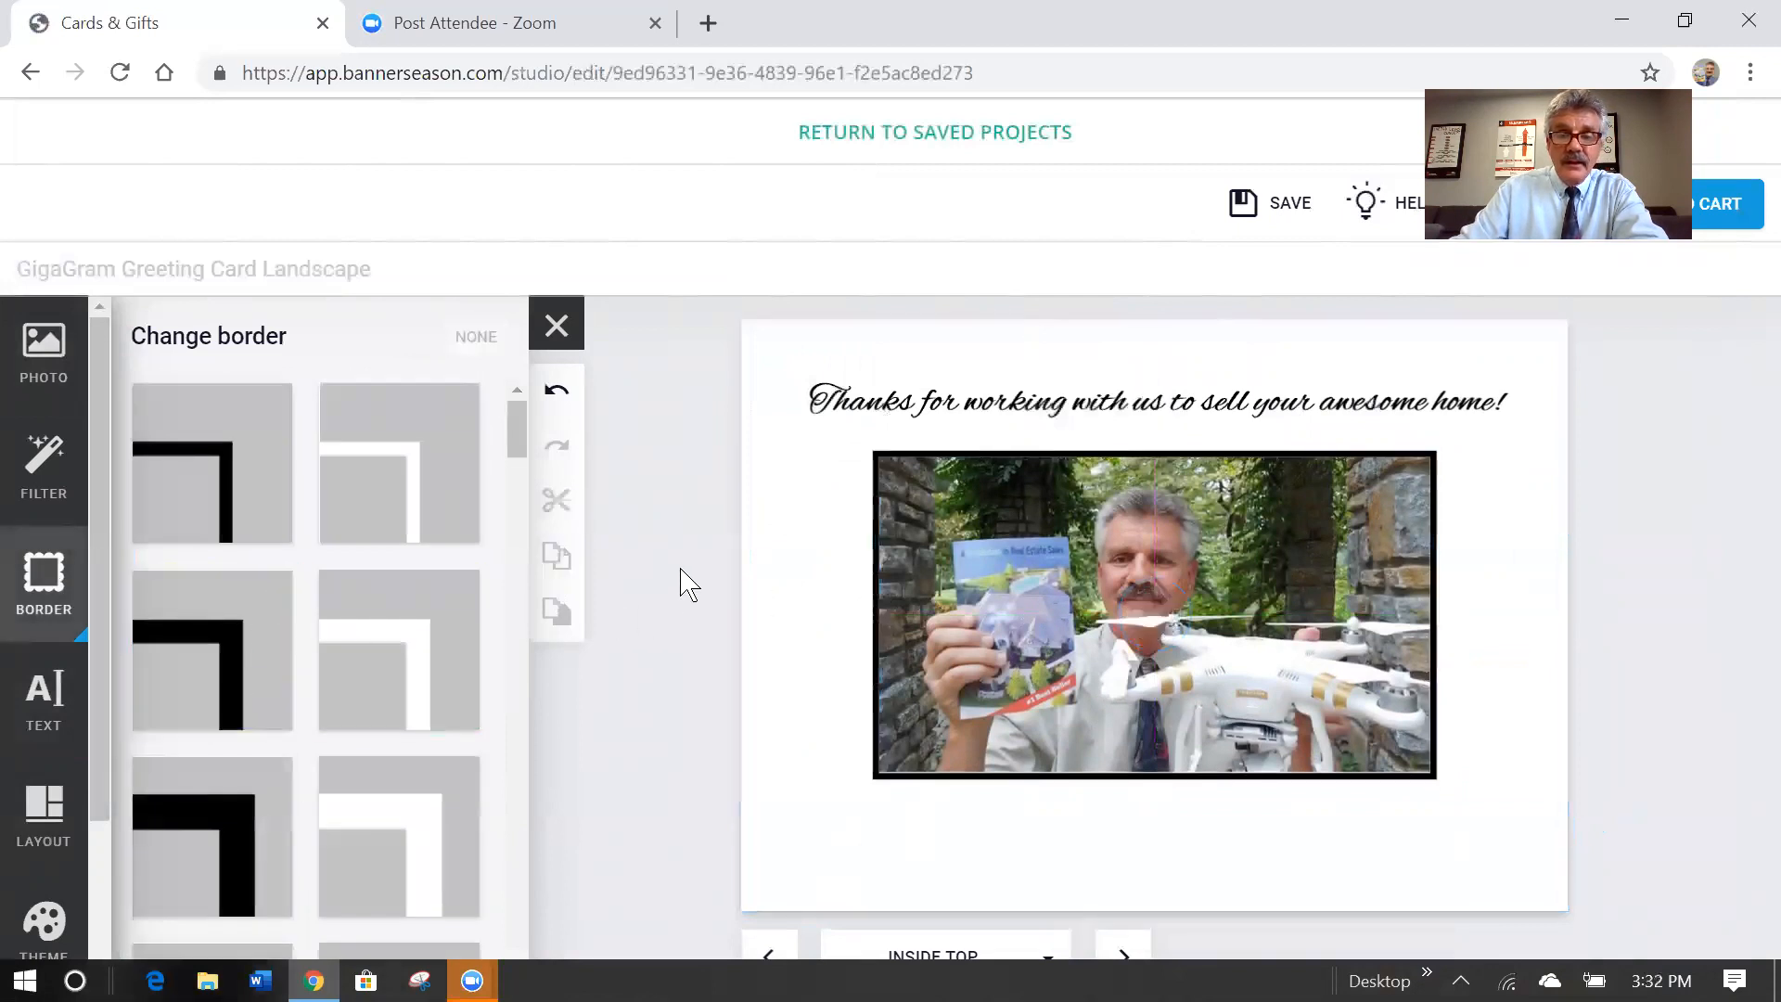
Add the sender's name below the photo at size 48 in dark blue.
left_click(41, 707)
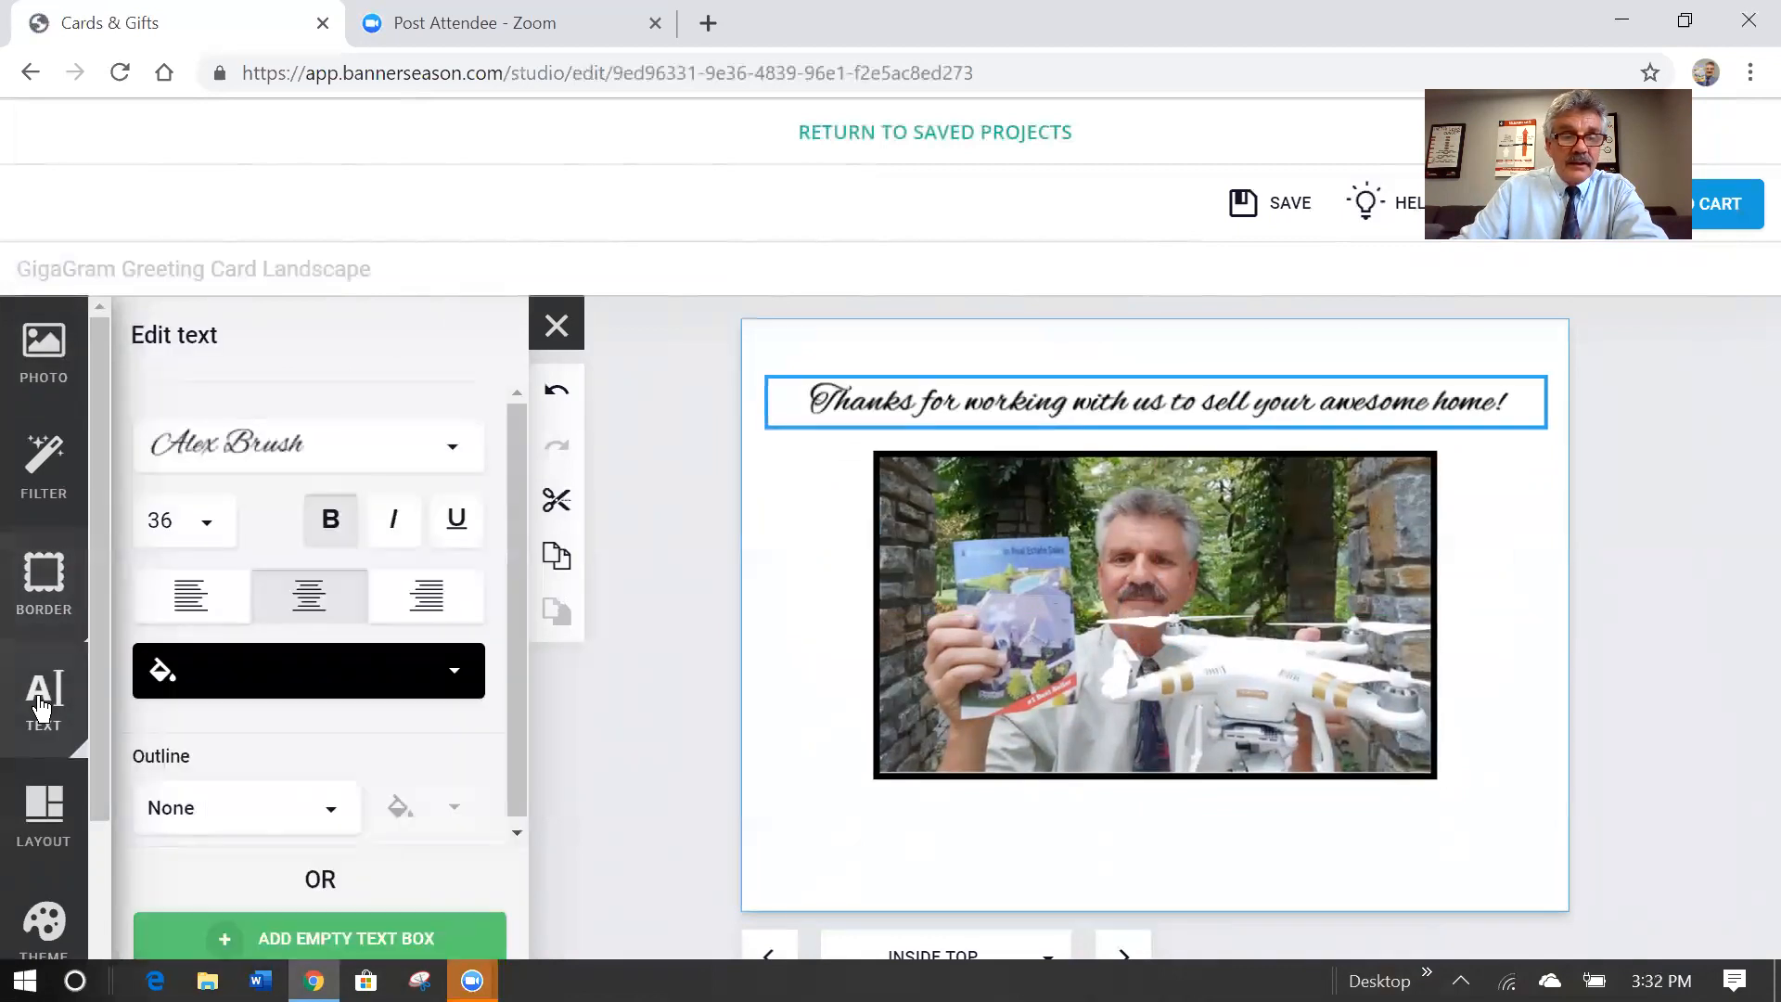
left_click(371, 941)
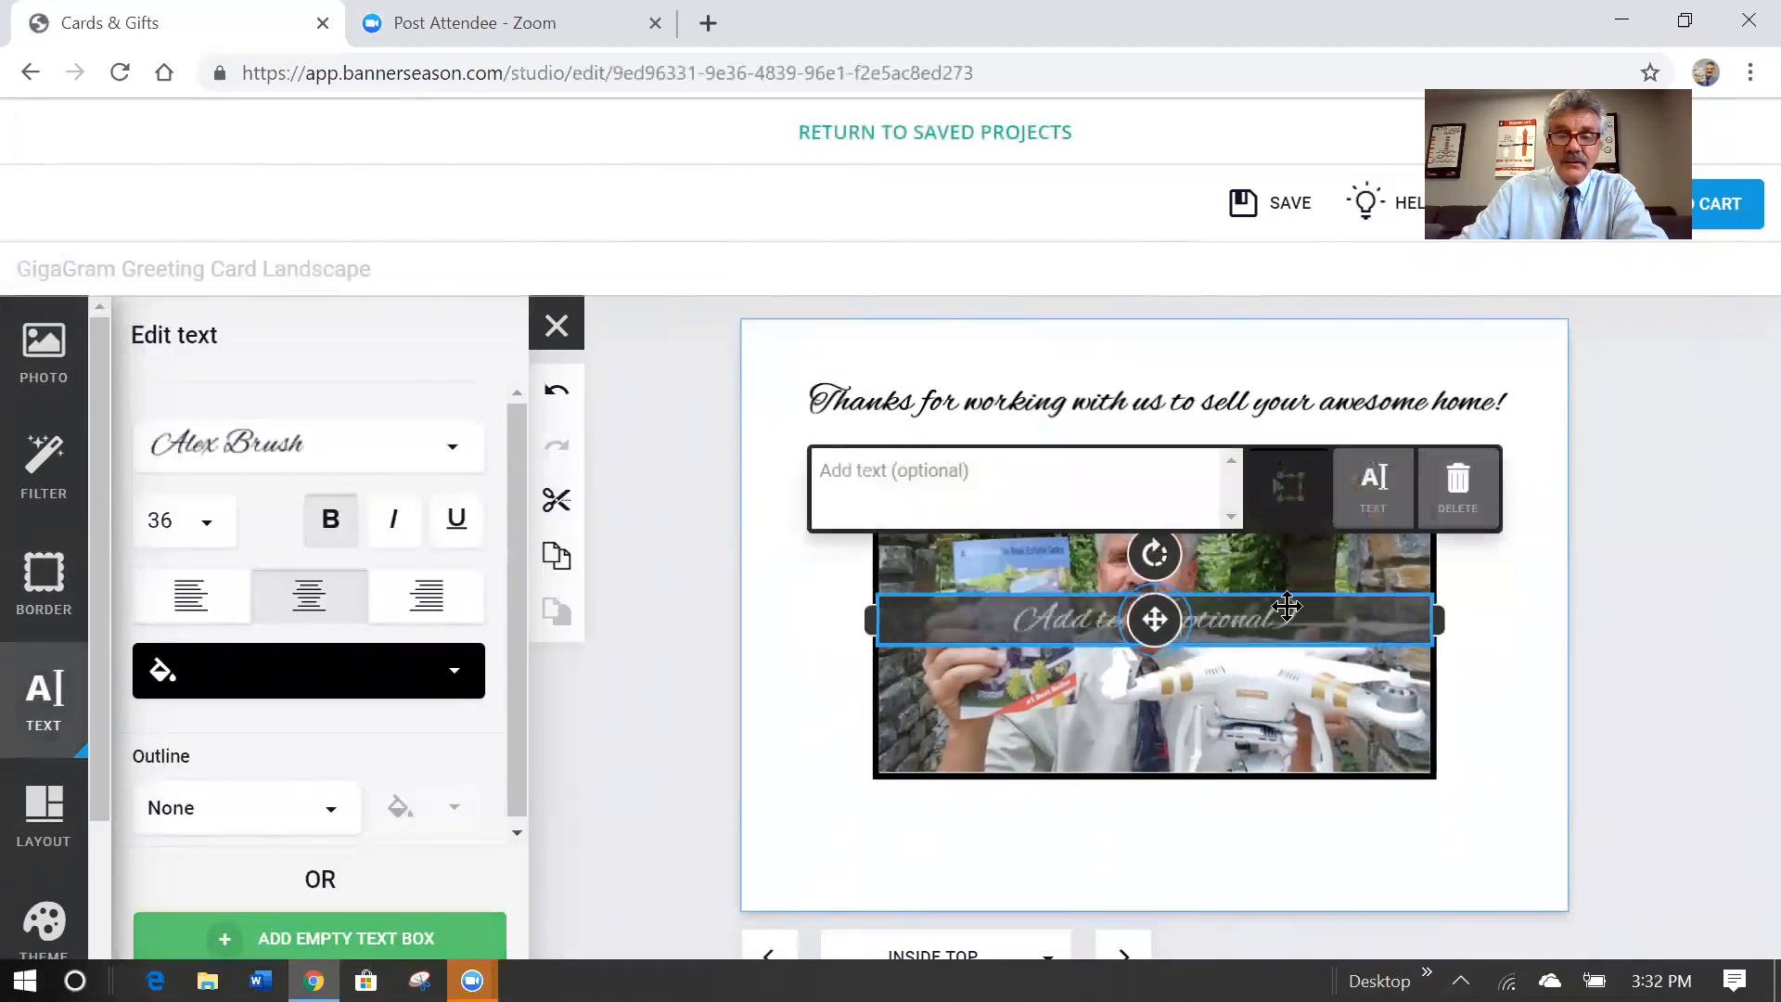
left_click_drag(1151, 634, 1137, 842)
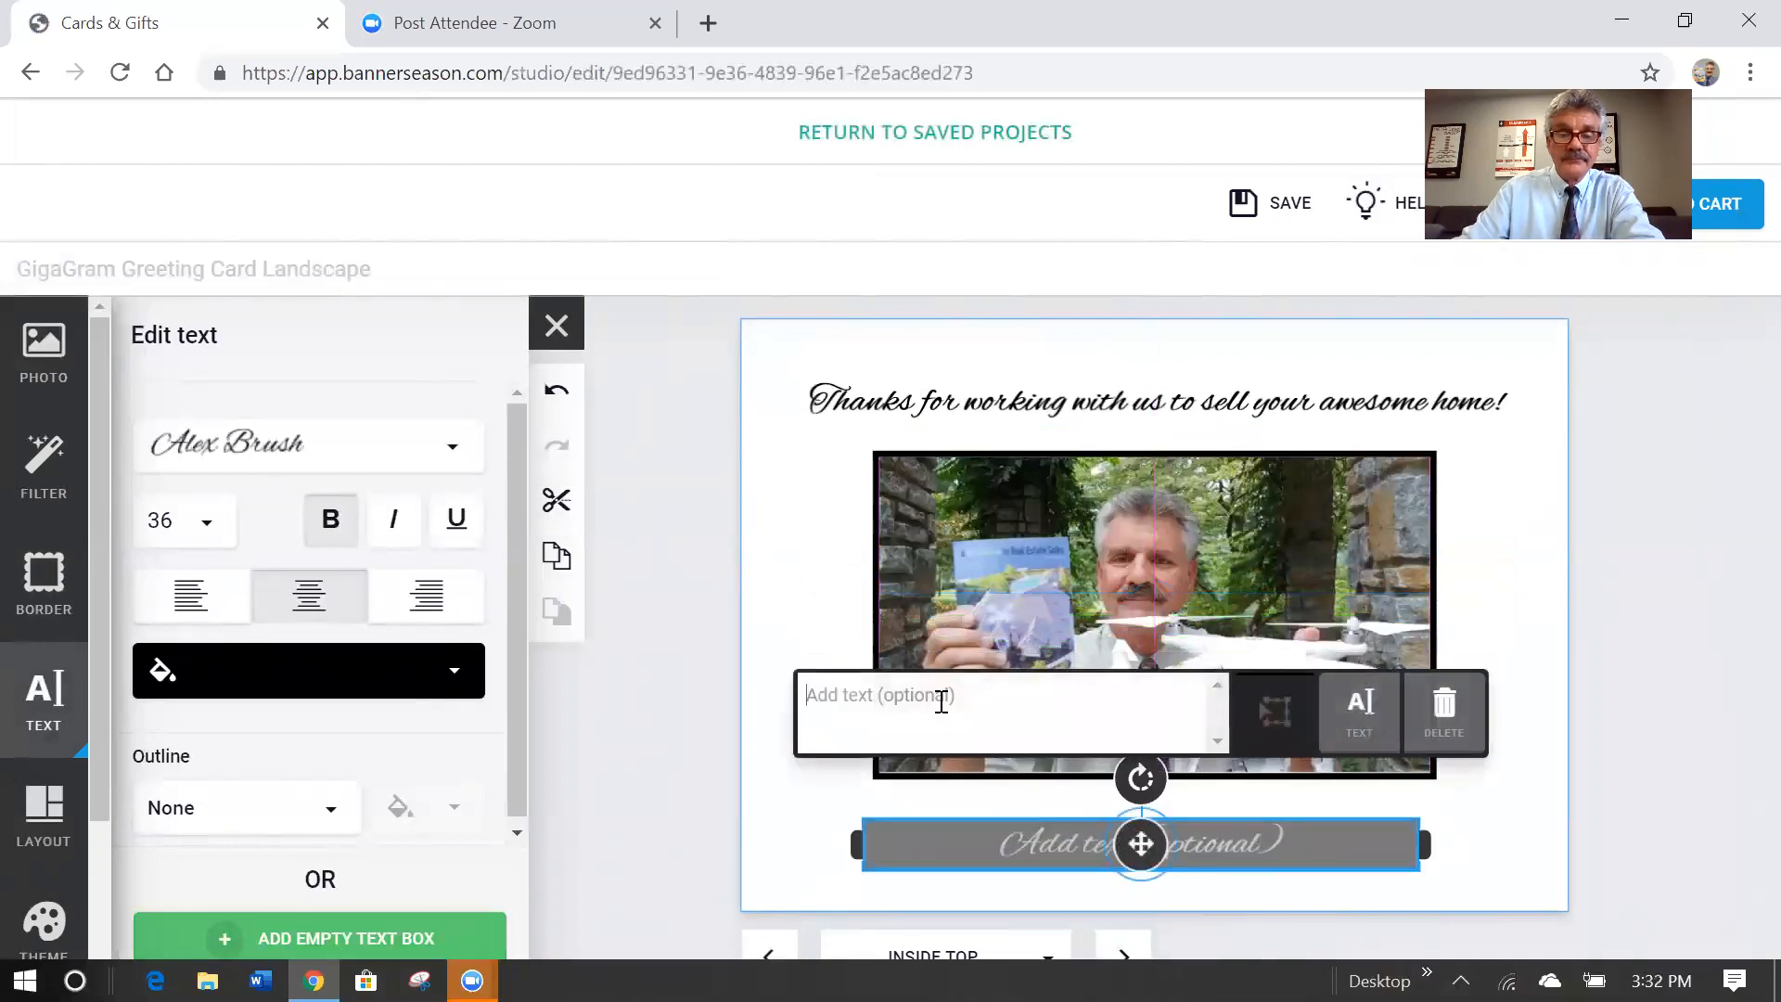
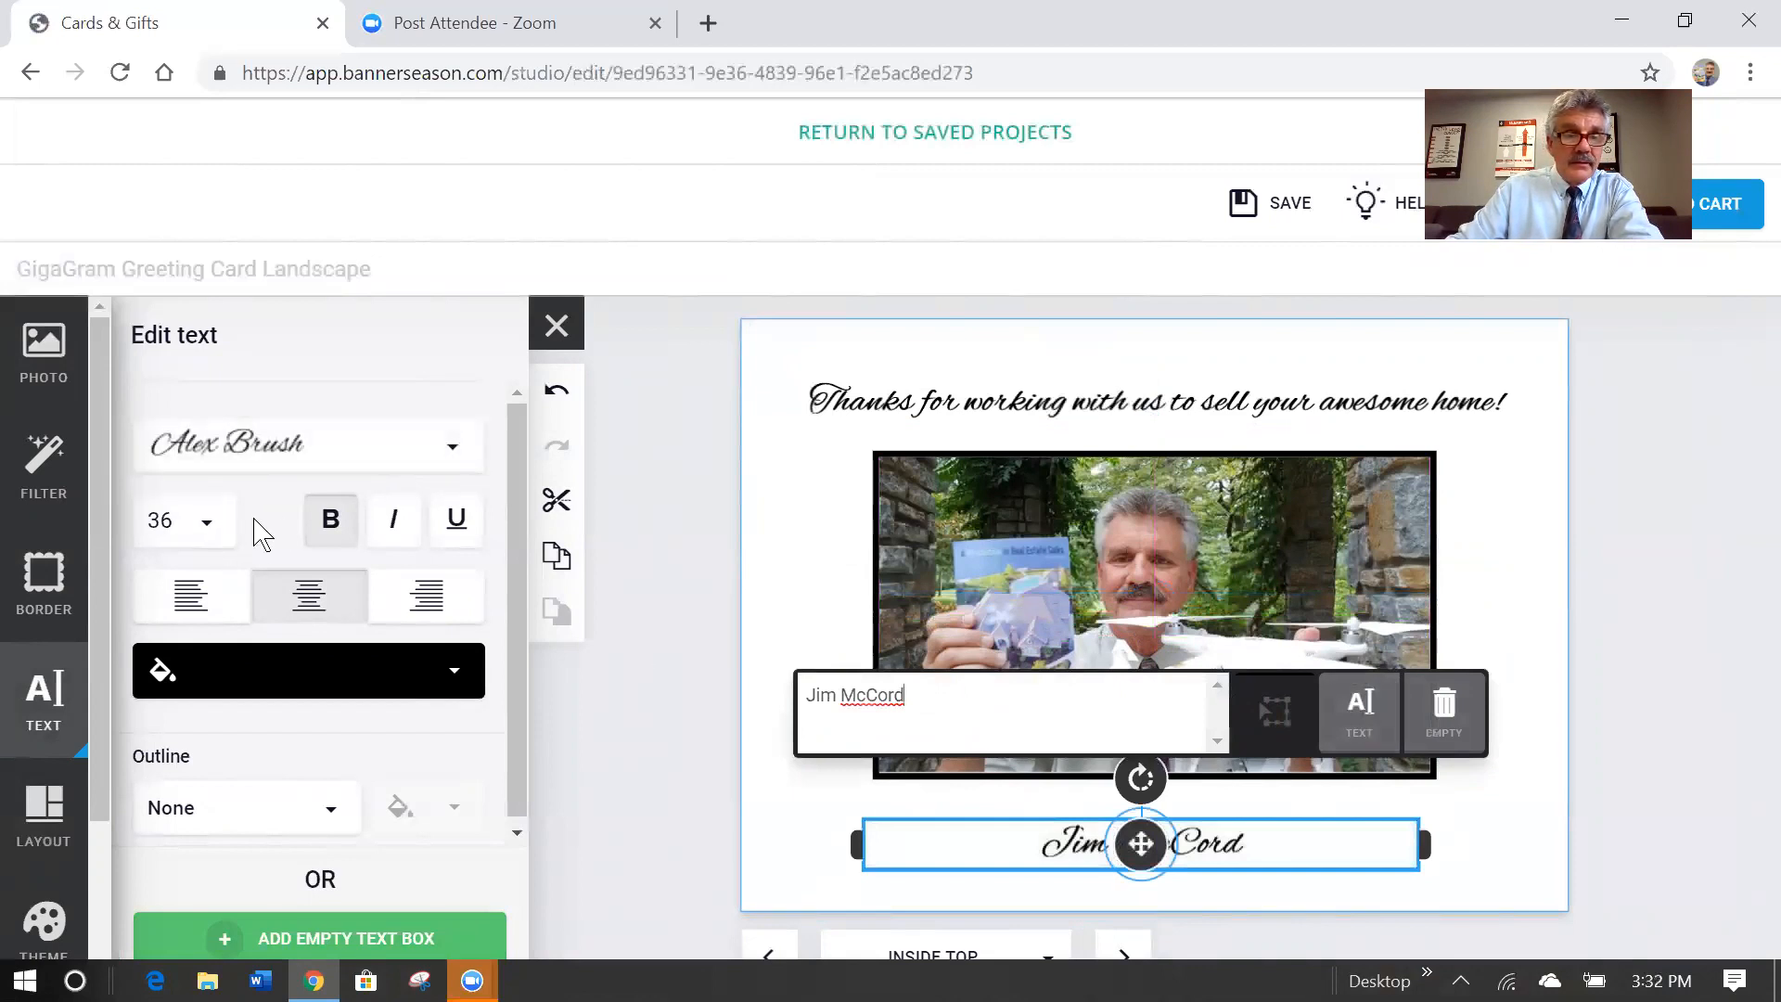
left_click(206, 523)
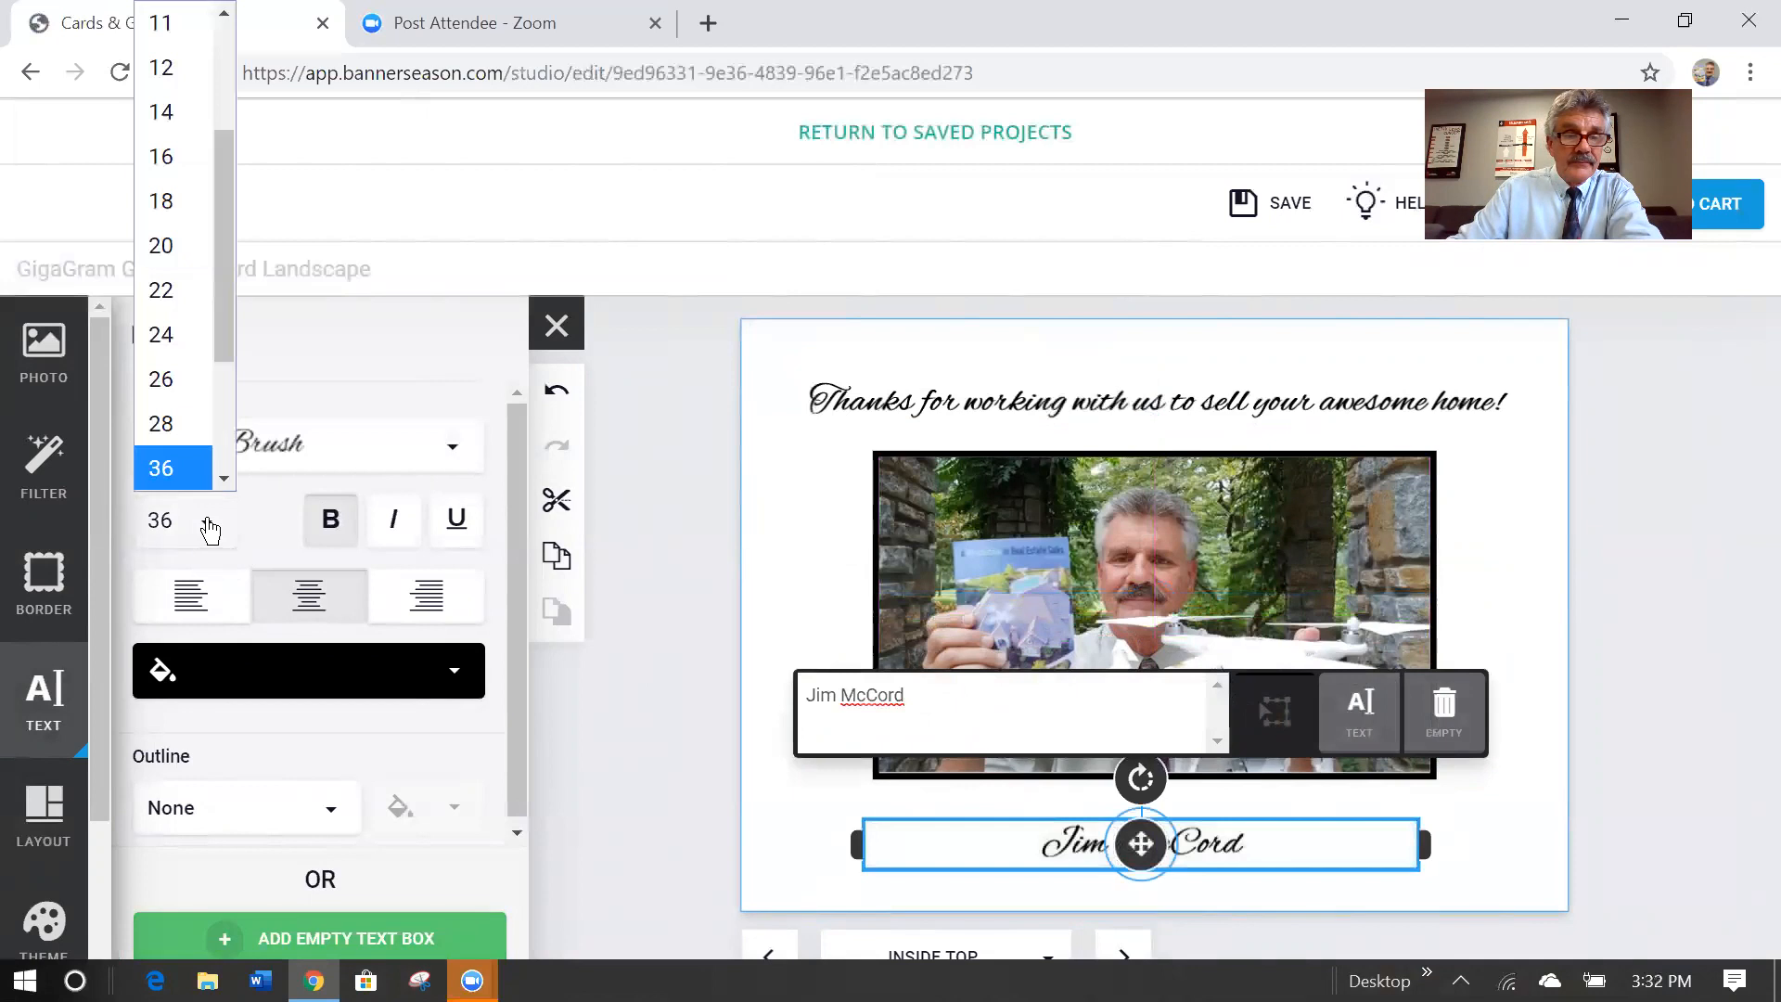
left_click(225, 479)
left_click(225, 480)
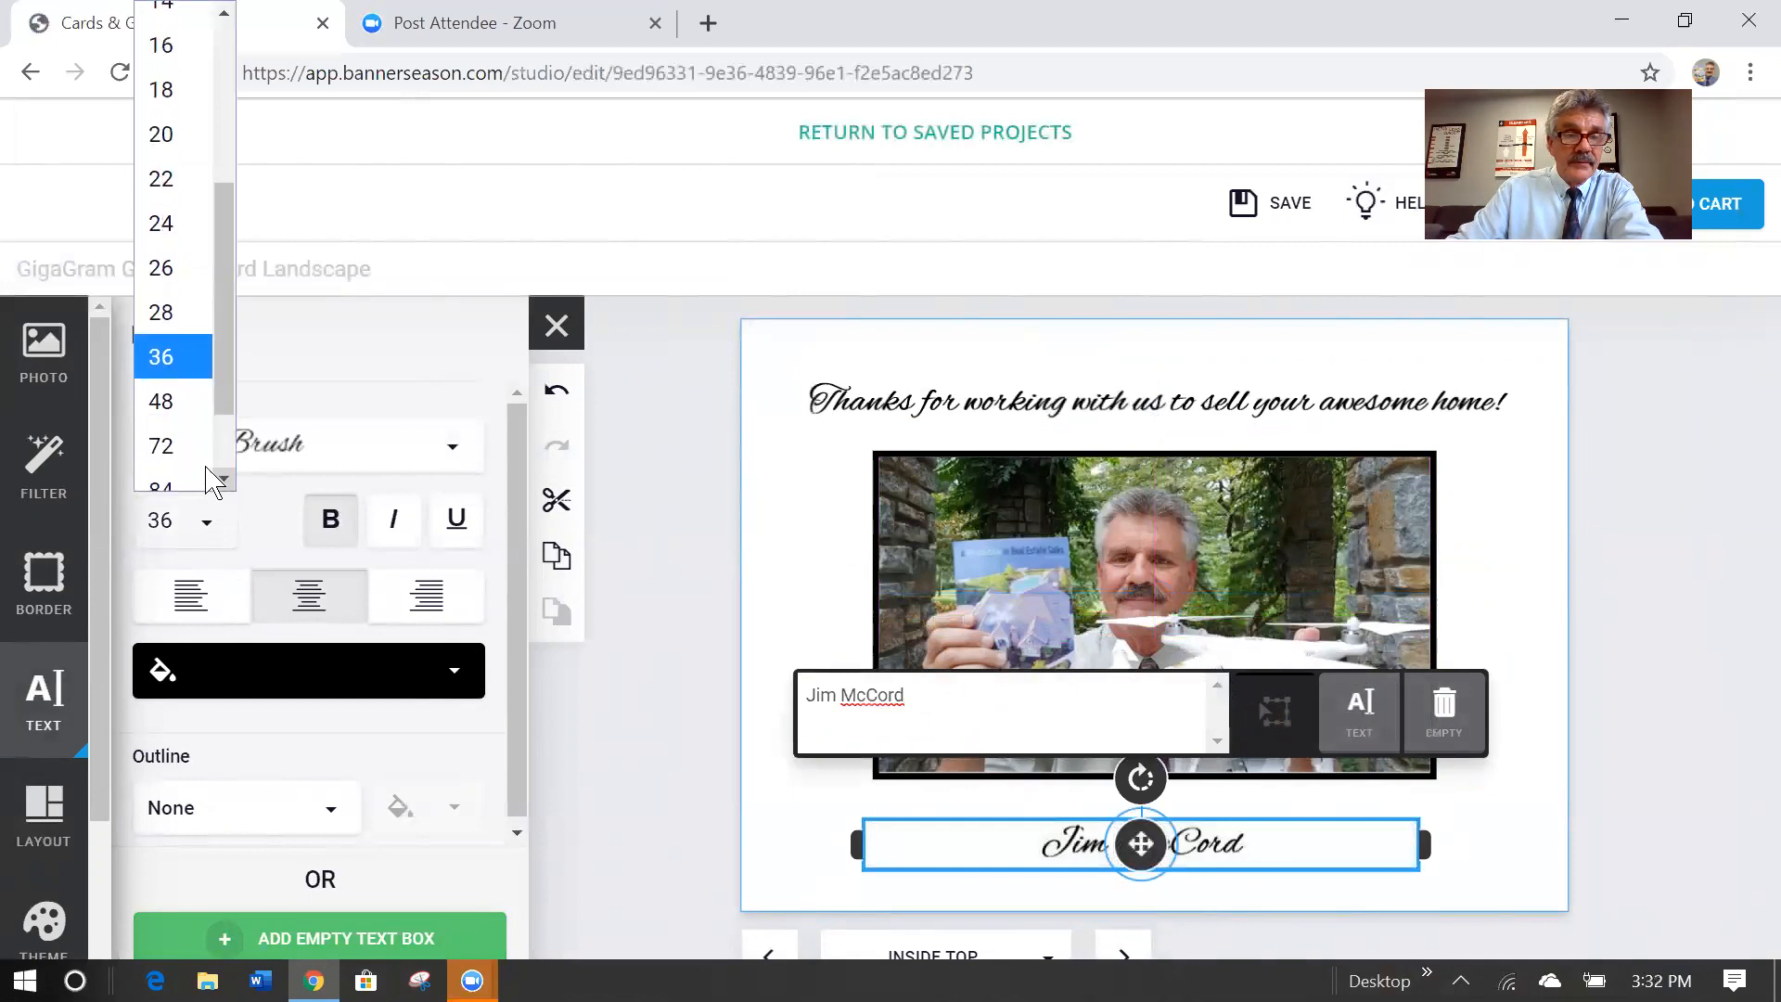
left_click(176, 380)
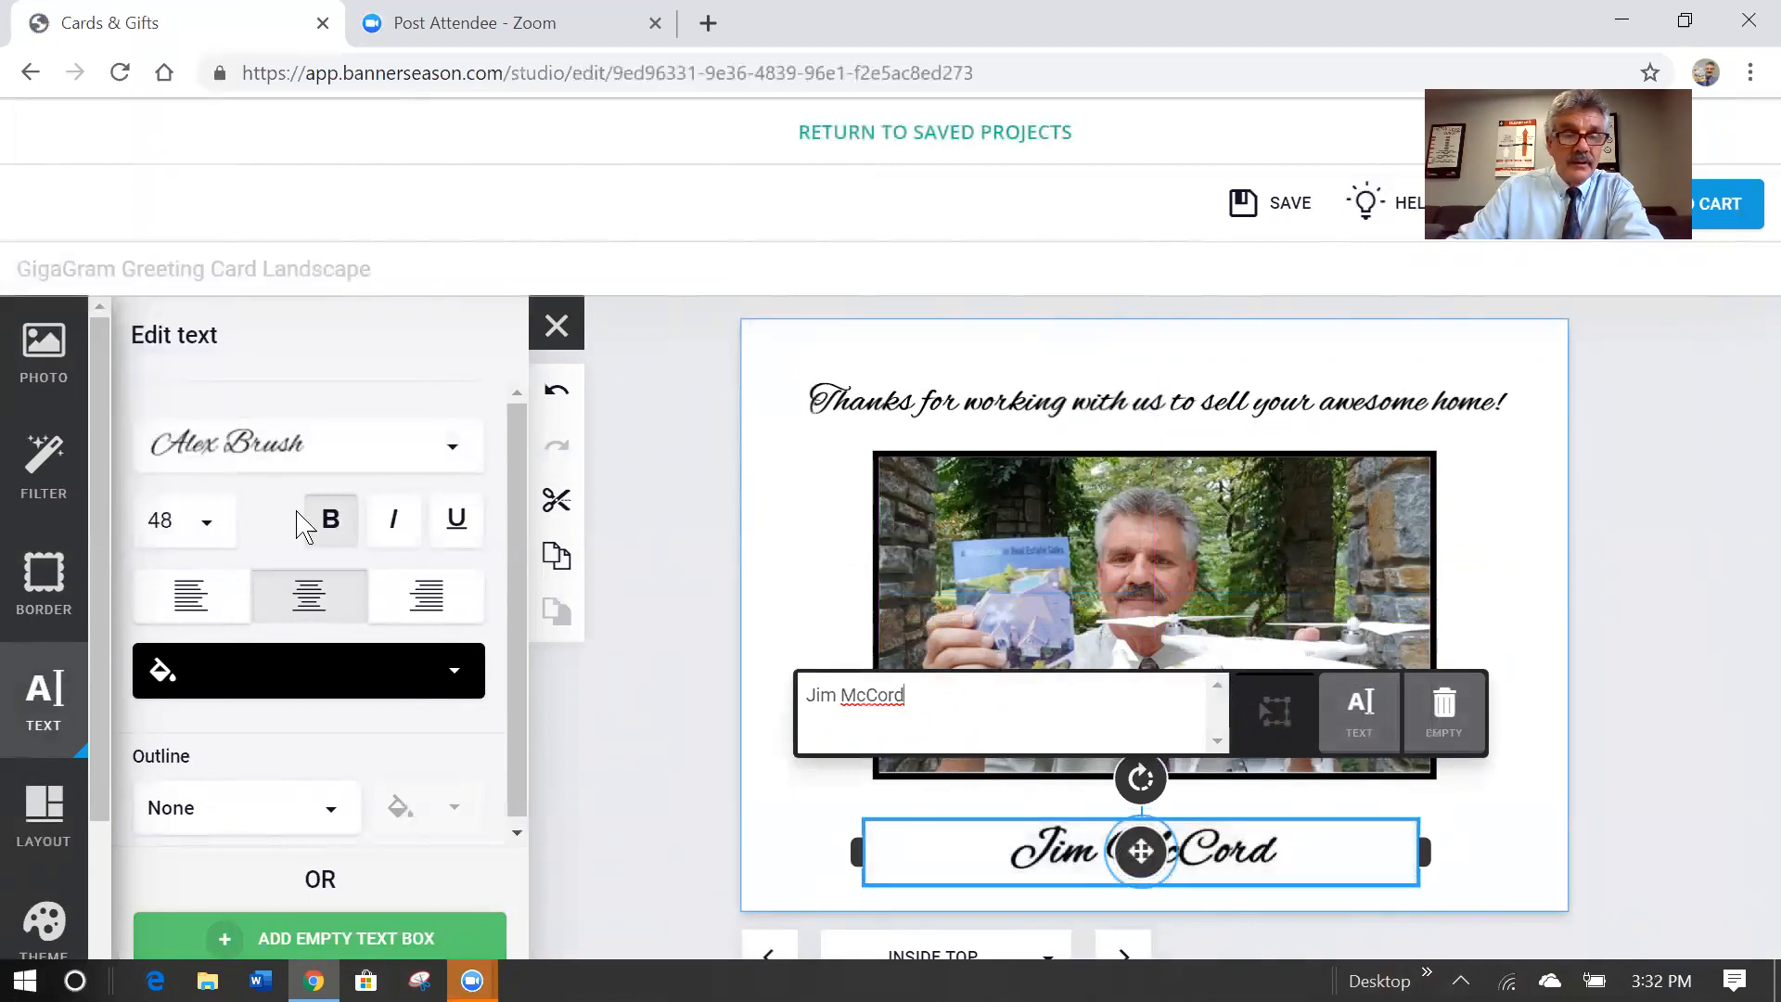
left_click(460, 676)
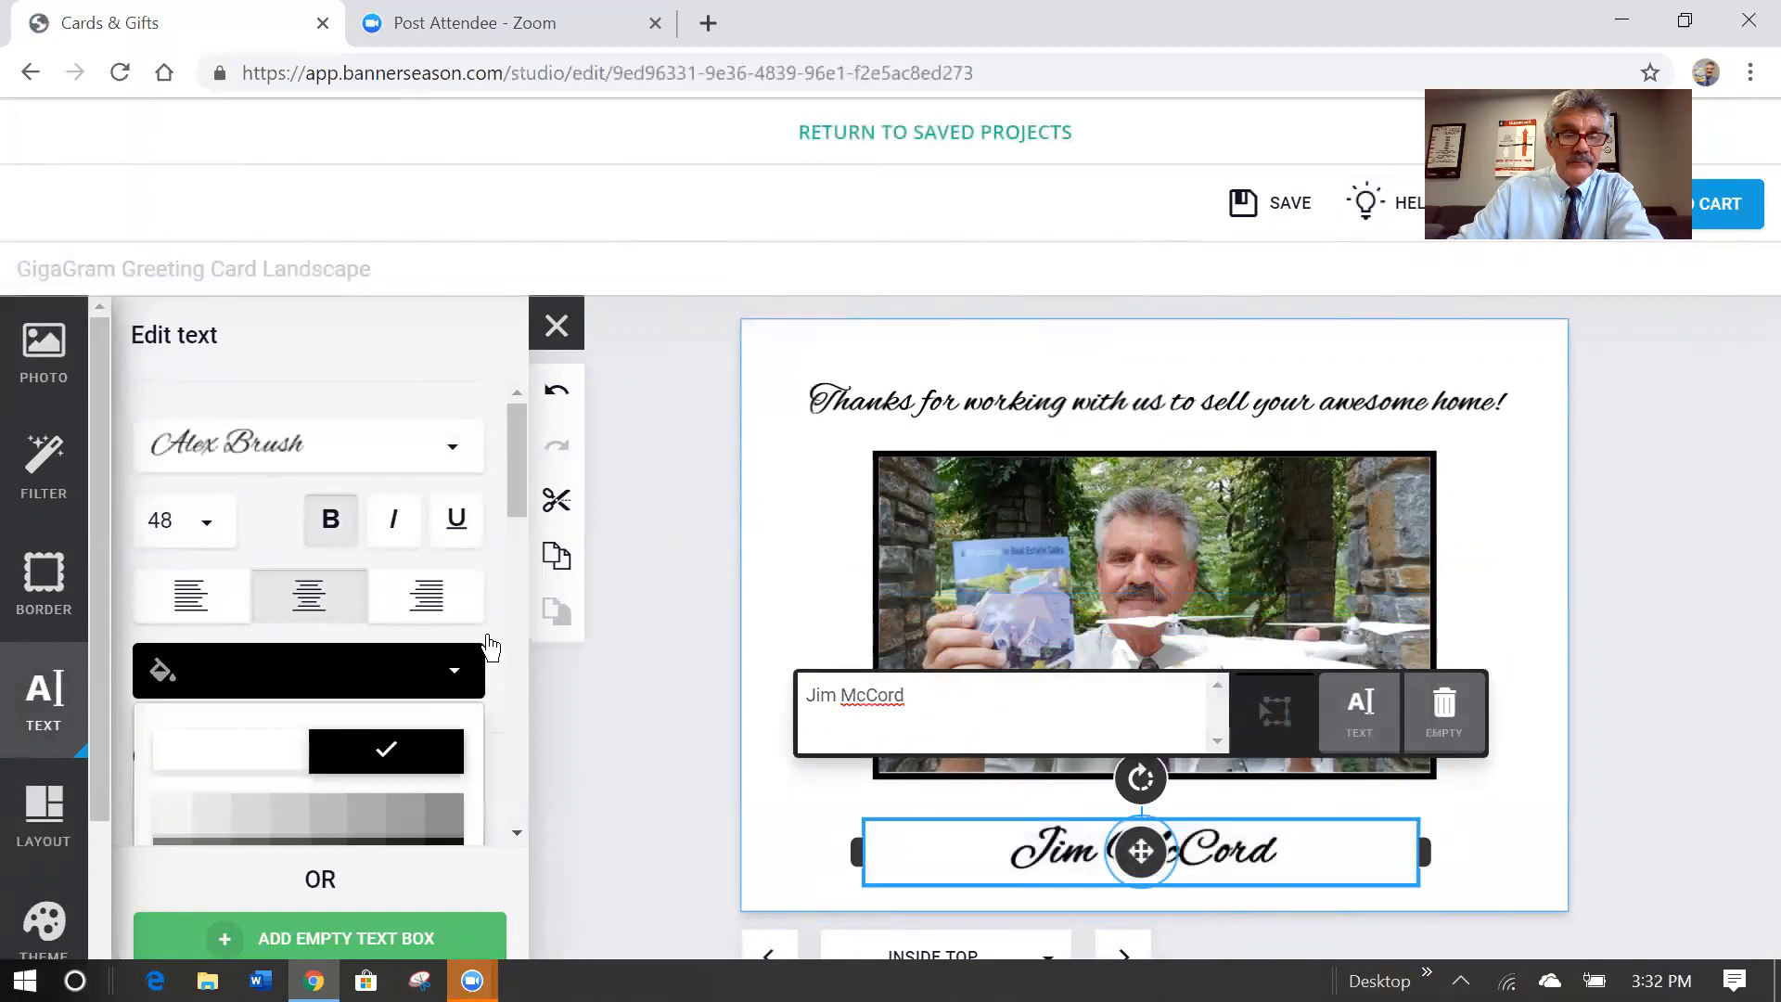
left_click_drag(522, 474, 527, 640)
left_click(417, 756)
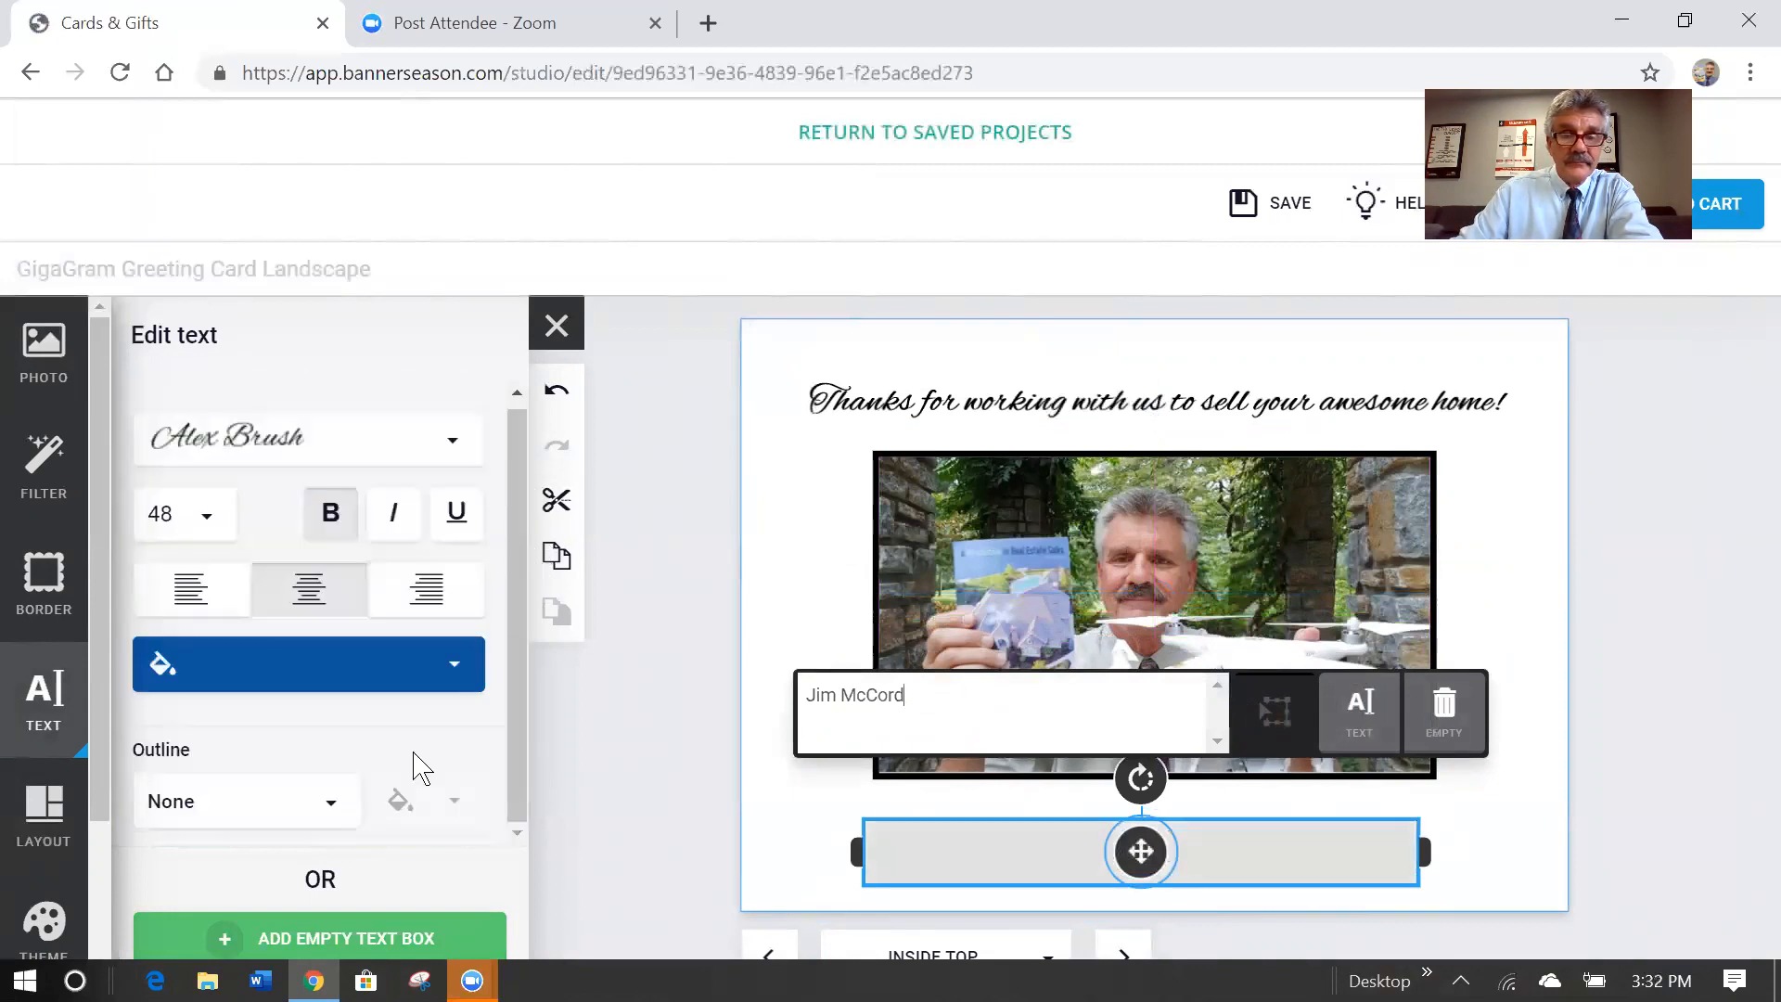
left_click(660, 538)
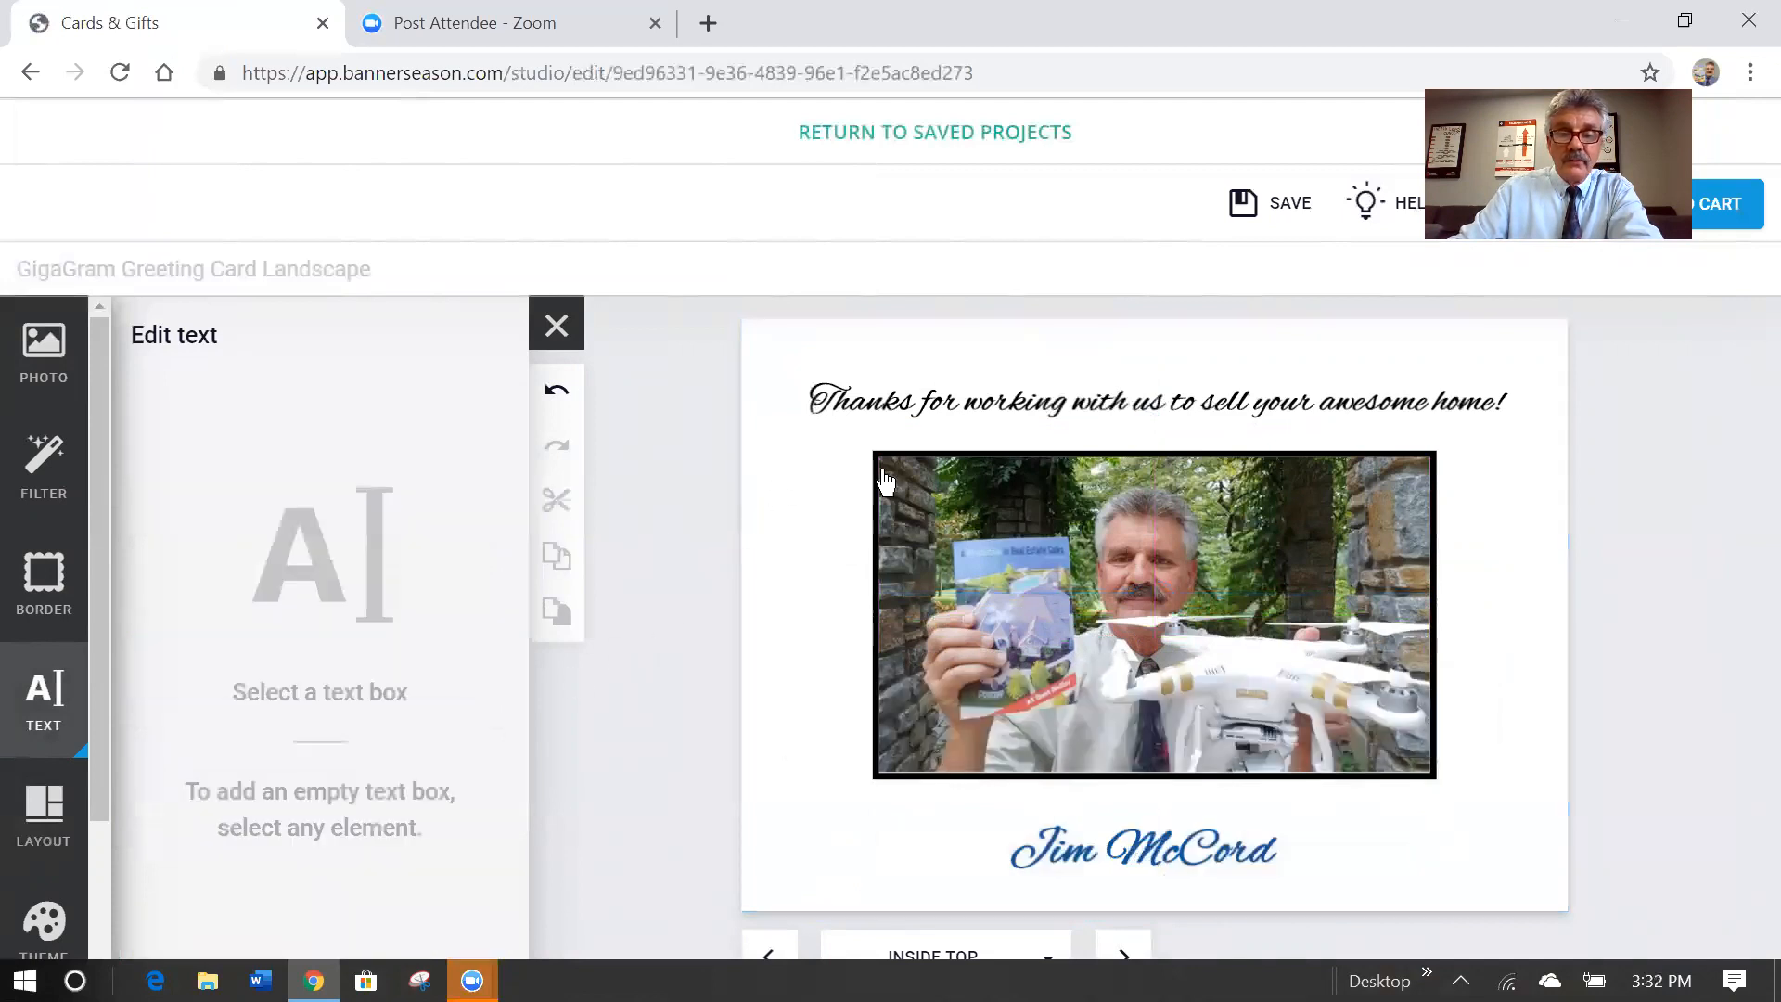
Change the thanks heading's text colour to blue.
left_click(1094, 411)
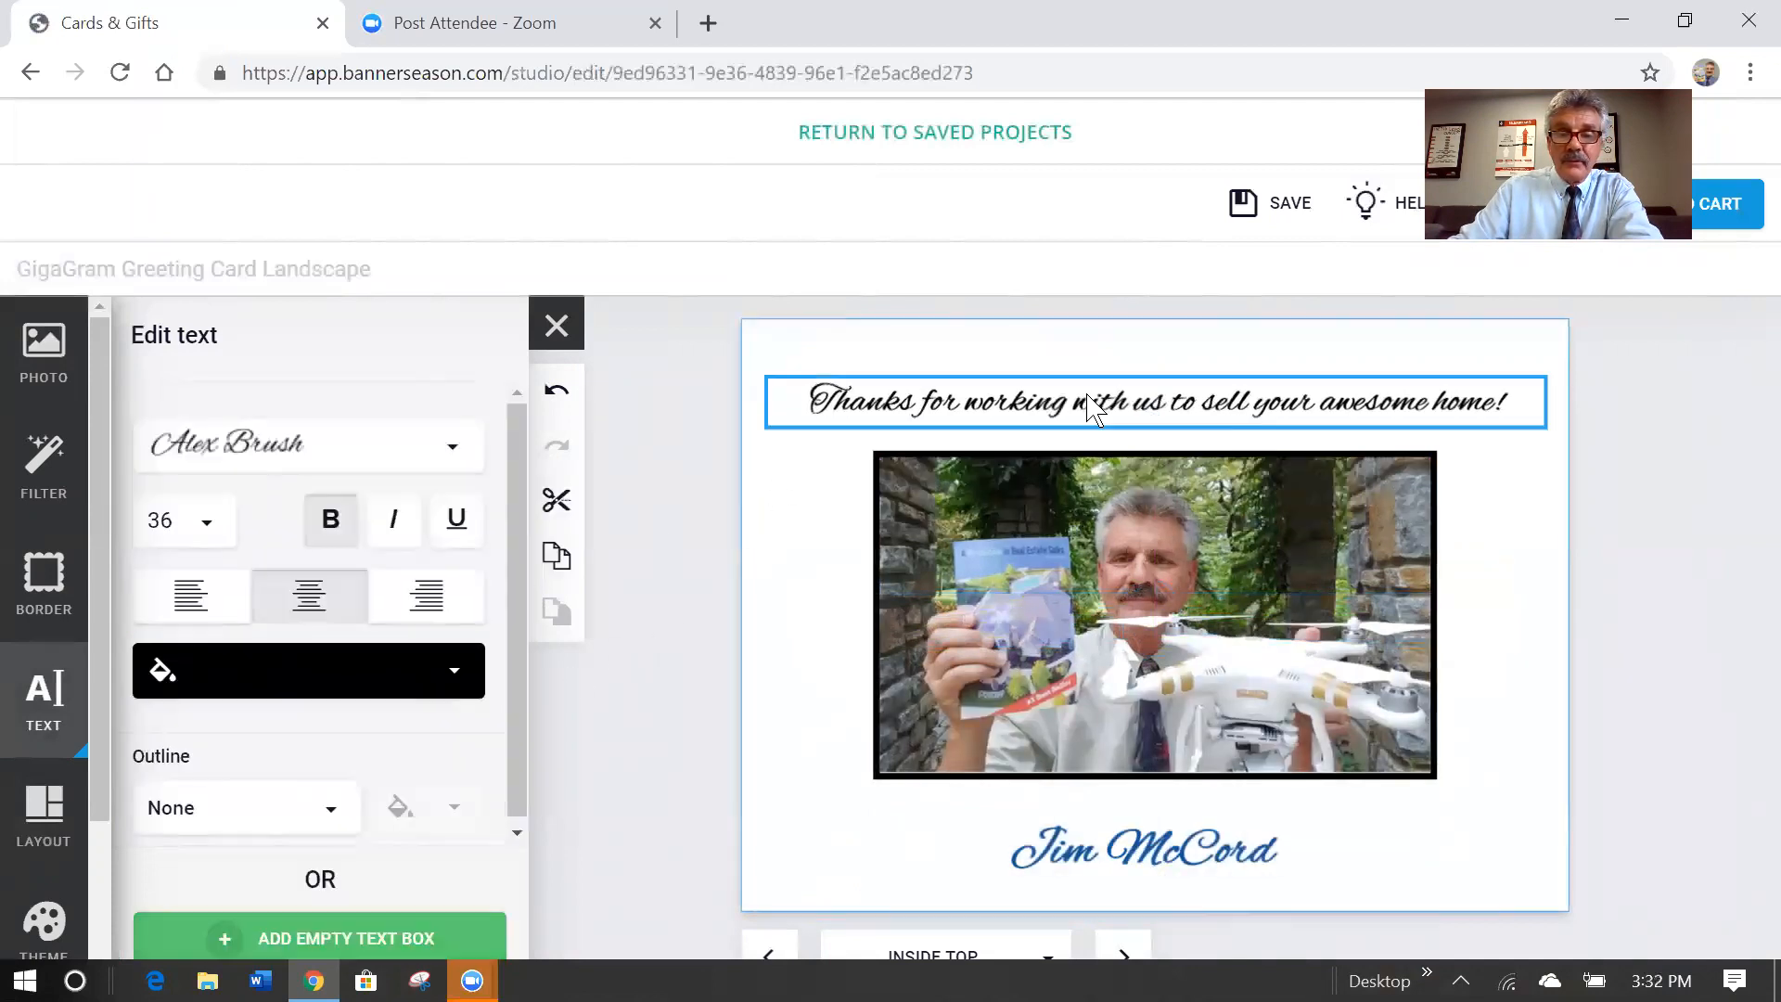
left_click(454, 678)
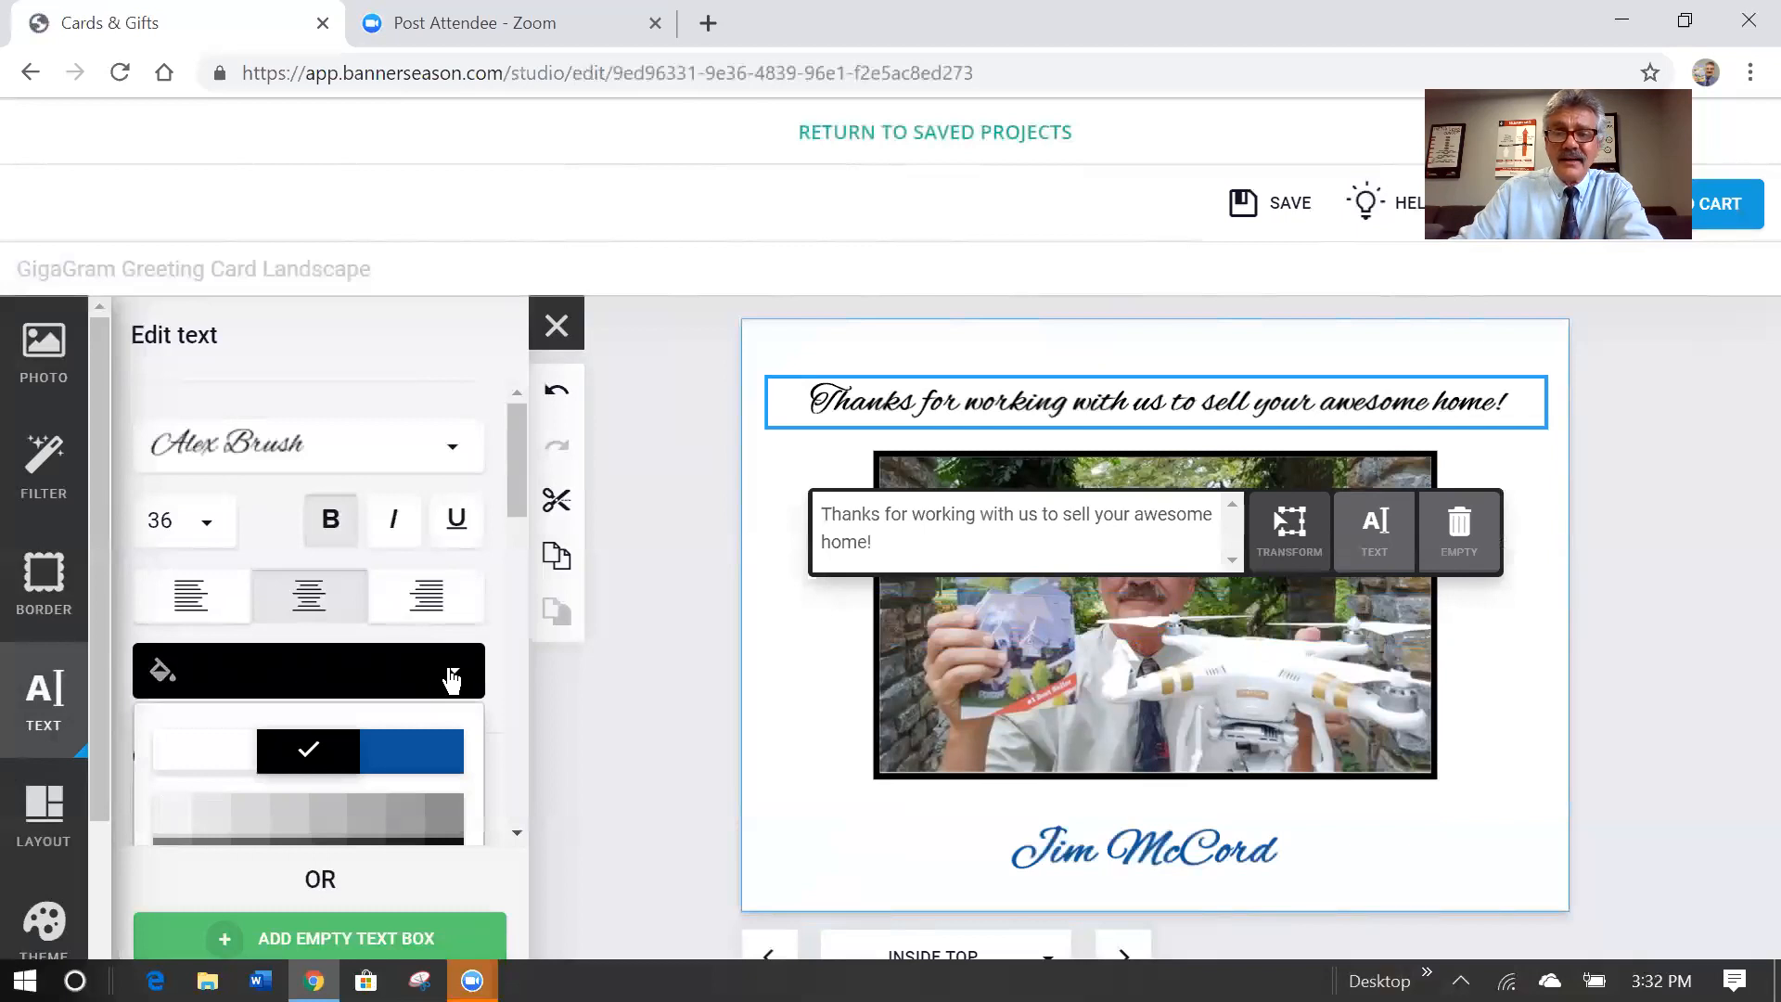
left_click(433, 757)
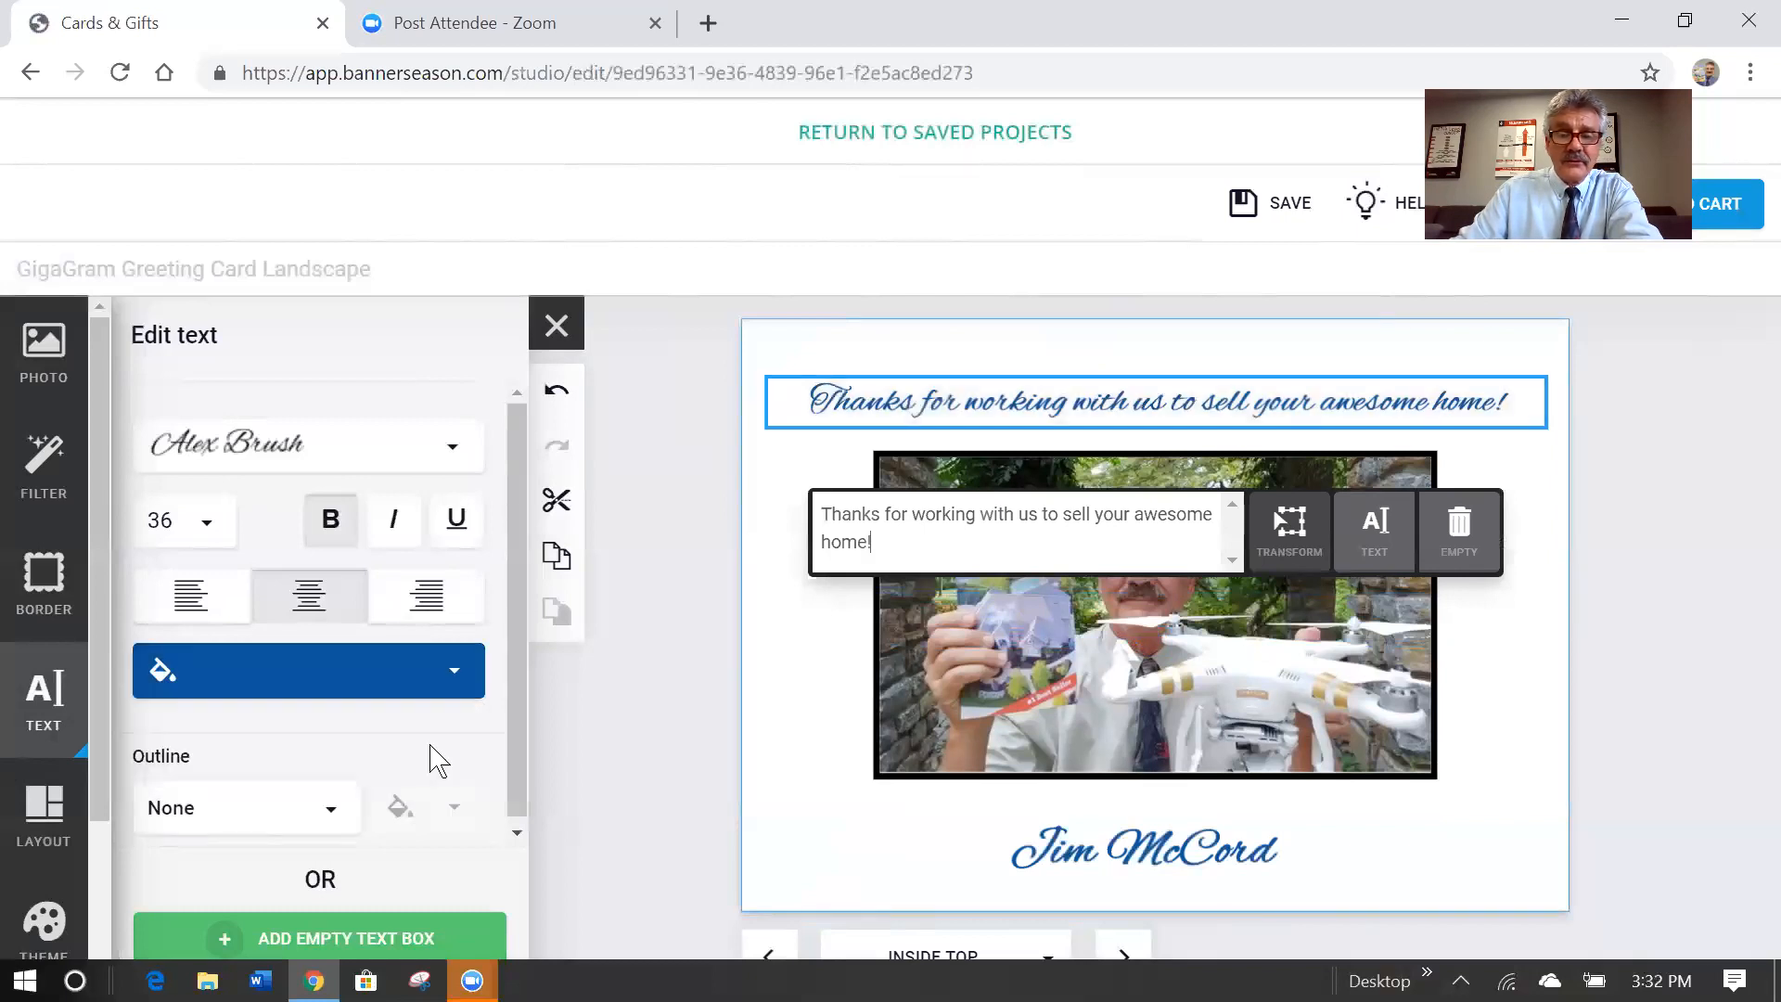
left_click(686, 518)
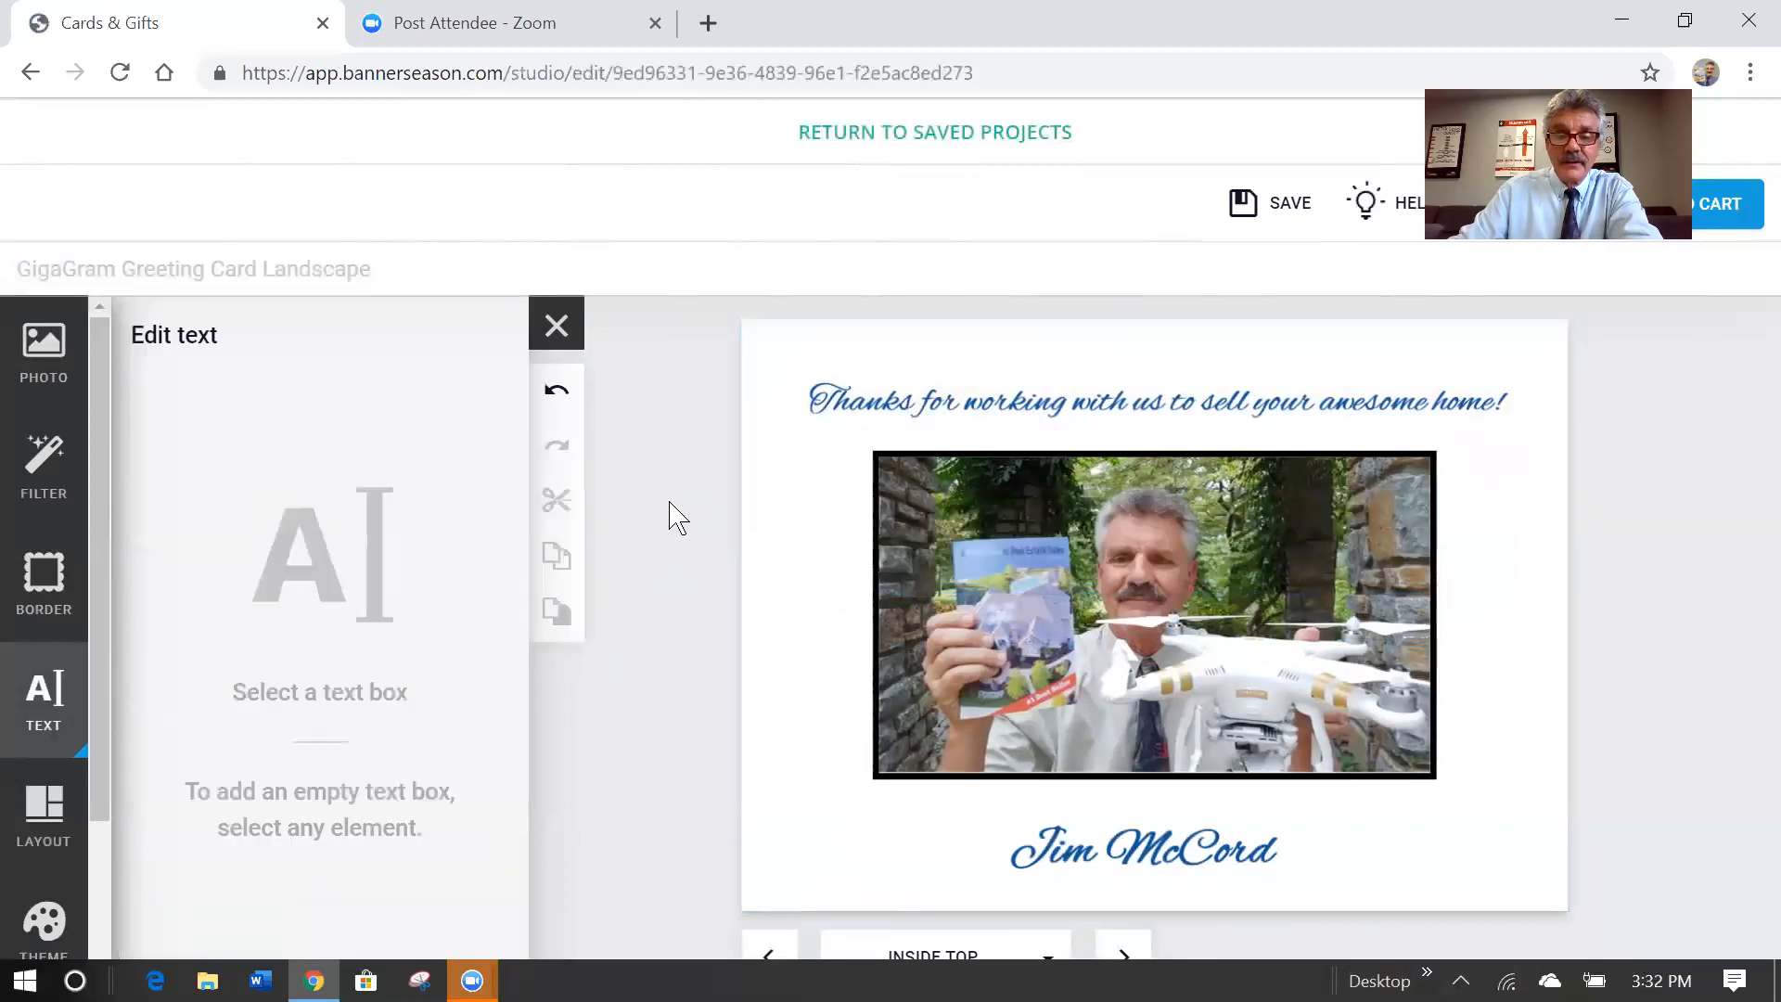
Place the aerial house photo full-page on the Inside Bottom page.
left_click(772, 955)
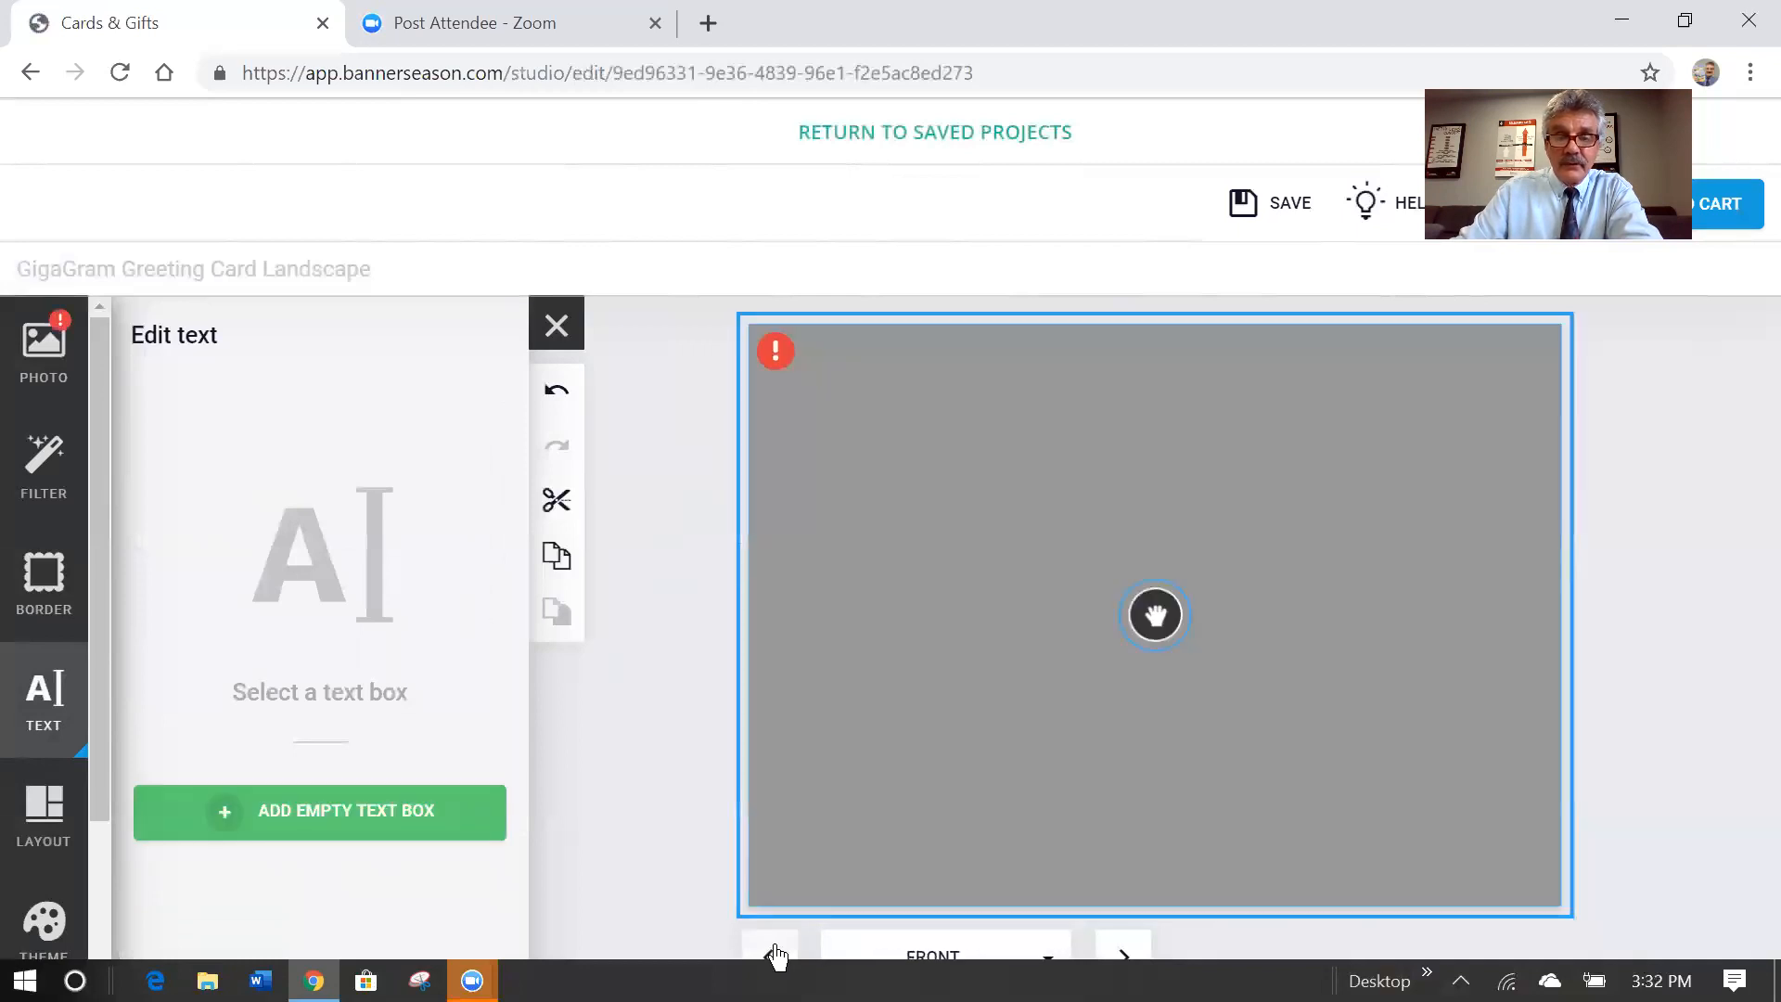
left_click(1118, 955)
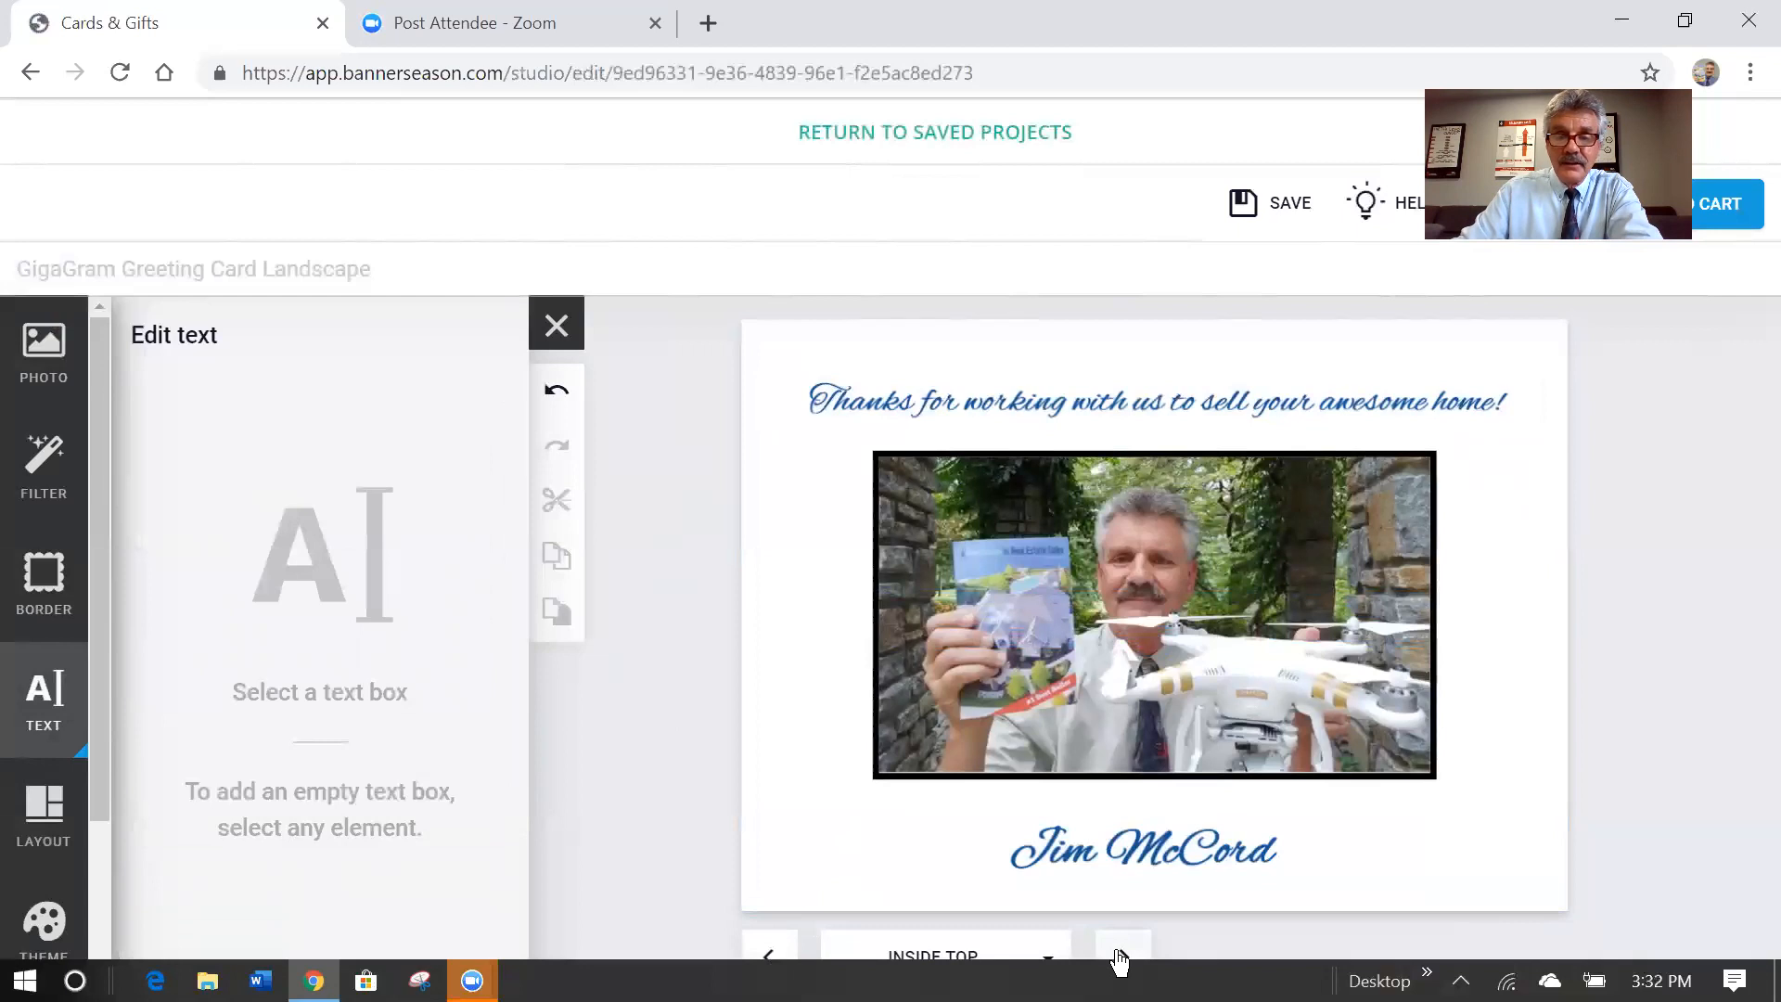
left_click(1119, 956)
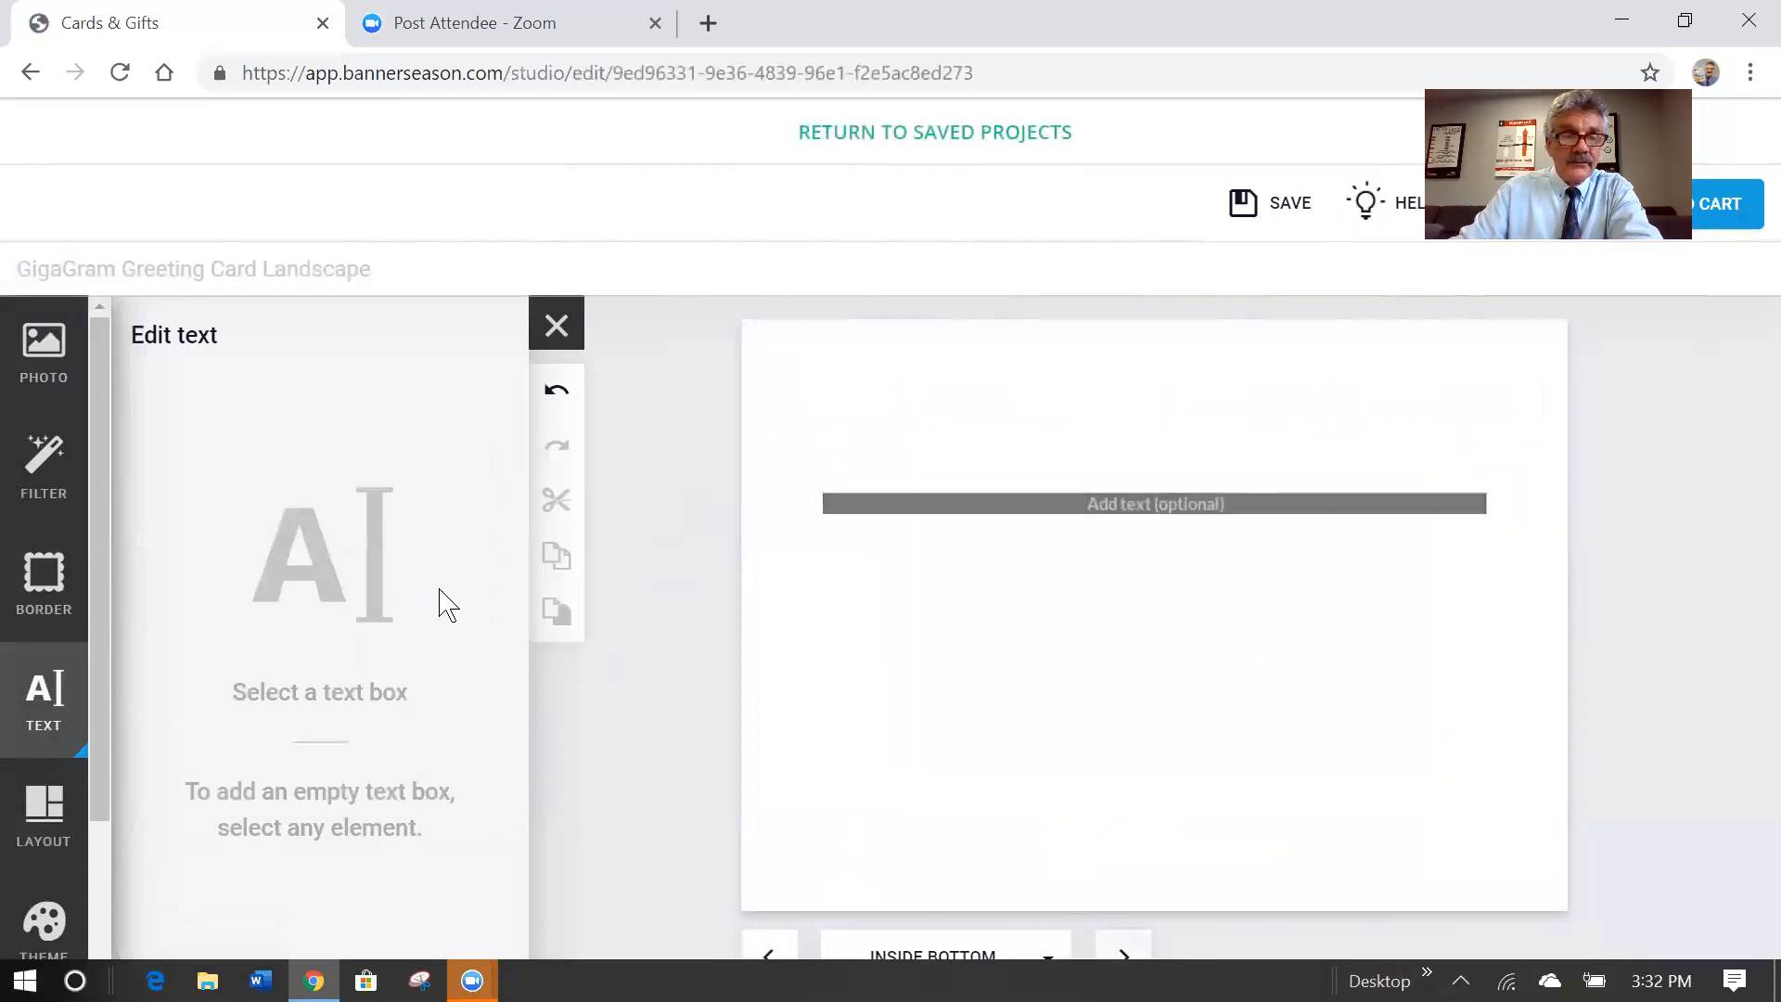
left_click(44, 362)
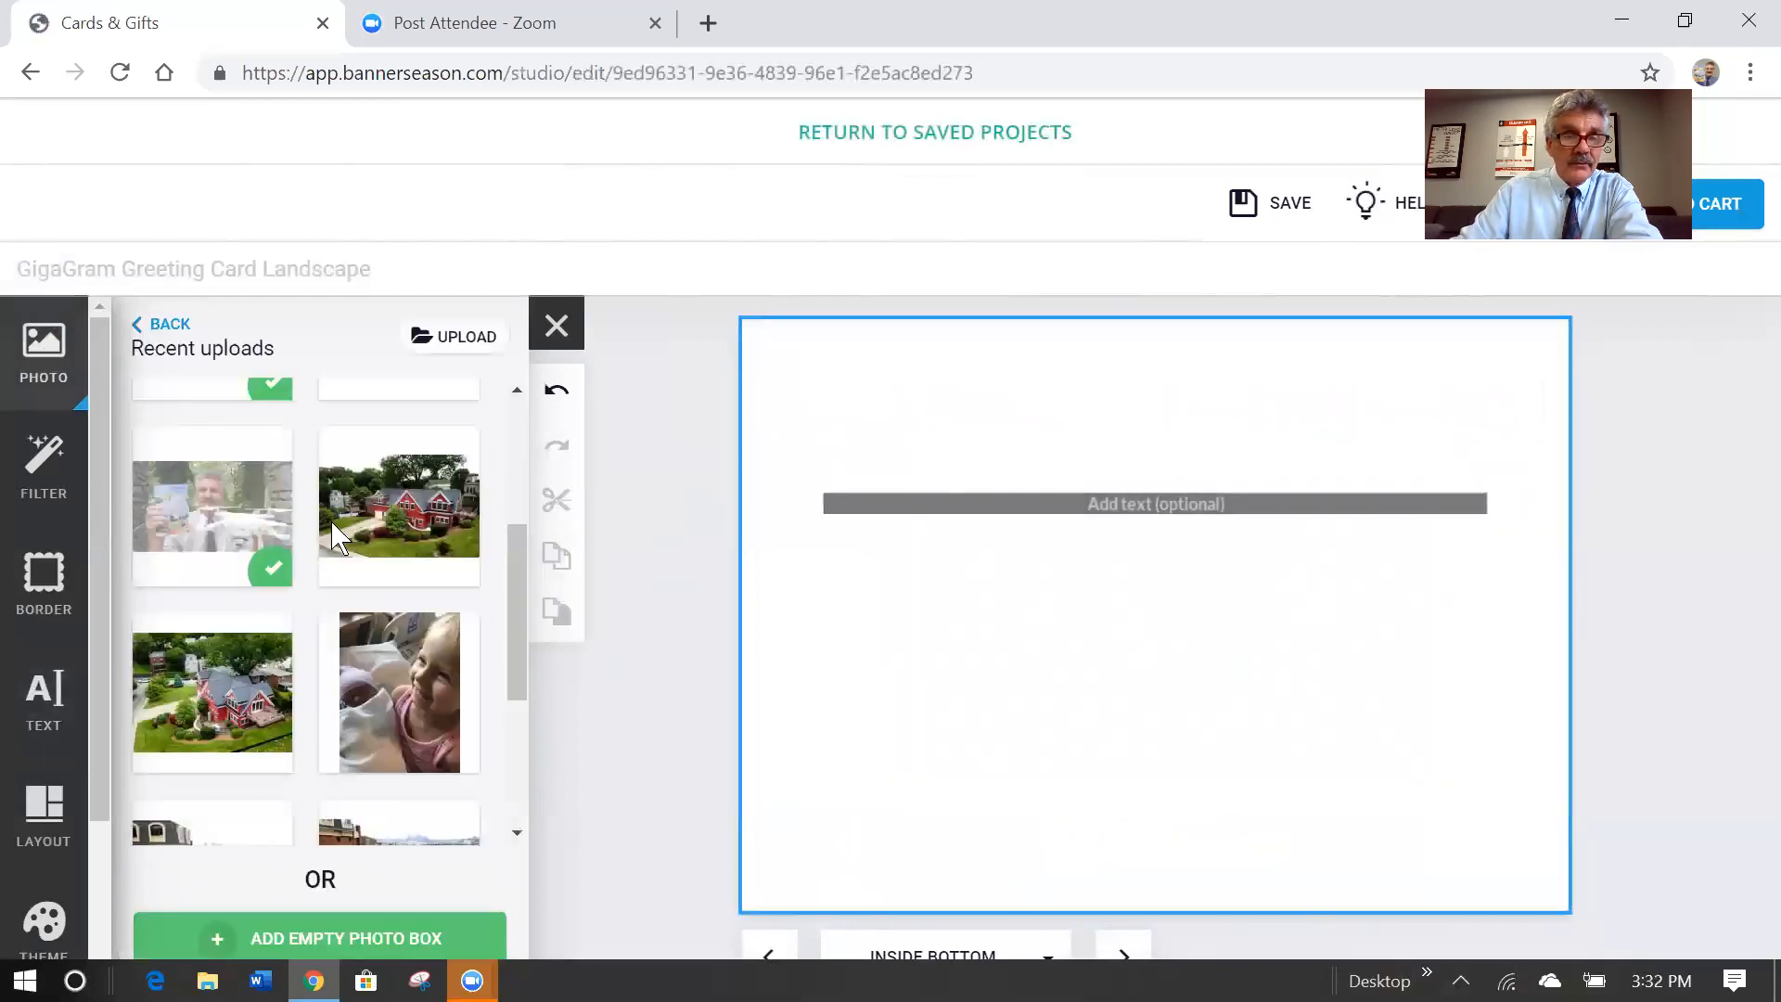
left_click_drag(206, 700, 1153, 616)
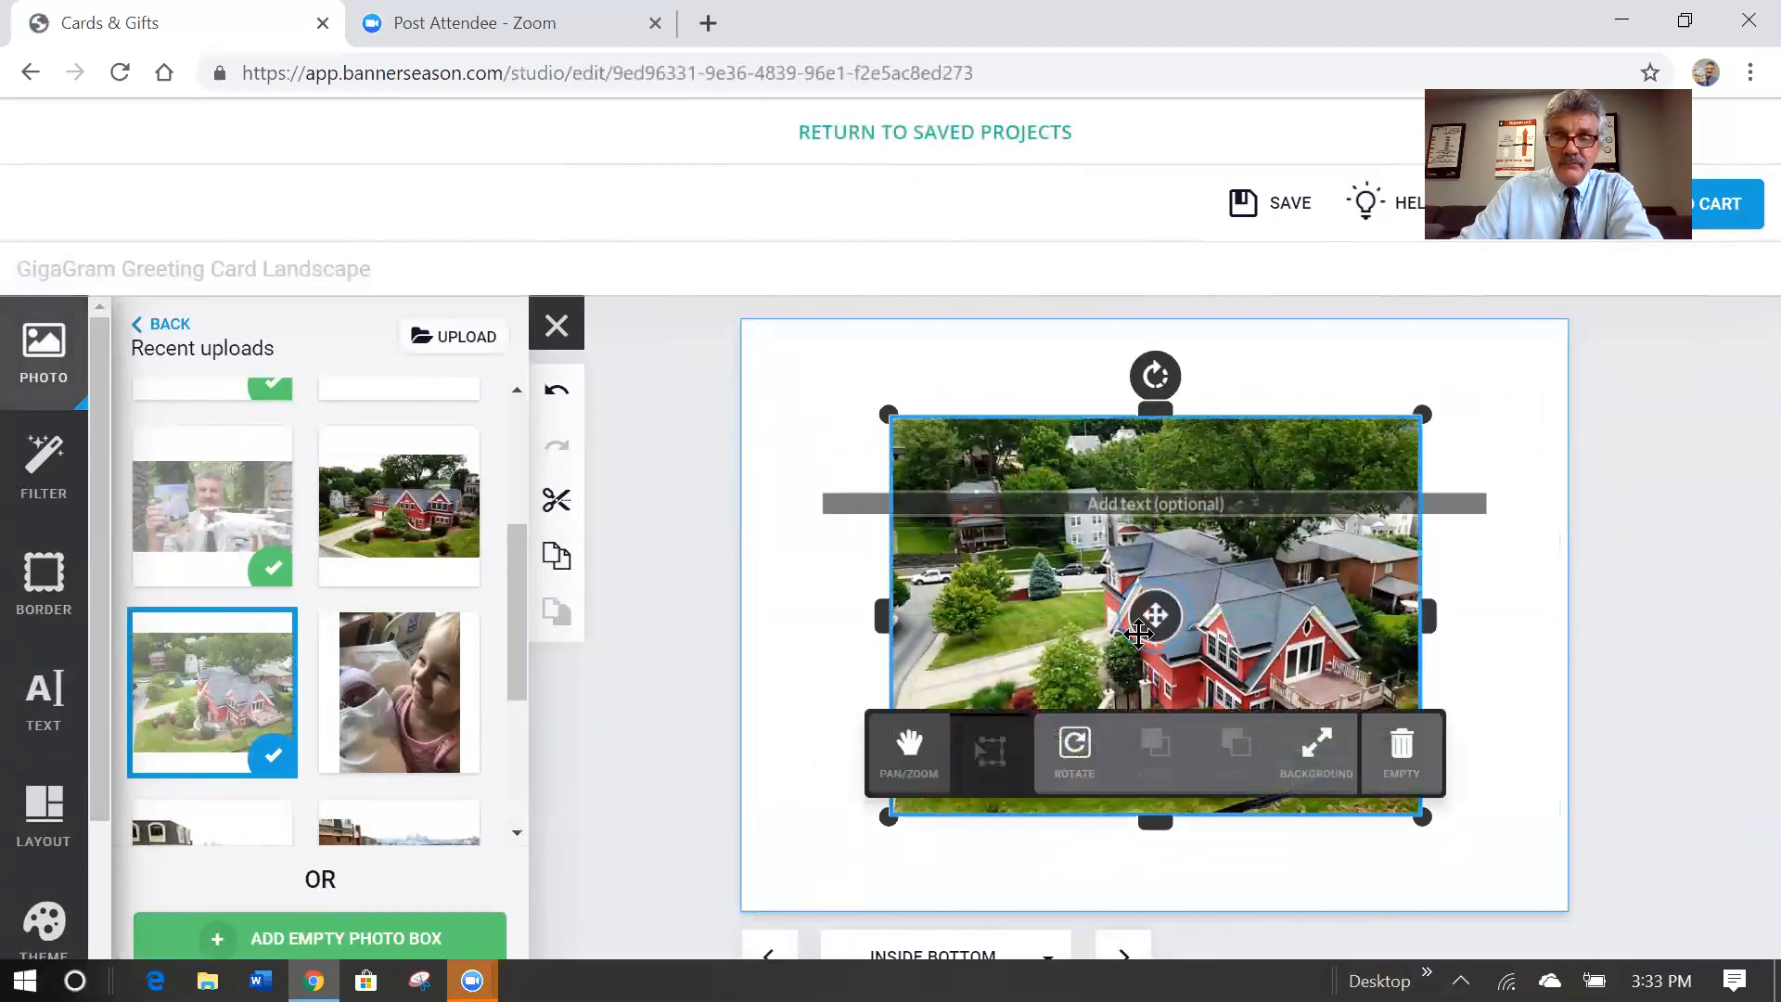
left_click(1319, 751)
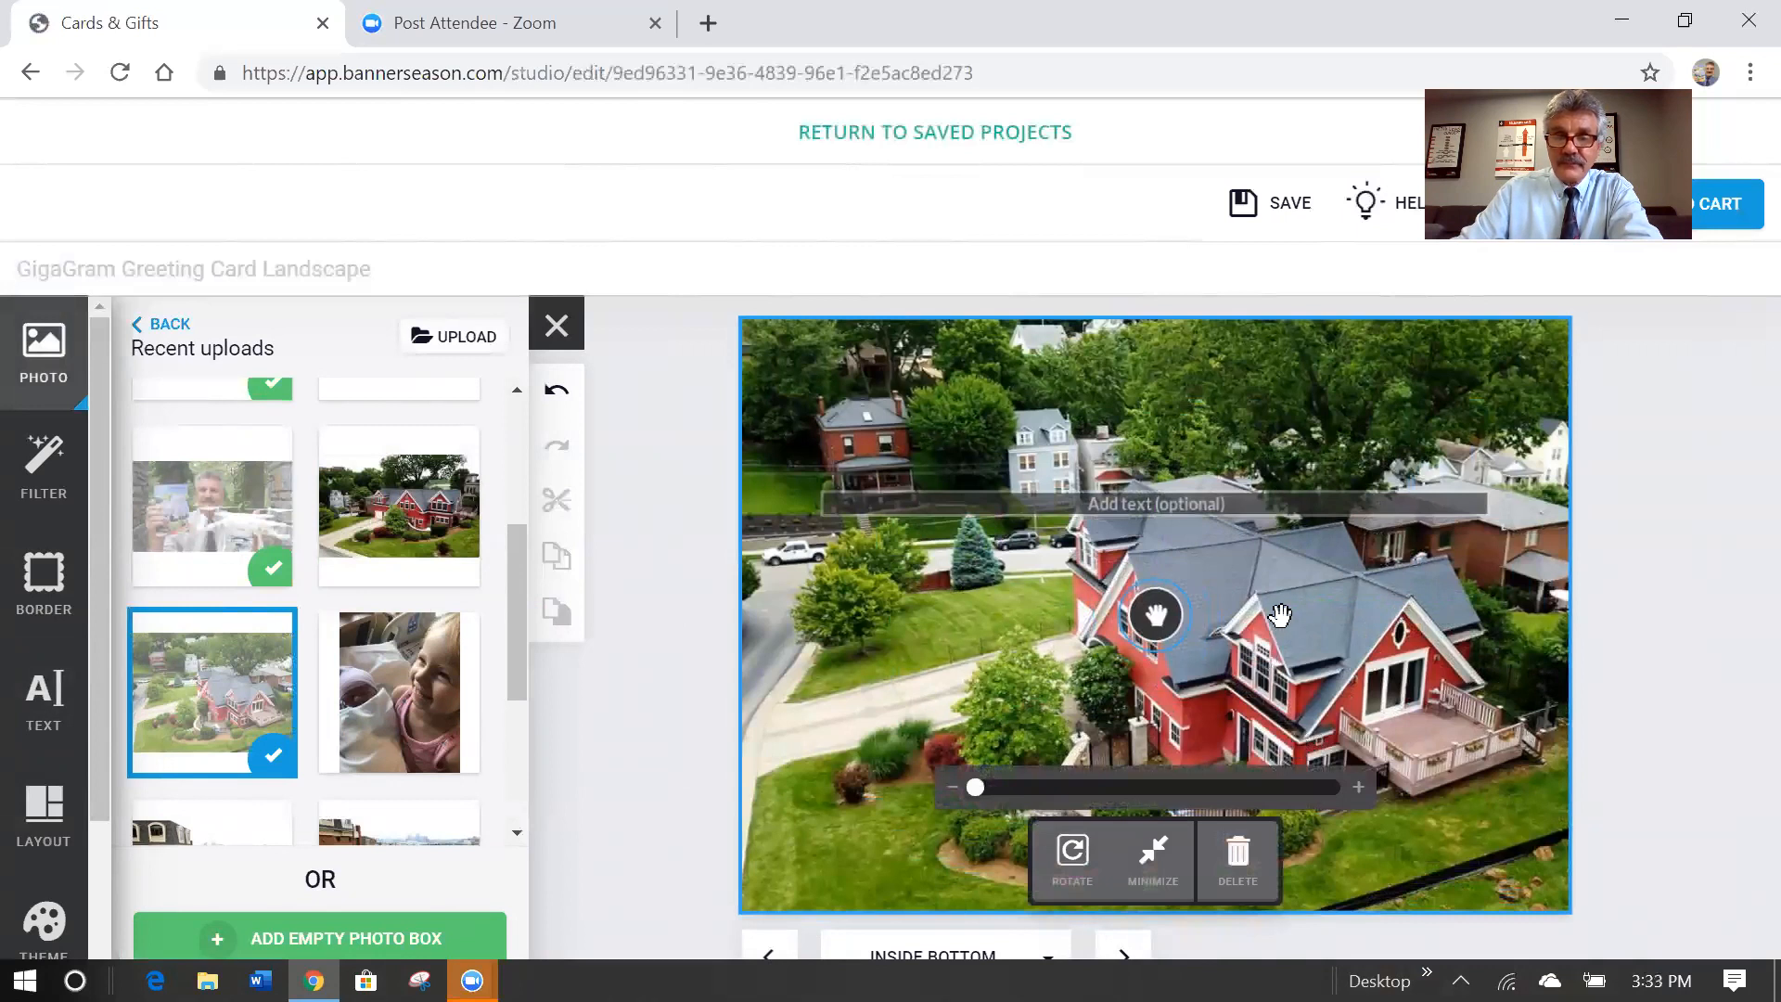
Minimize the house photo into a smaller box, resize it and centre it on the page.
left_click(1630, 571)
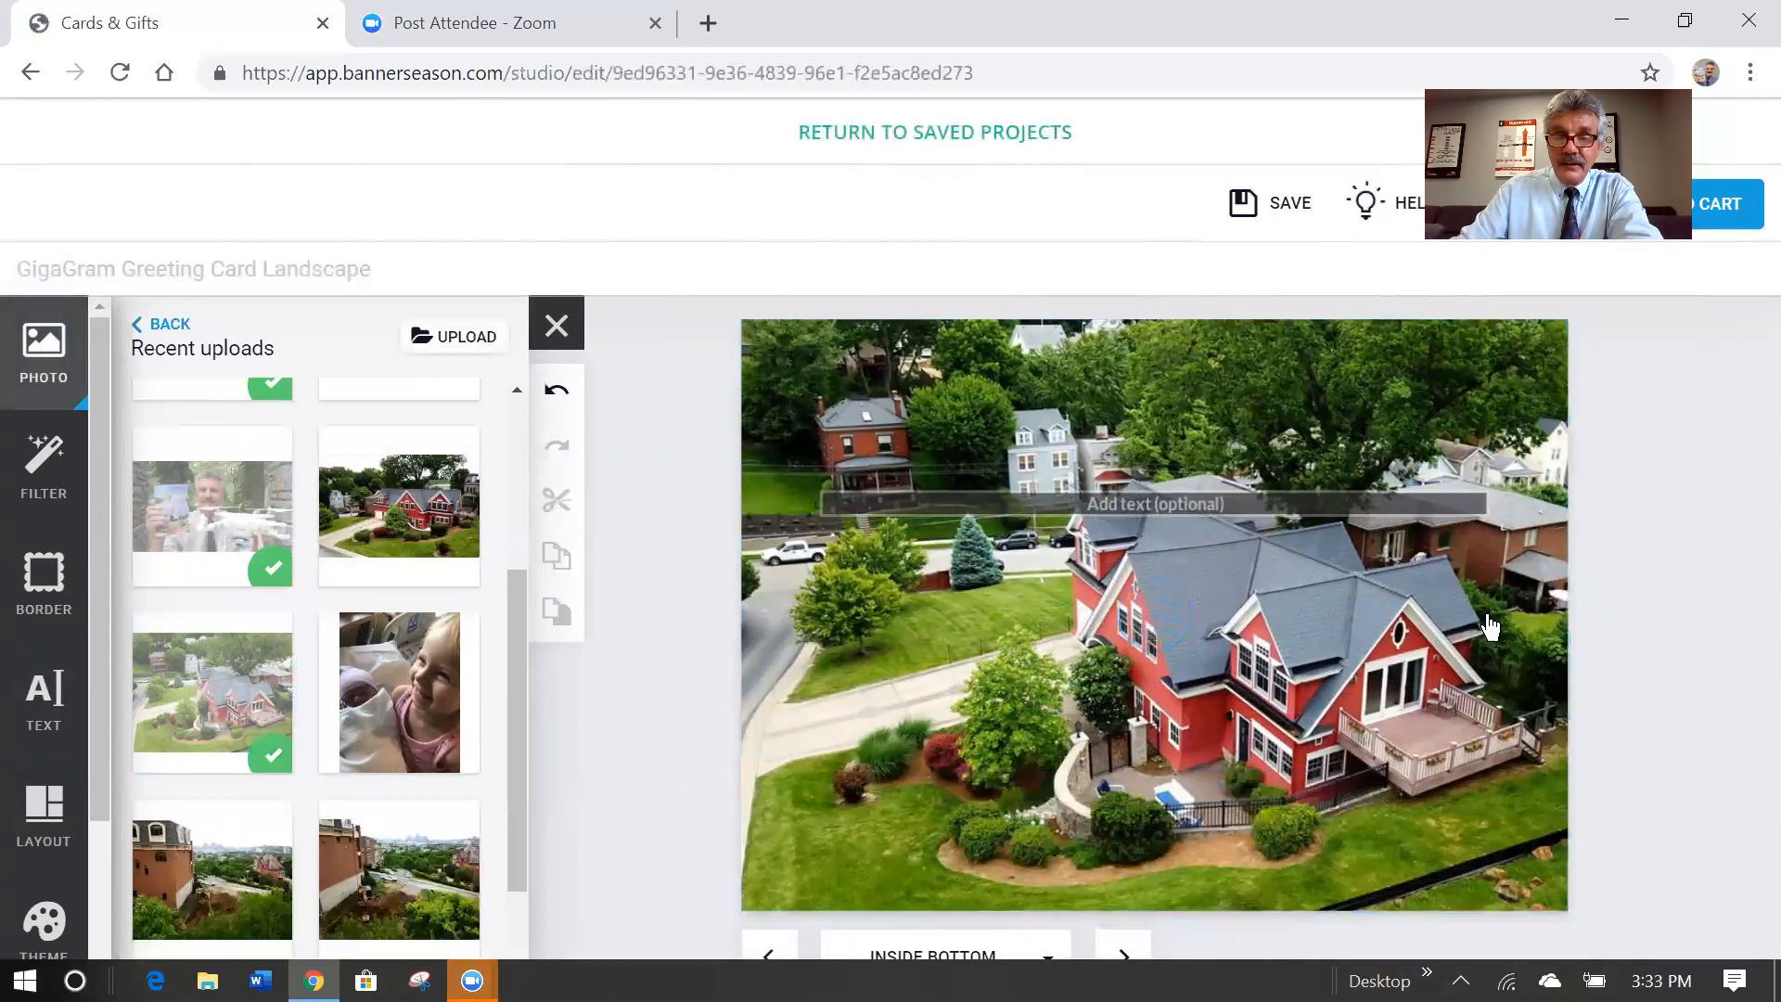
left_click(1232, 645)
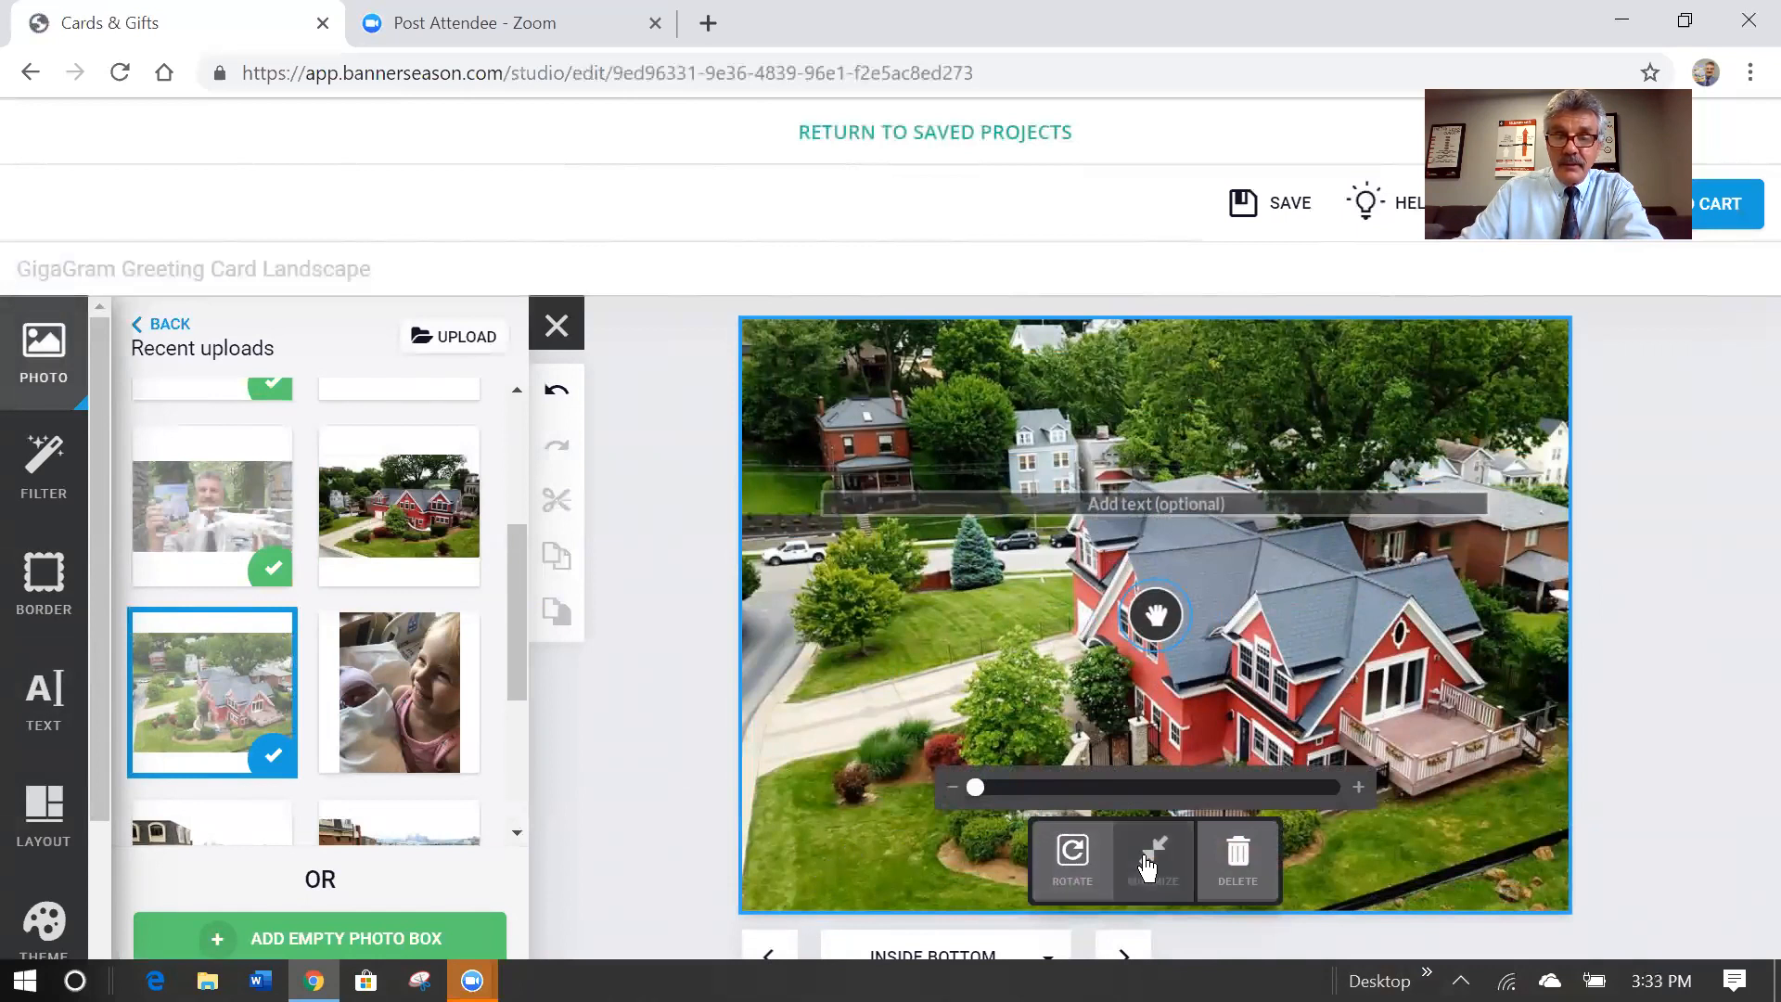
left_click(1147, 866)
left_click_drag(894, 814, 863, 838)
mouse_move(1142, 625)
left_mouse_down()
mouse_move(1168, 607)
mouse_move(1155, 614)
left_mouse_up()
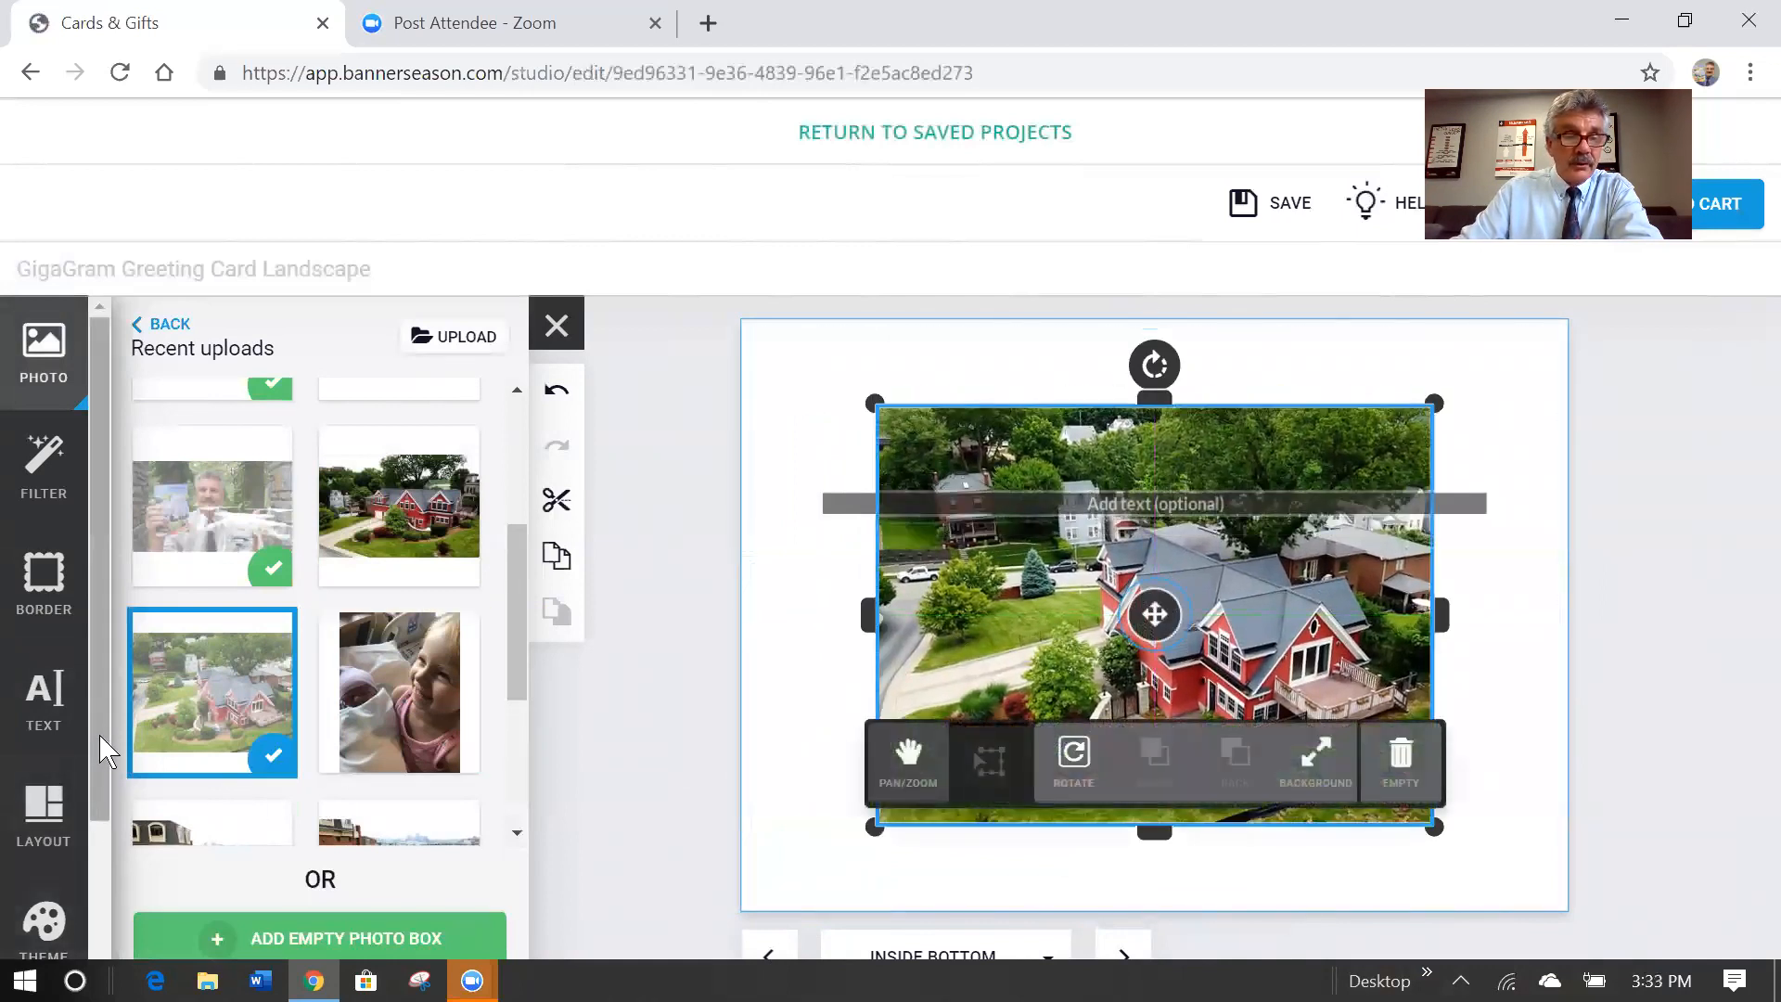
scroll(100, 761, "down", 2)
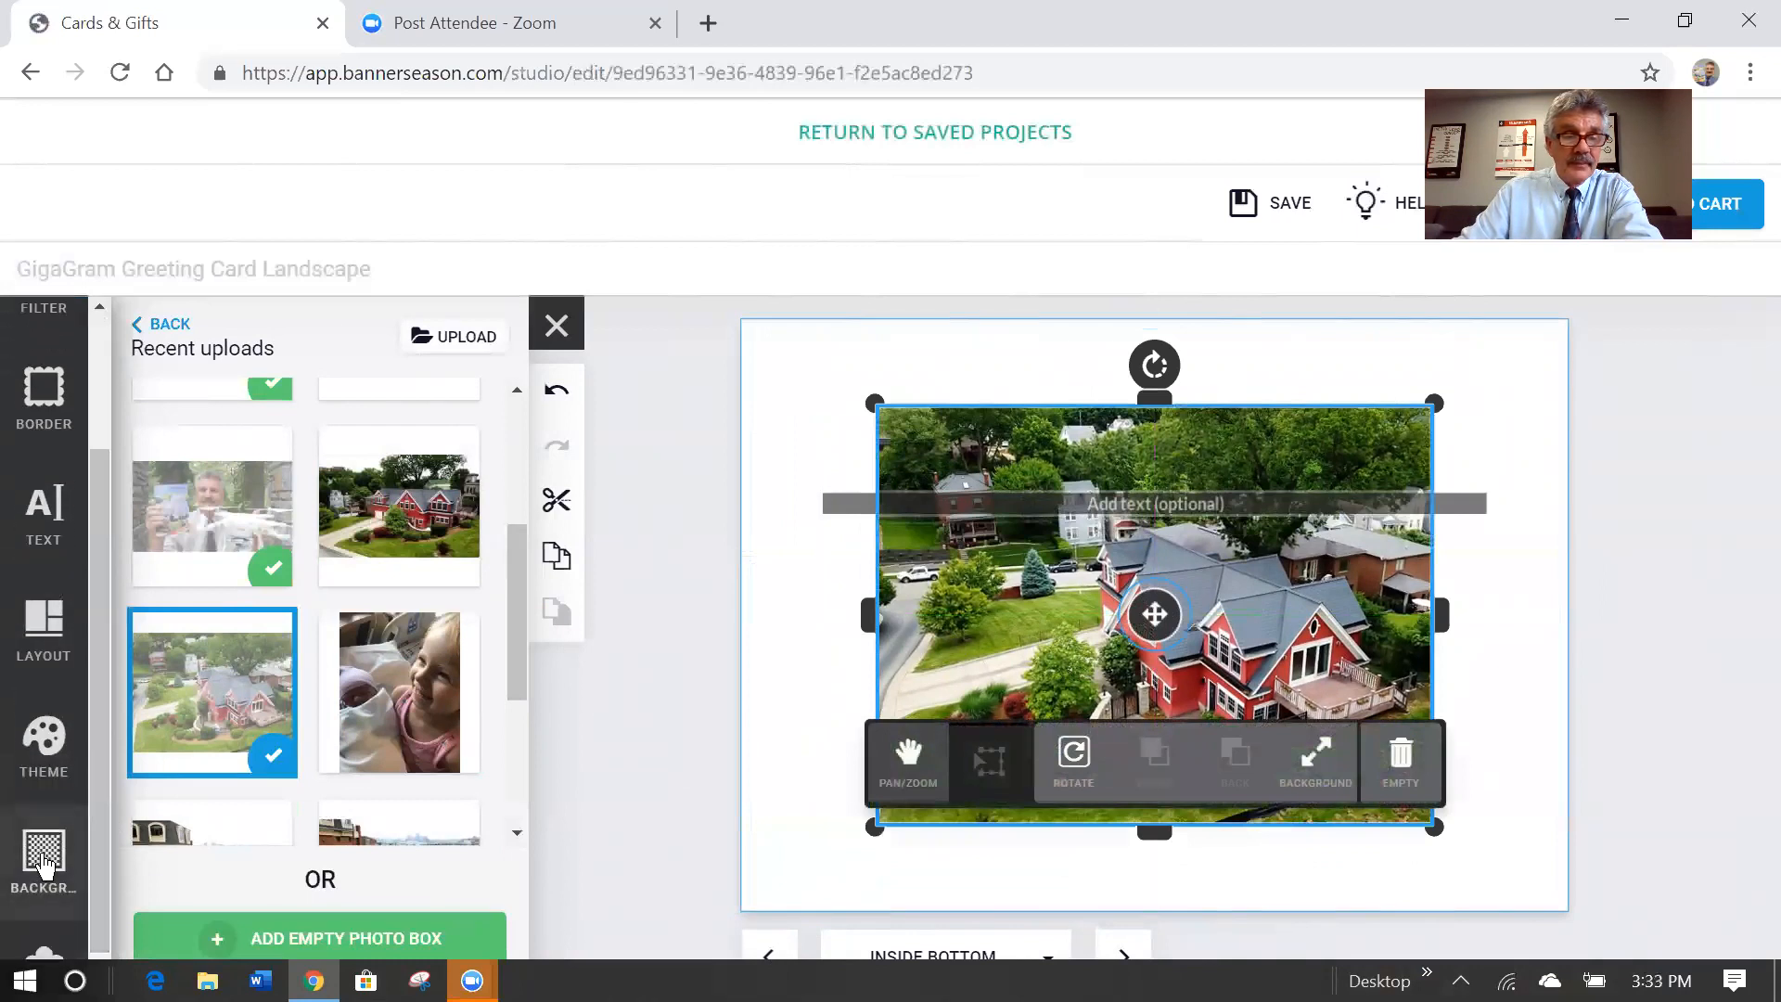
Set the Inside Bottom page background to black from the Project Colors palette.
left_click(43, 860)
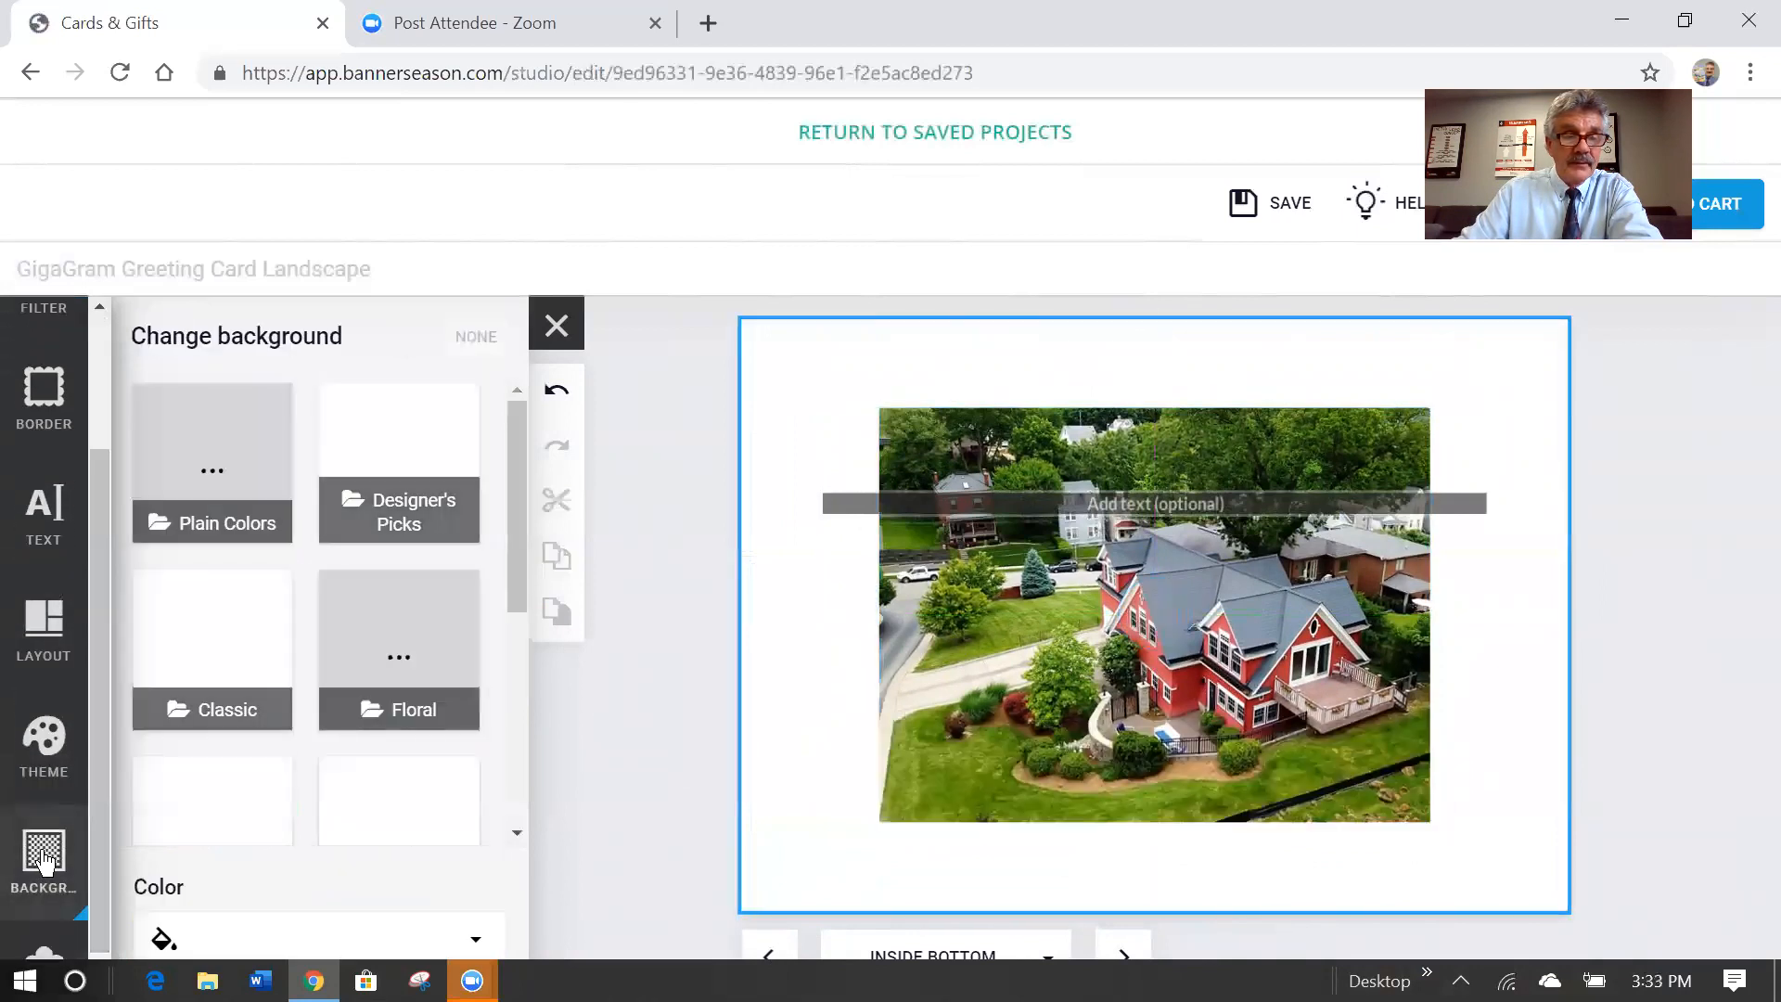
left_click(250, 491)
left_click(256, 479)
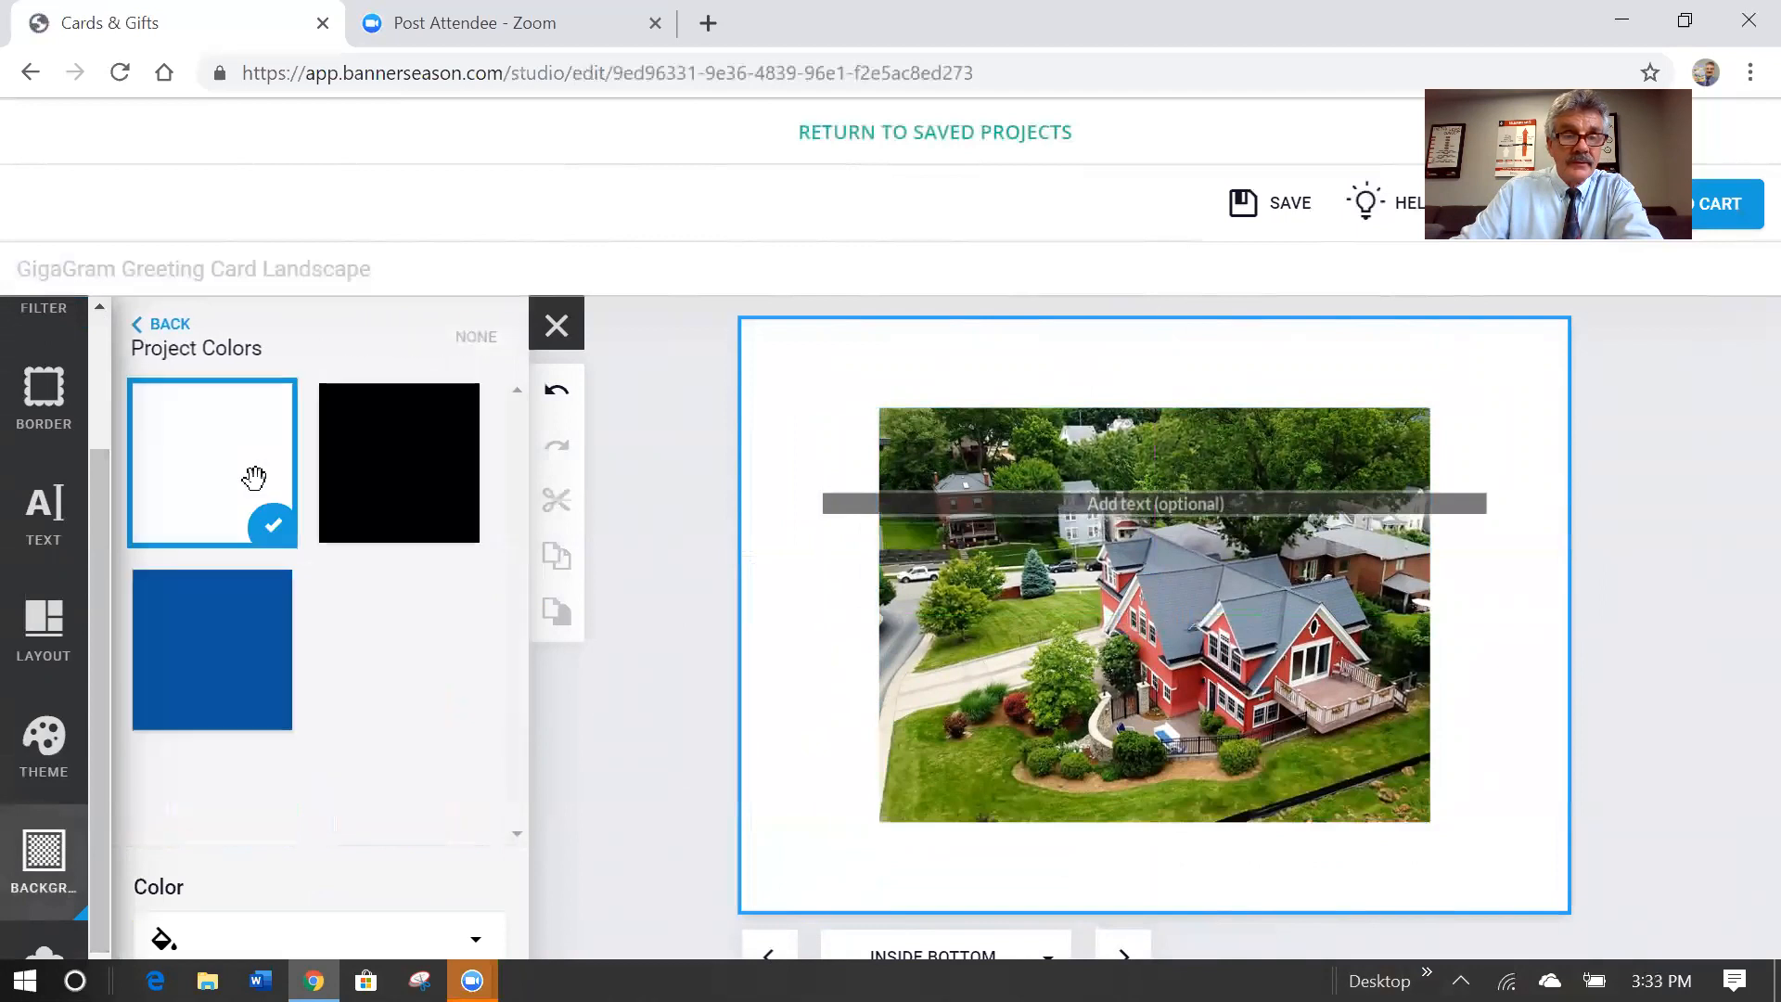
left_click(246, 669)
left_click(405, 490)
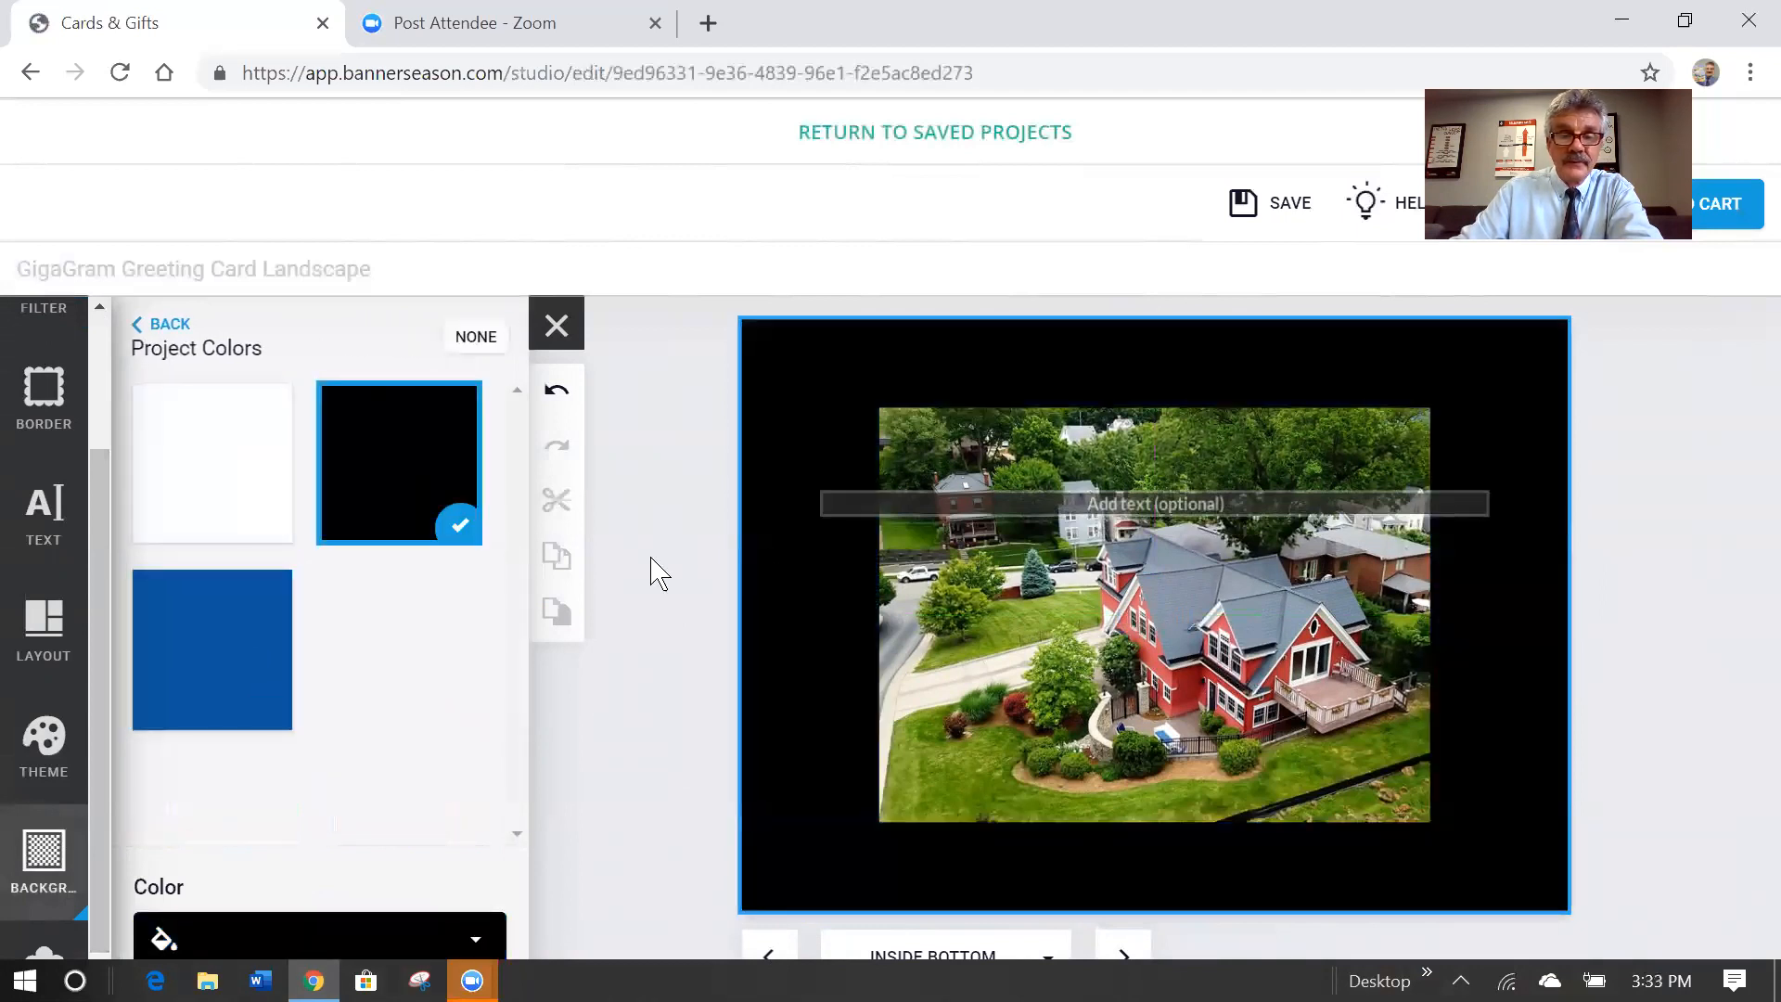
left_click(677, 546)
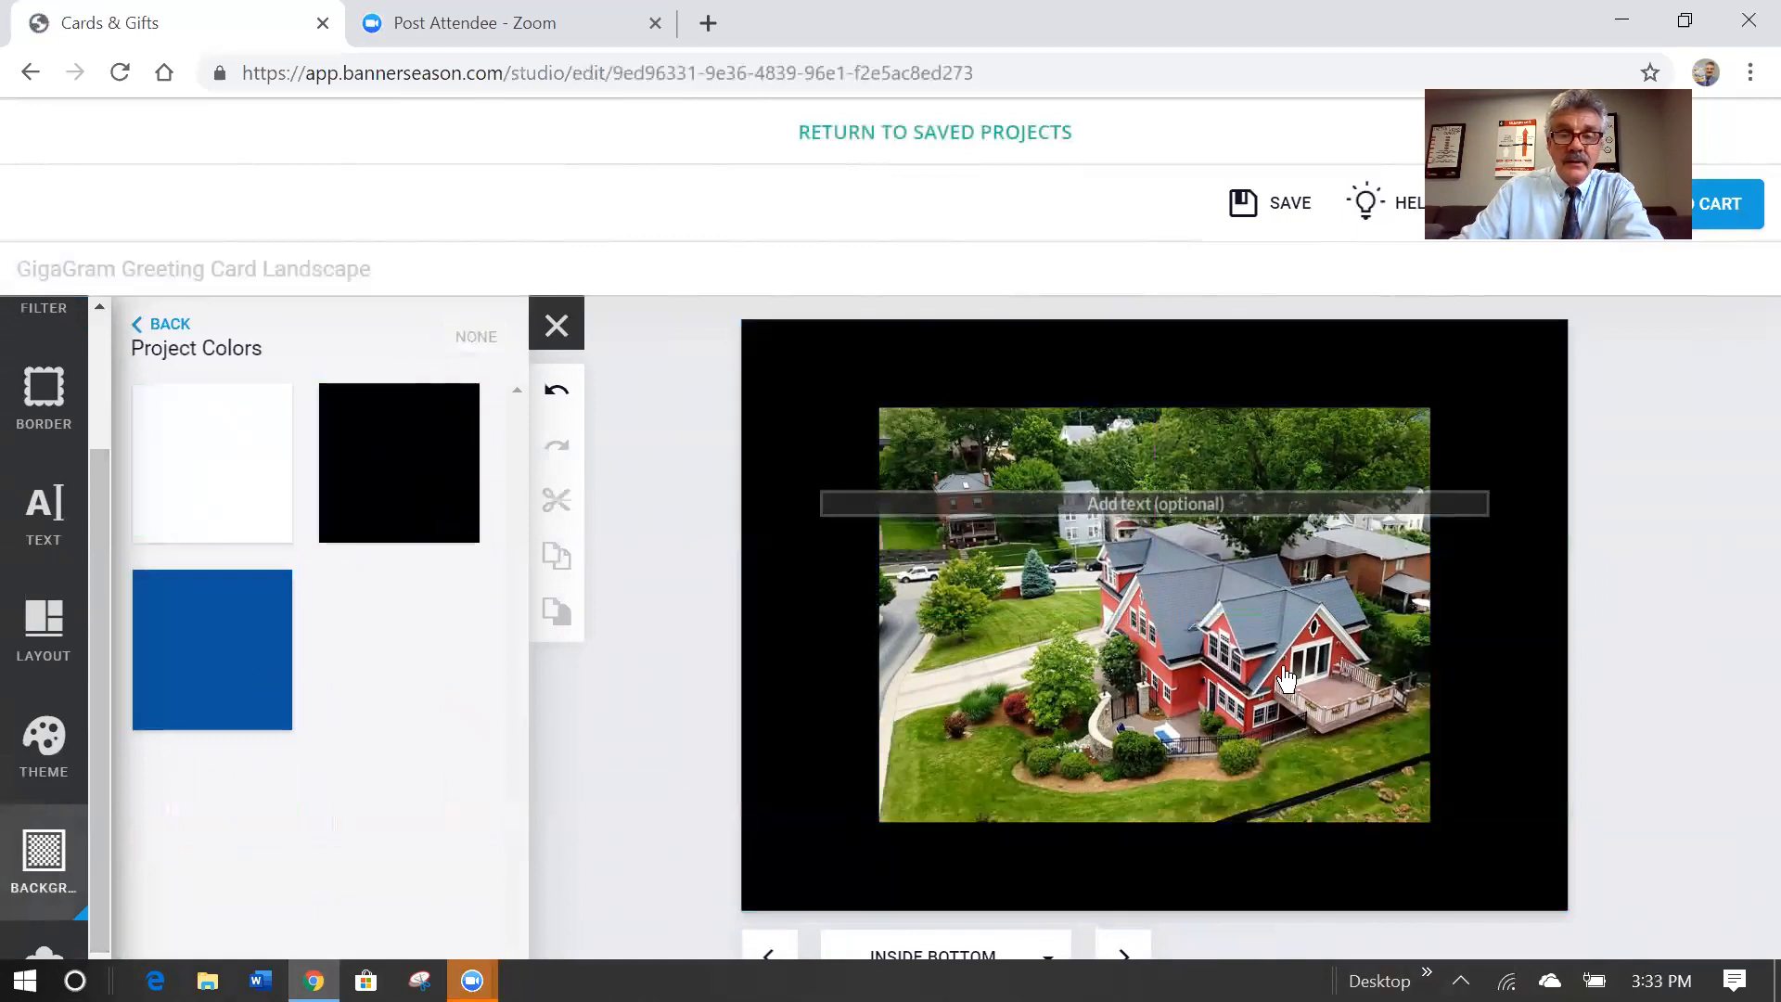
Give the house photo a white border and delete the empty text box.
left_click(1185, 638)
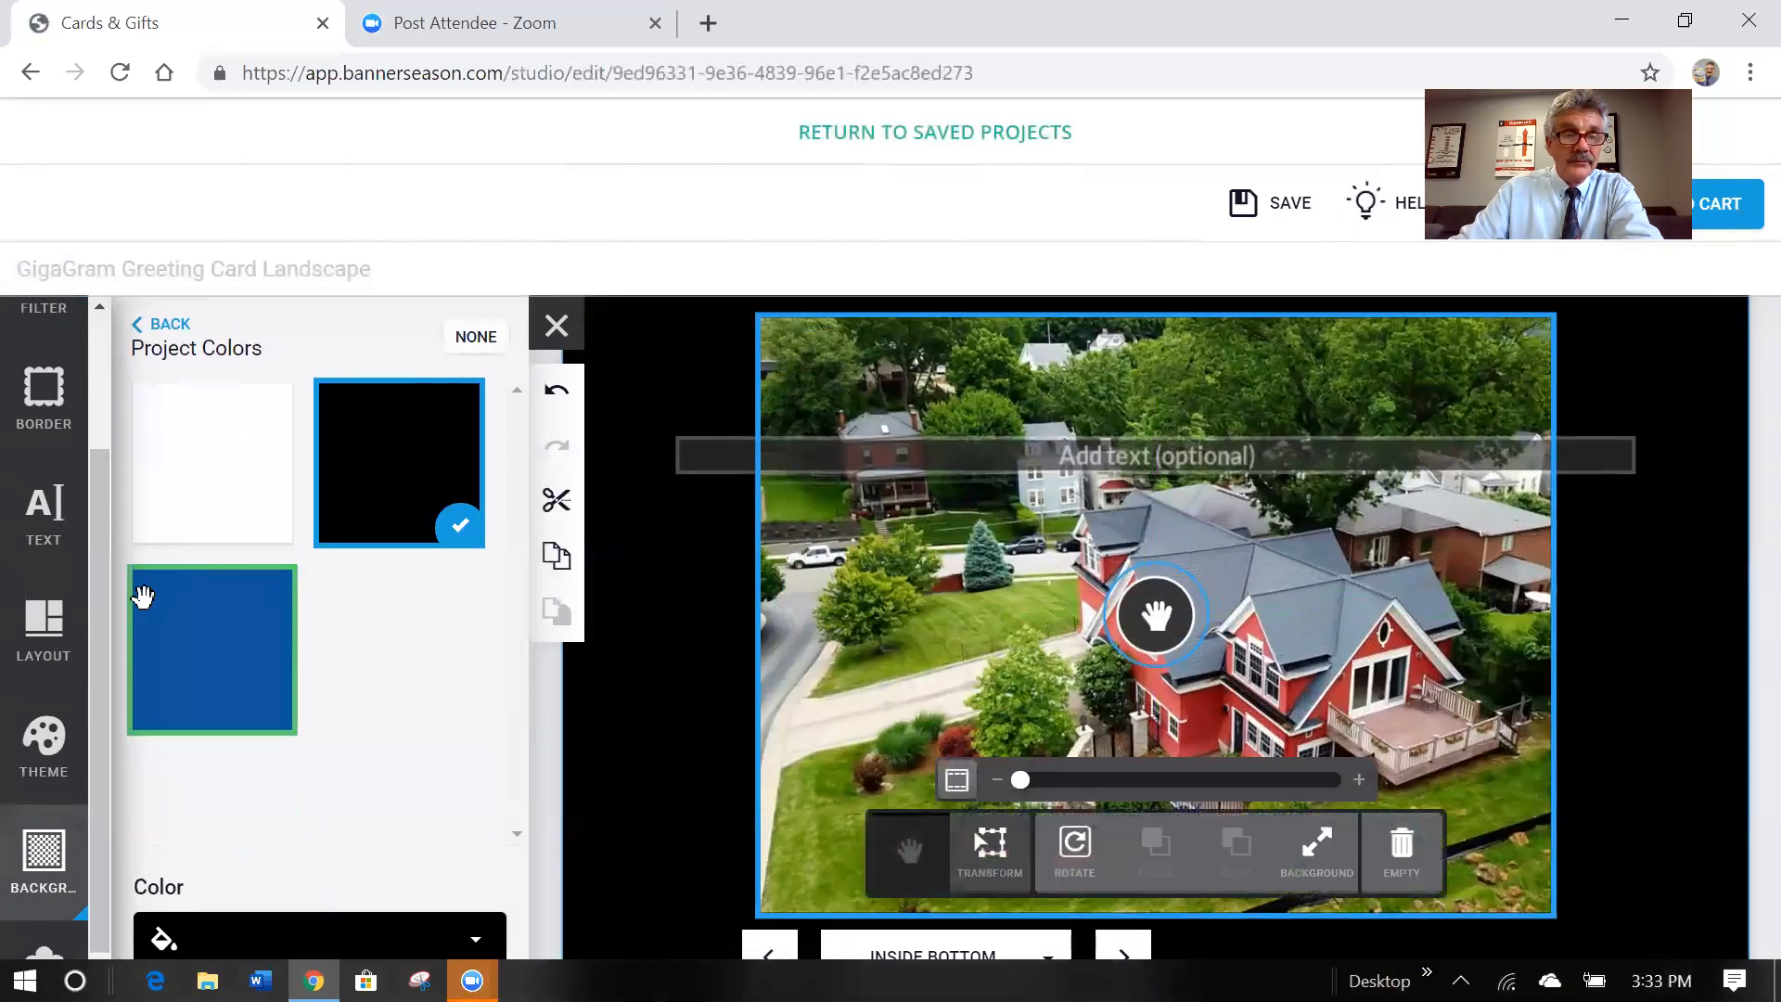
scroll(97, 575, "up", 2)
left_click(20, 596)
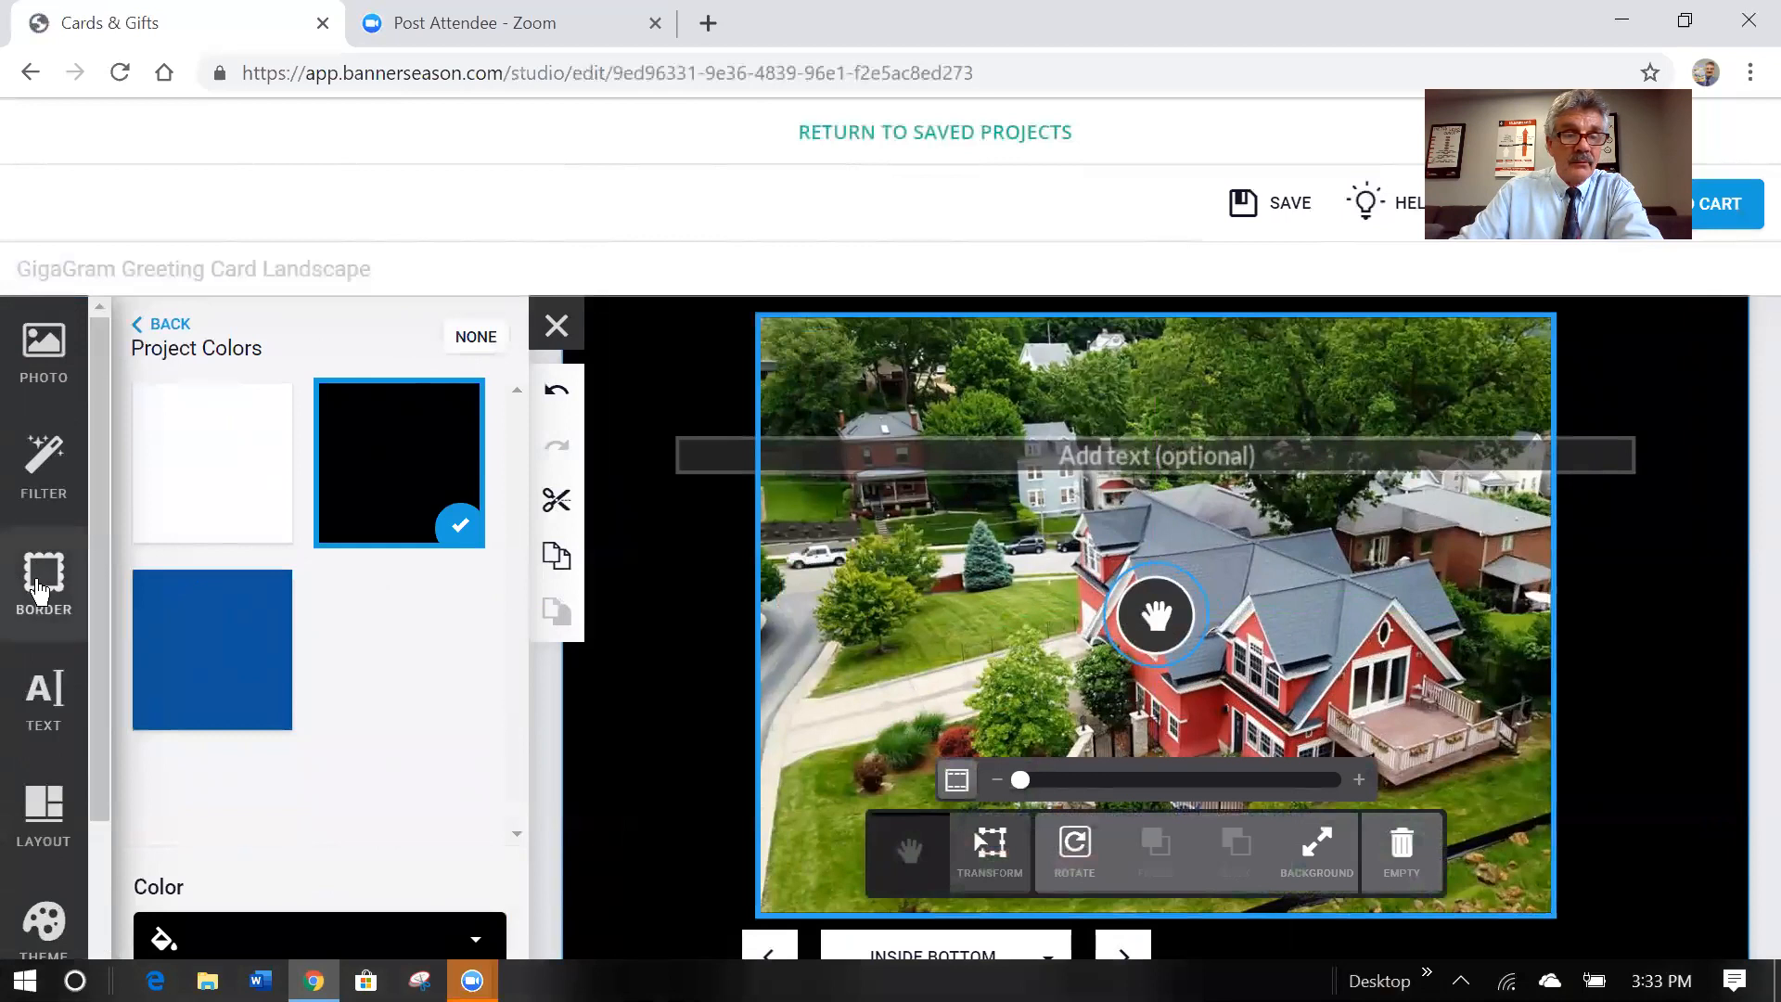
left_click(415, 629)
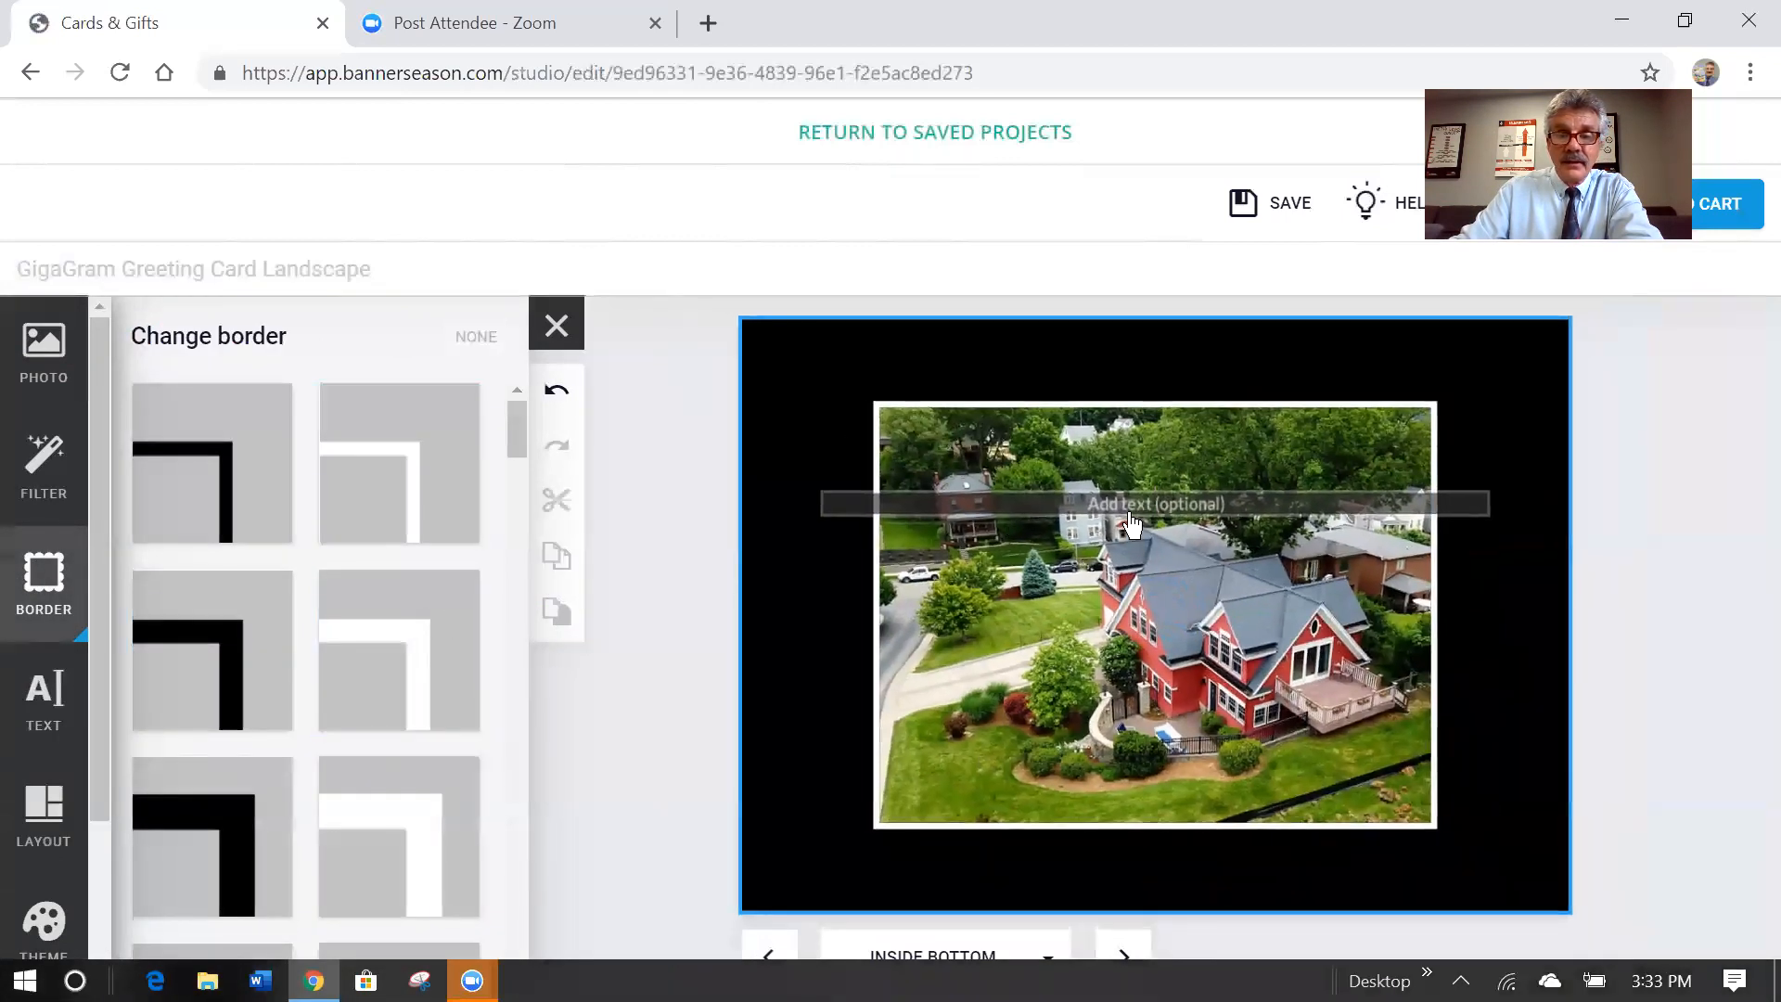
left_click(1131, 504)
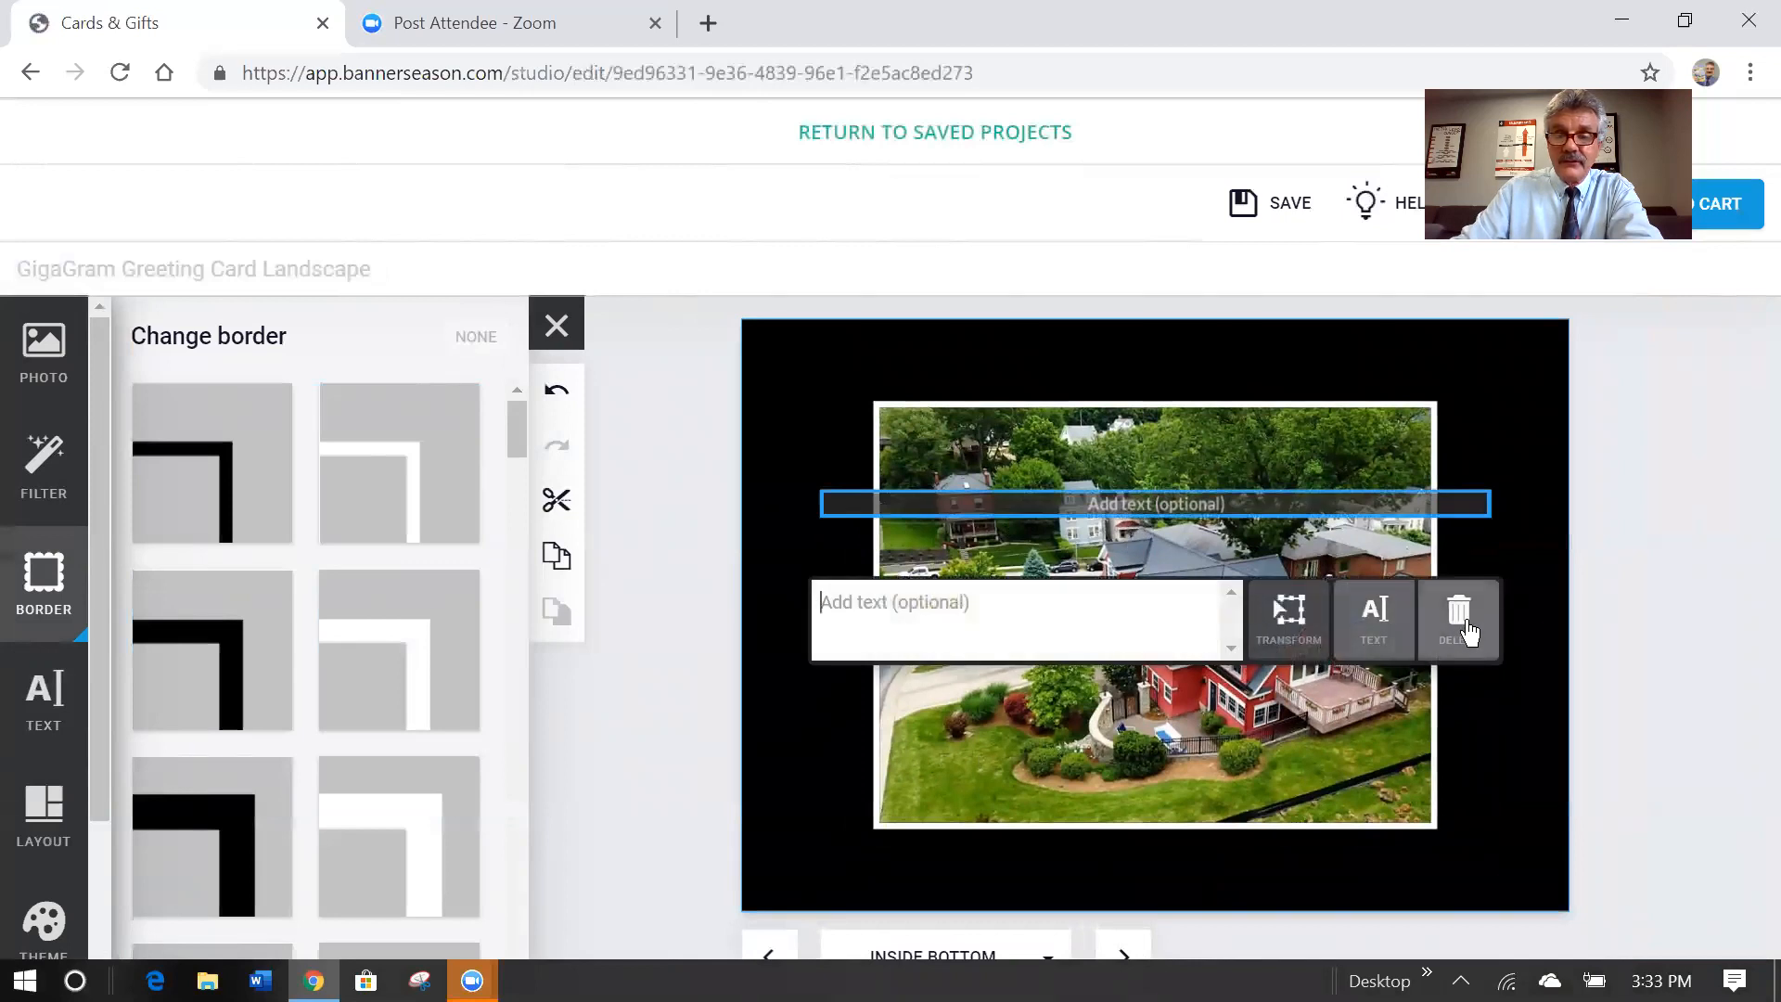
left_click(1460, 623)
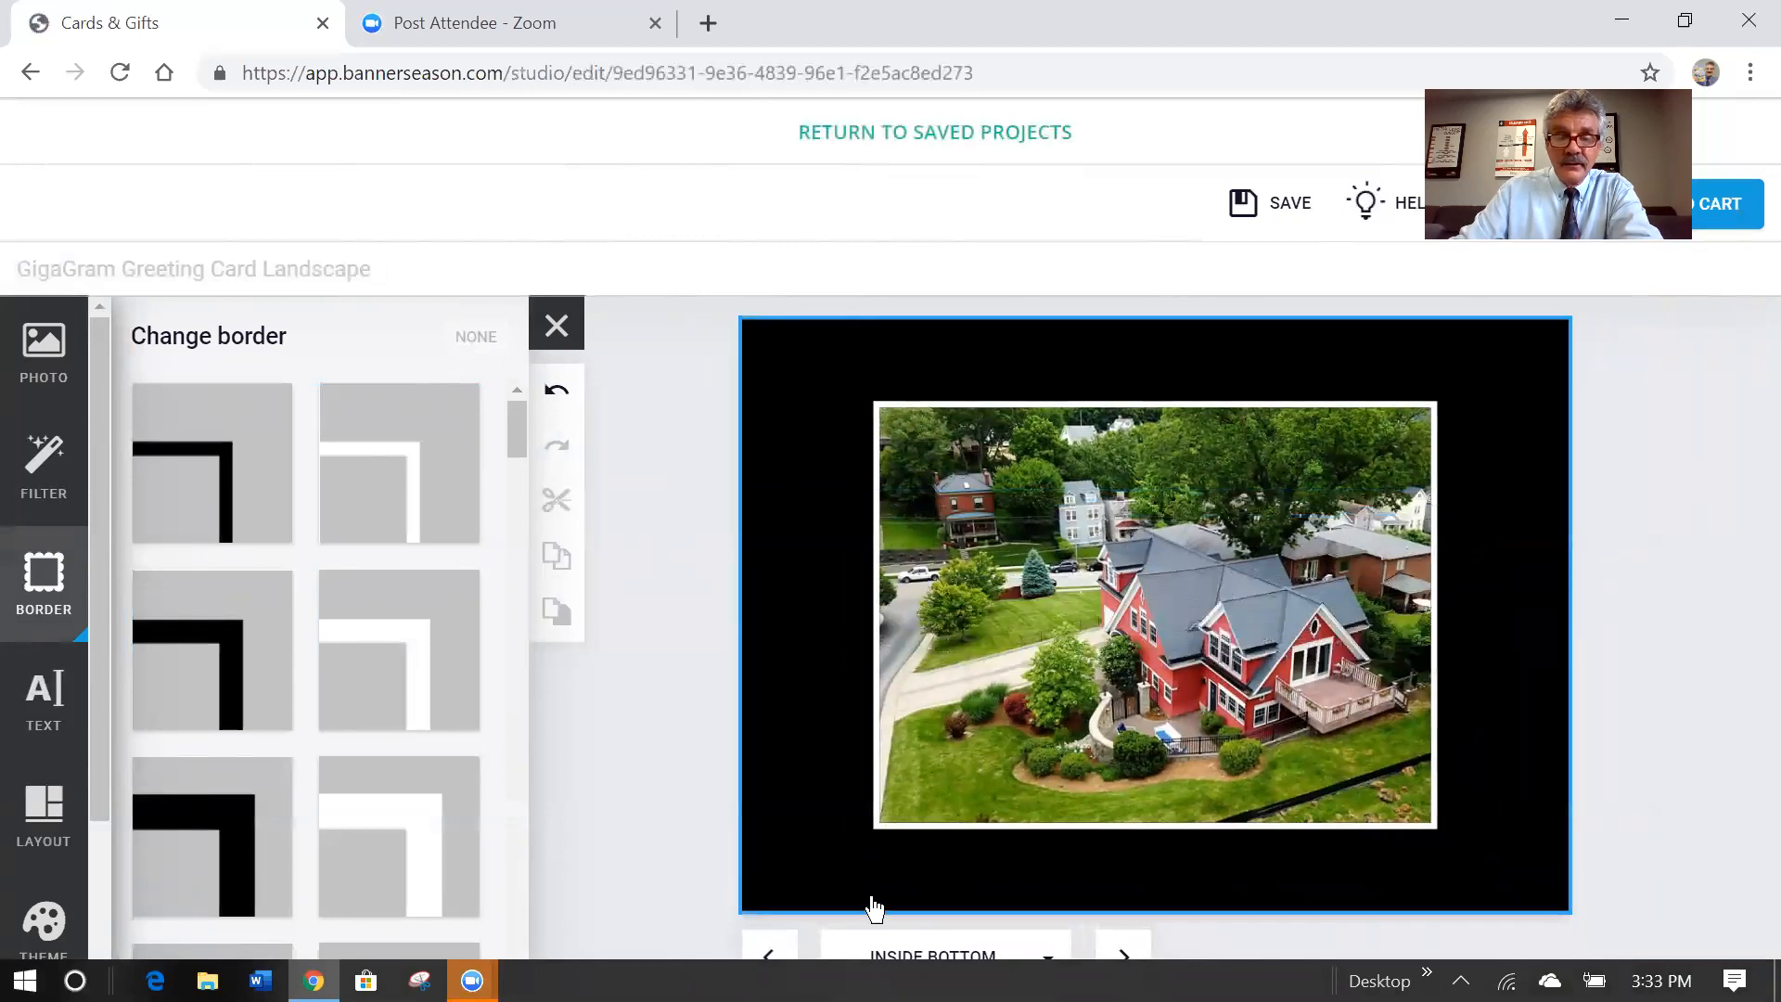
Place the last uploaded photo on the Back page as a full-page background.
left_click(1130, 957)
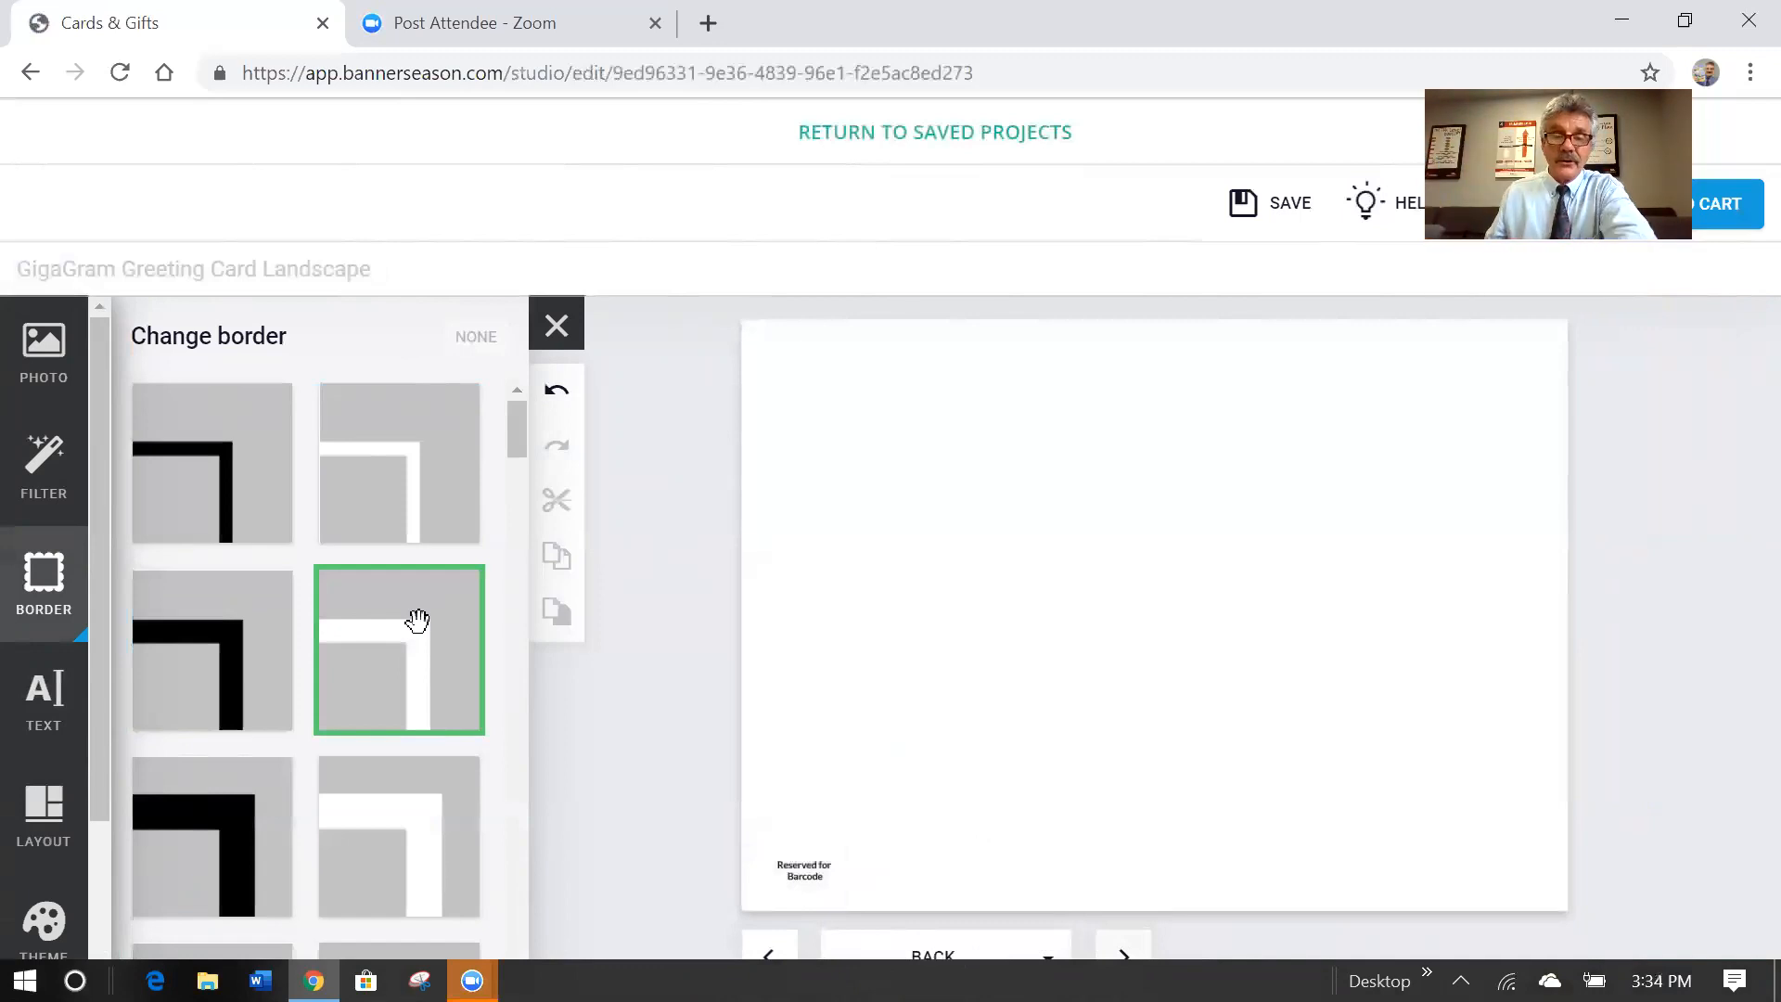
left_click(44, 357)
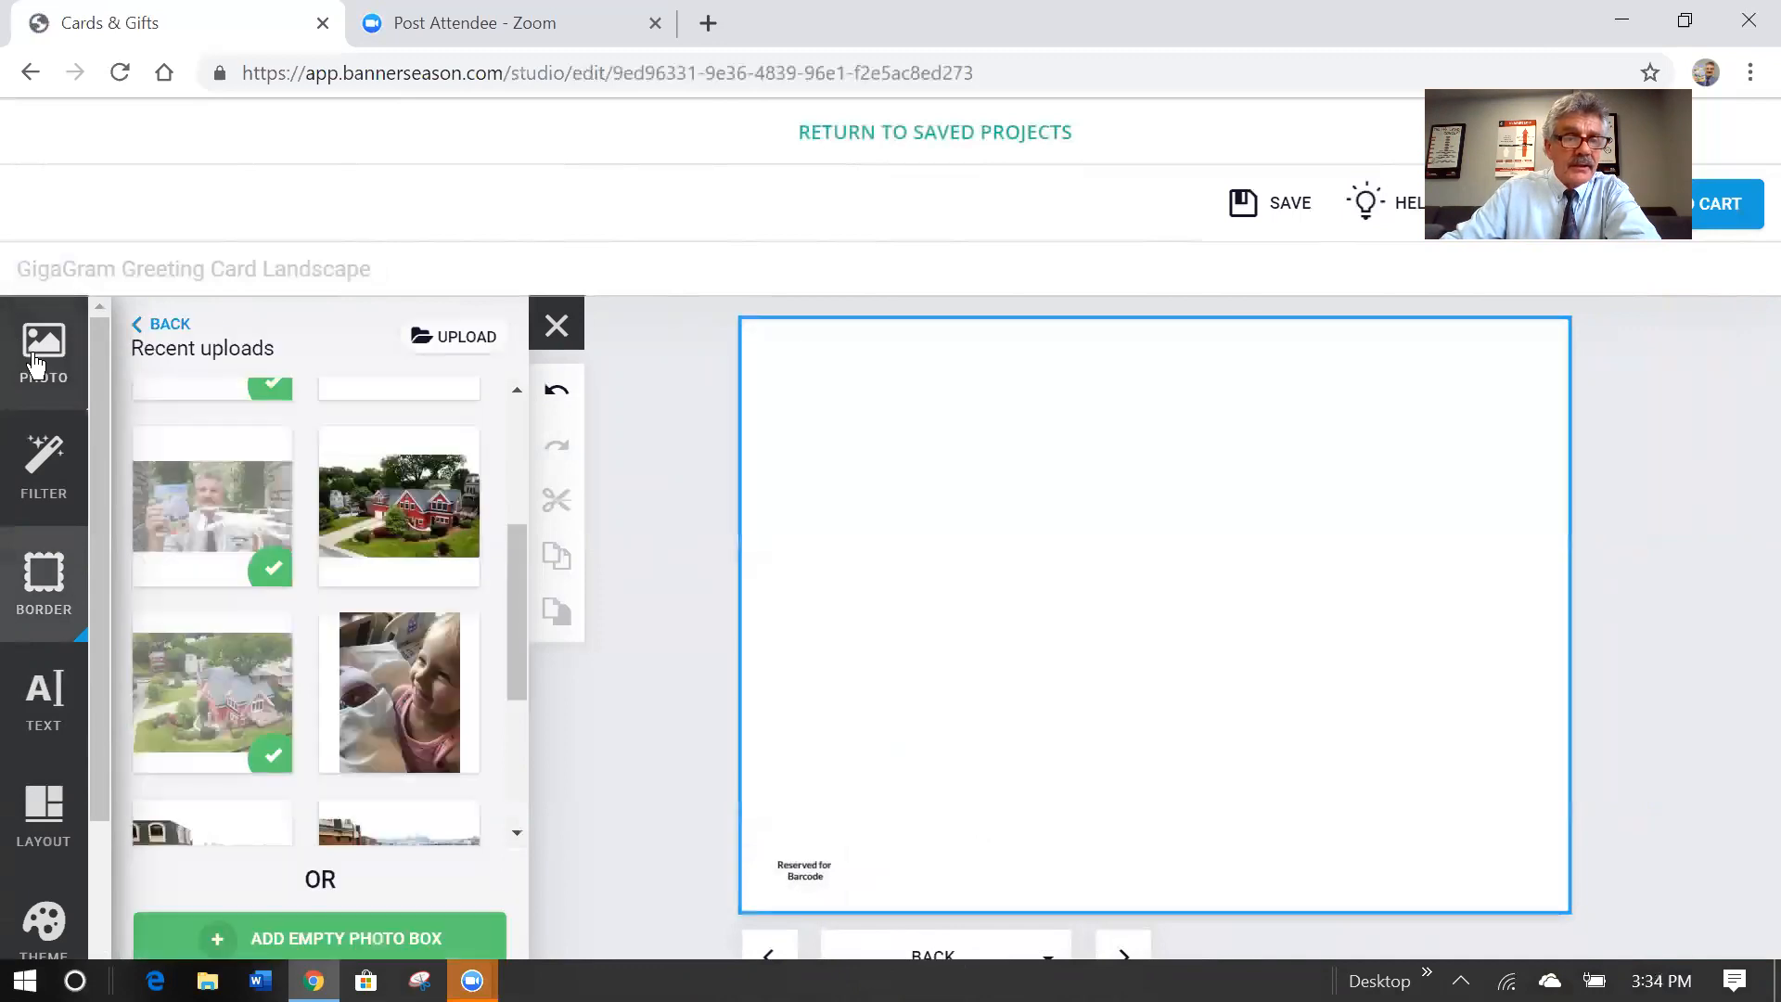
left_click_drag(510, 642, 537, 831)
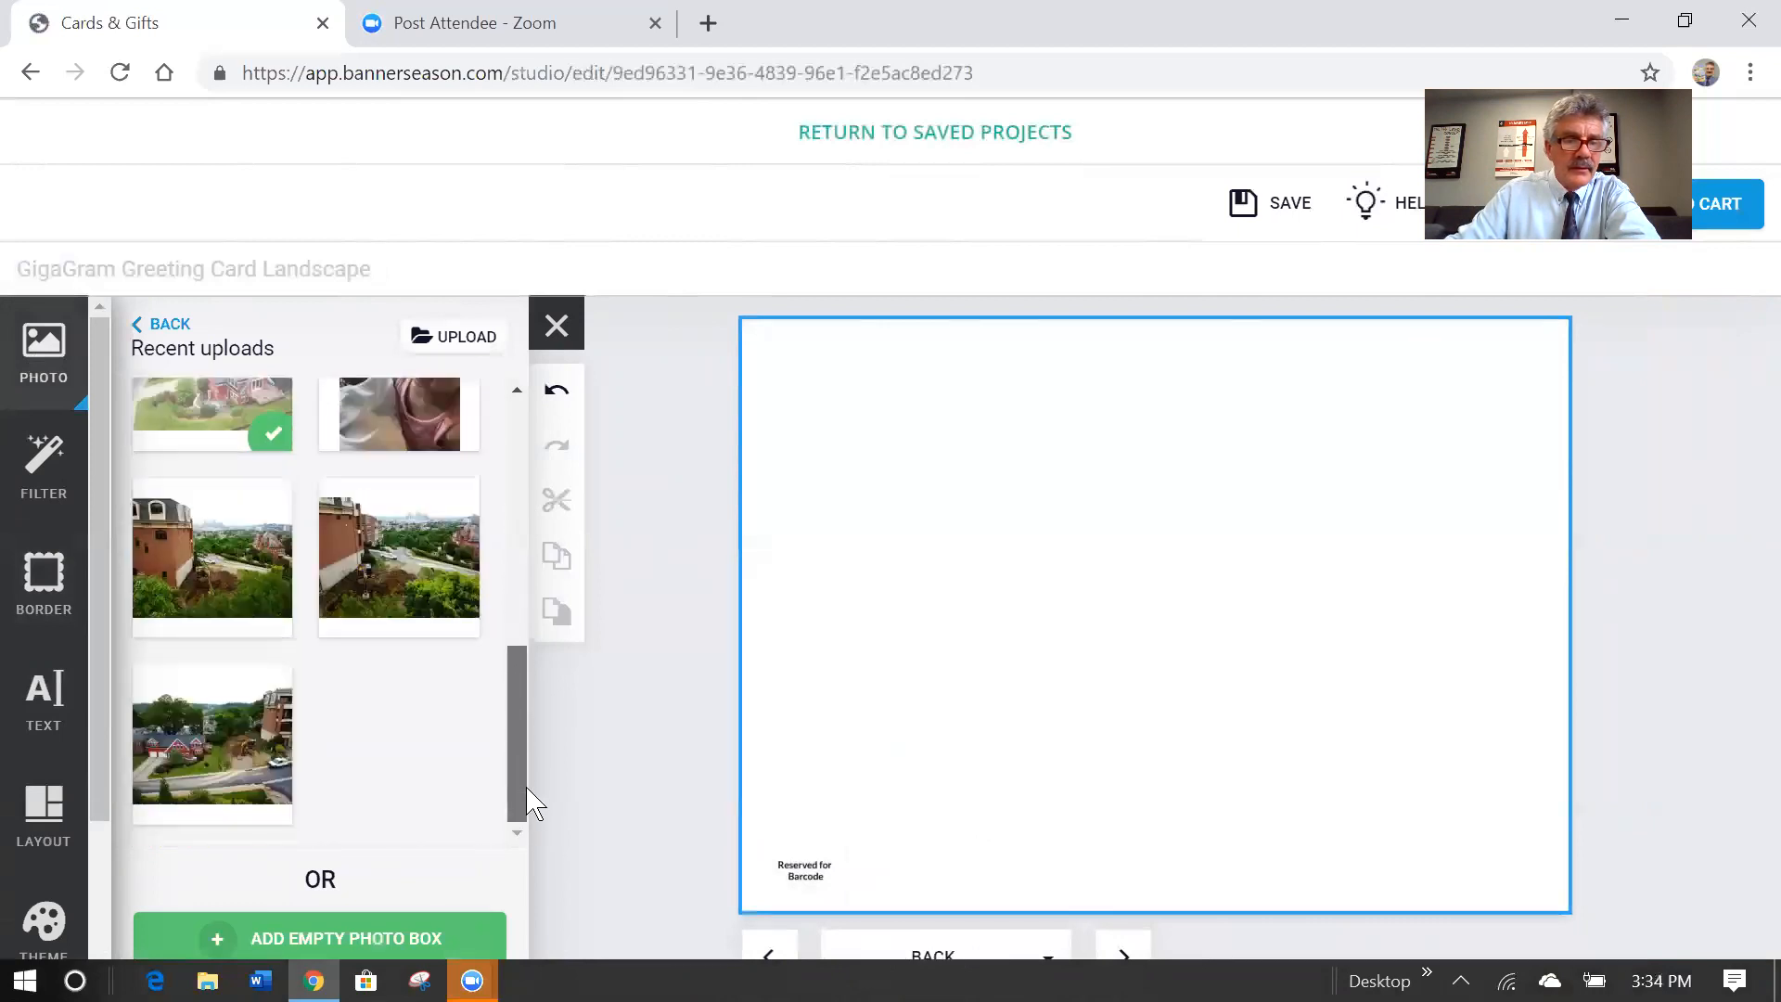
left_click_drag(219, 732, 1142, 616)
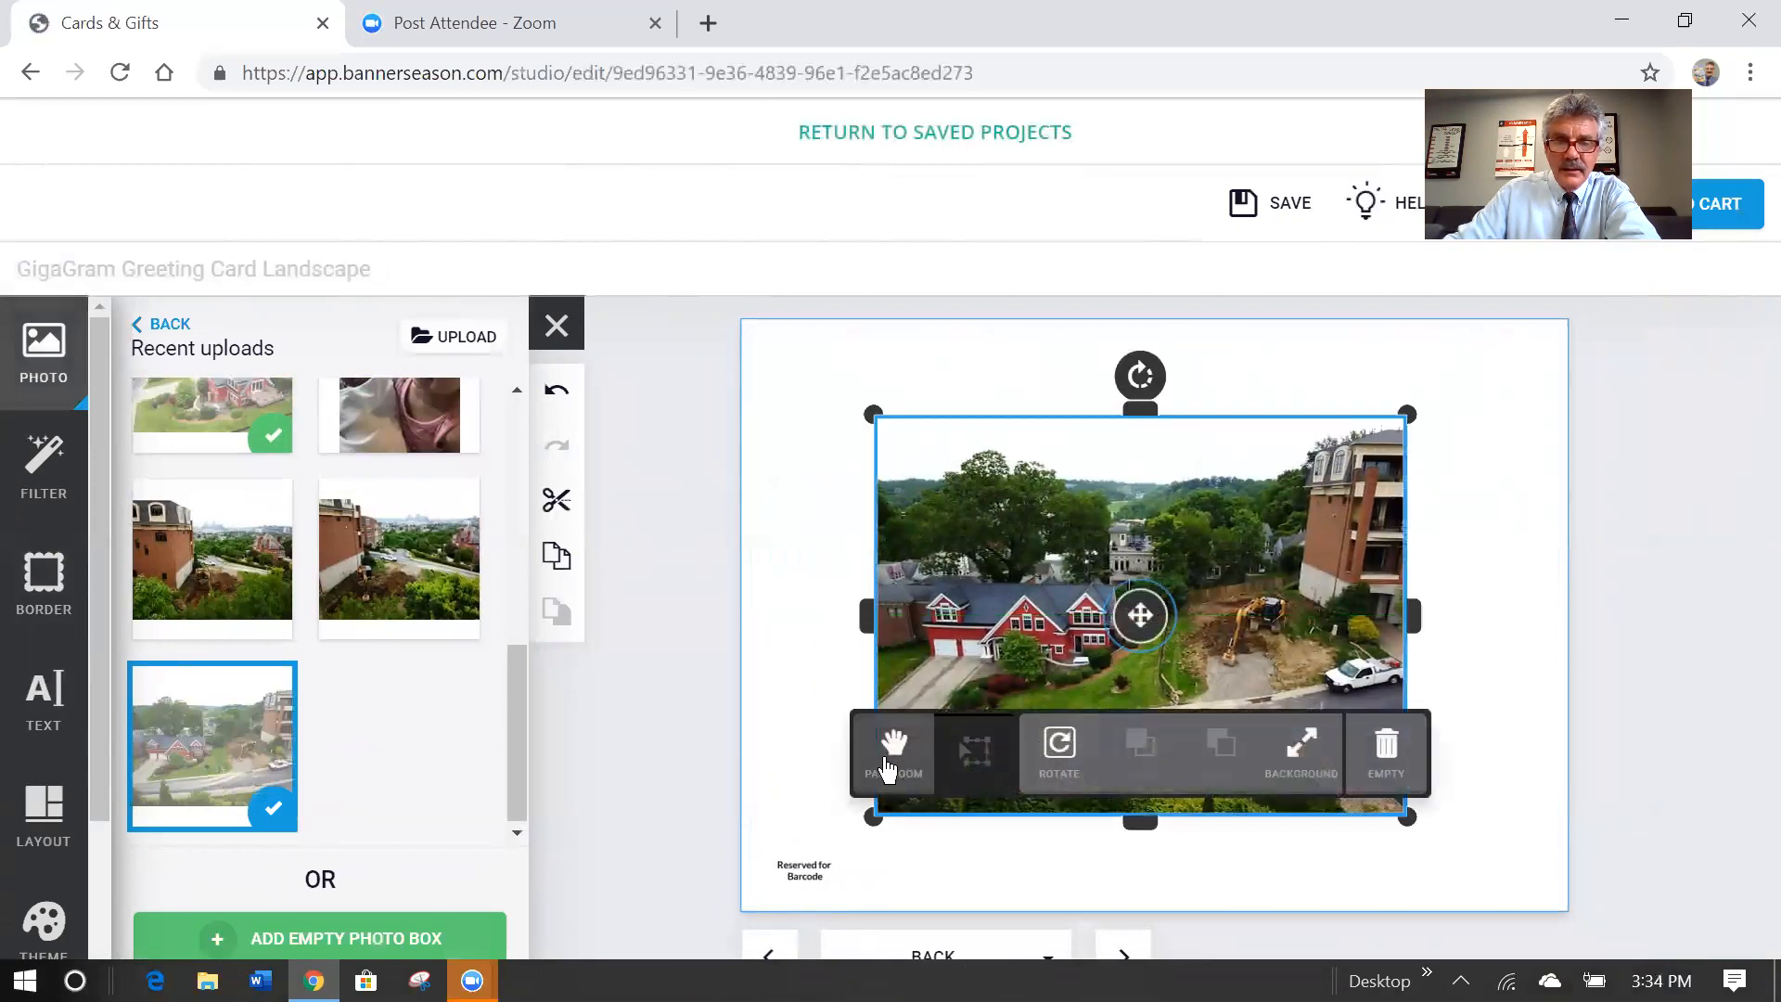
left_click(1309, 745)
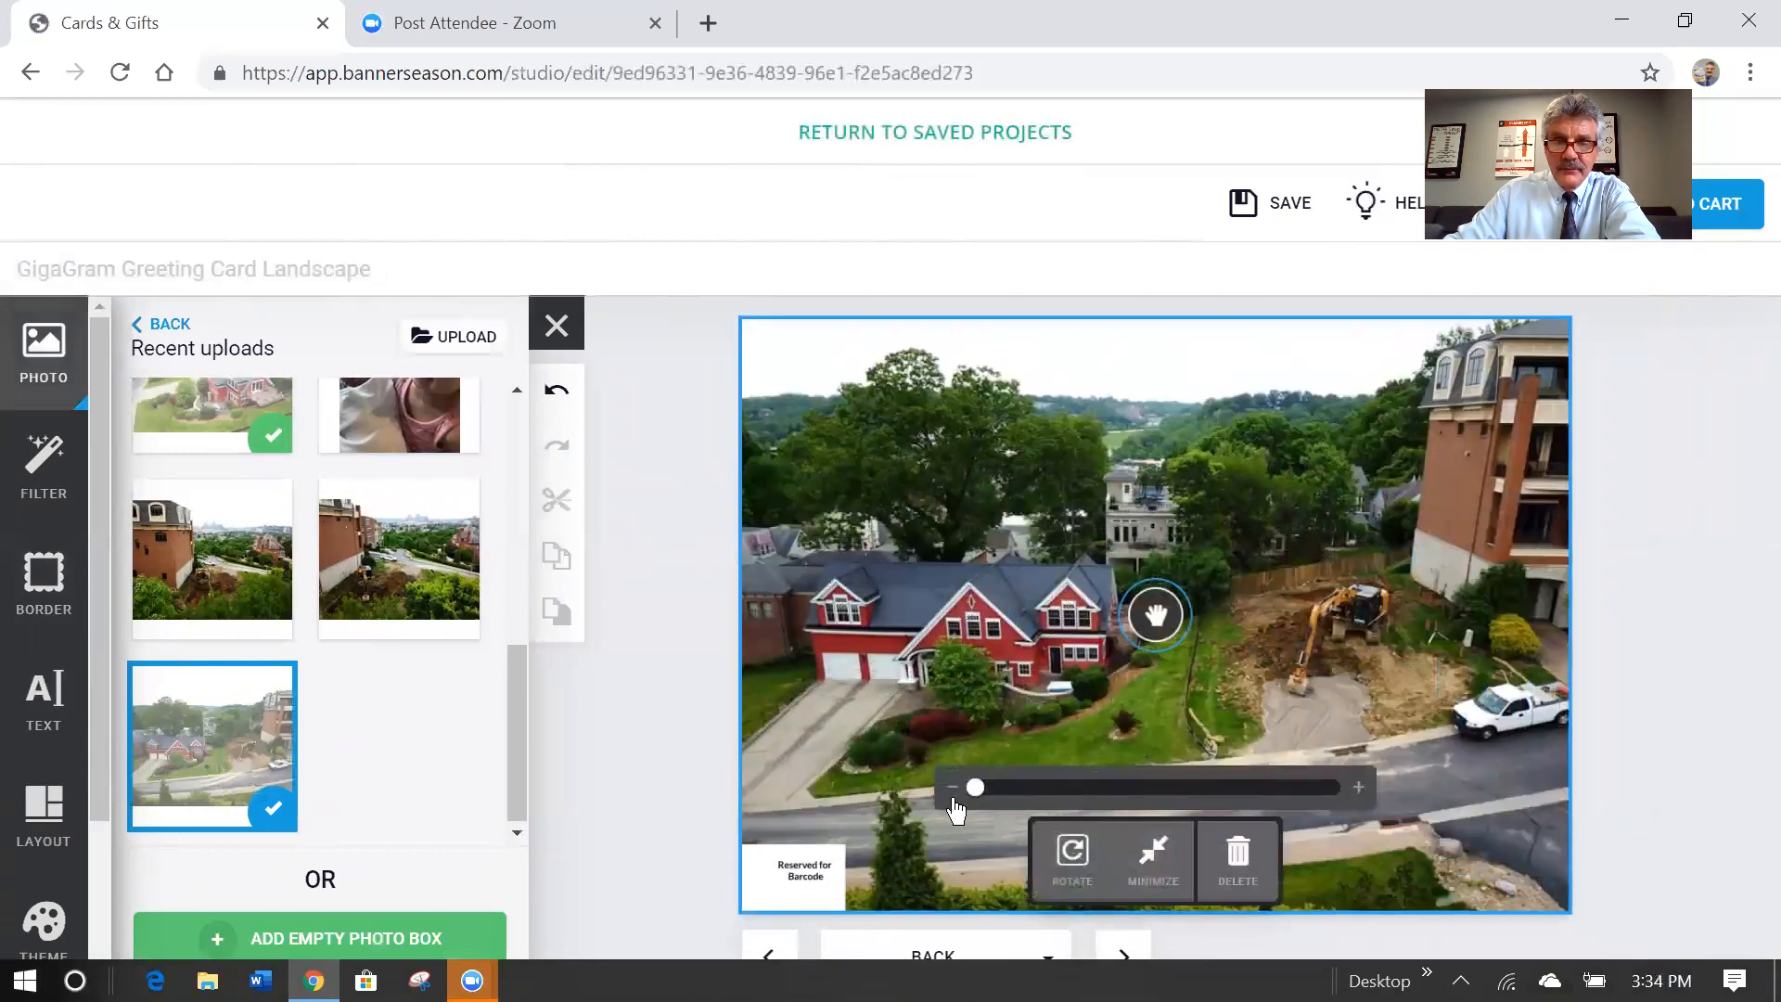
Zoom into the background photo and pan it to centre the red house.
left_click_drag(981, 797, 1129, 798)
left_click_drag(1165, 620, 1361, 643)
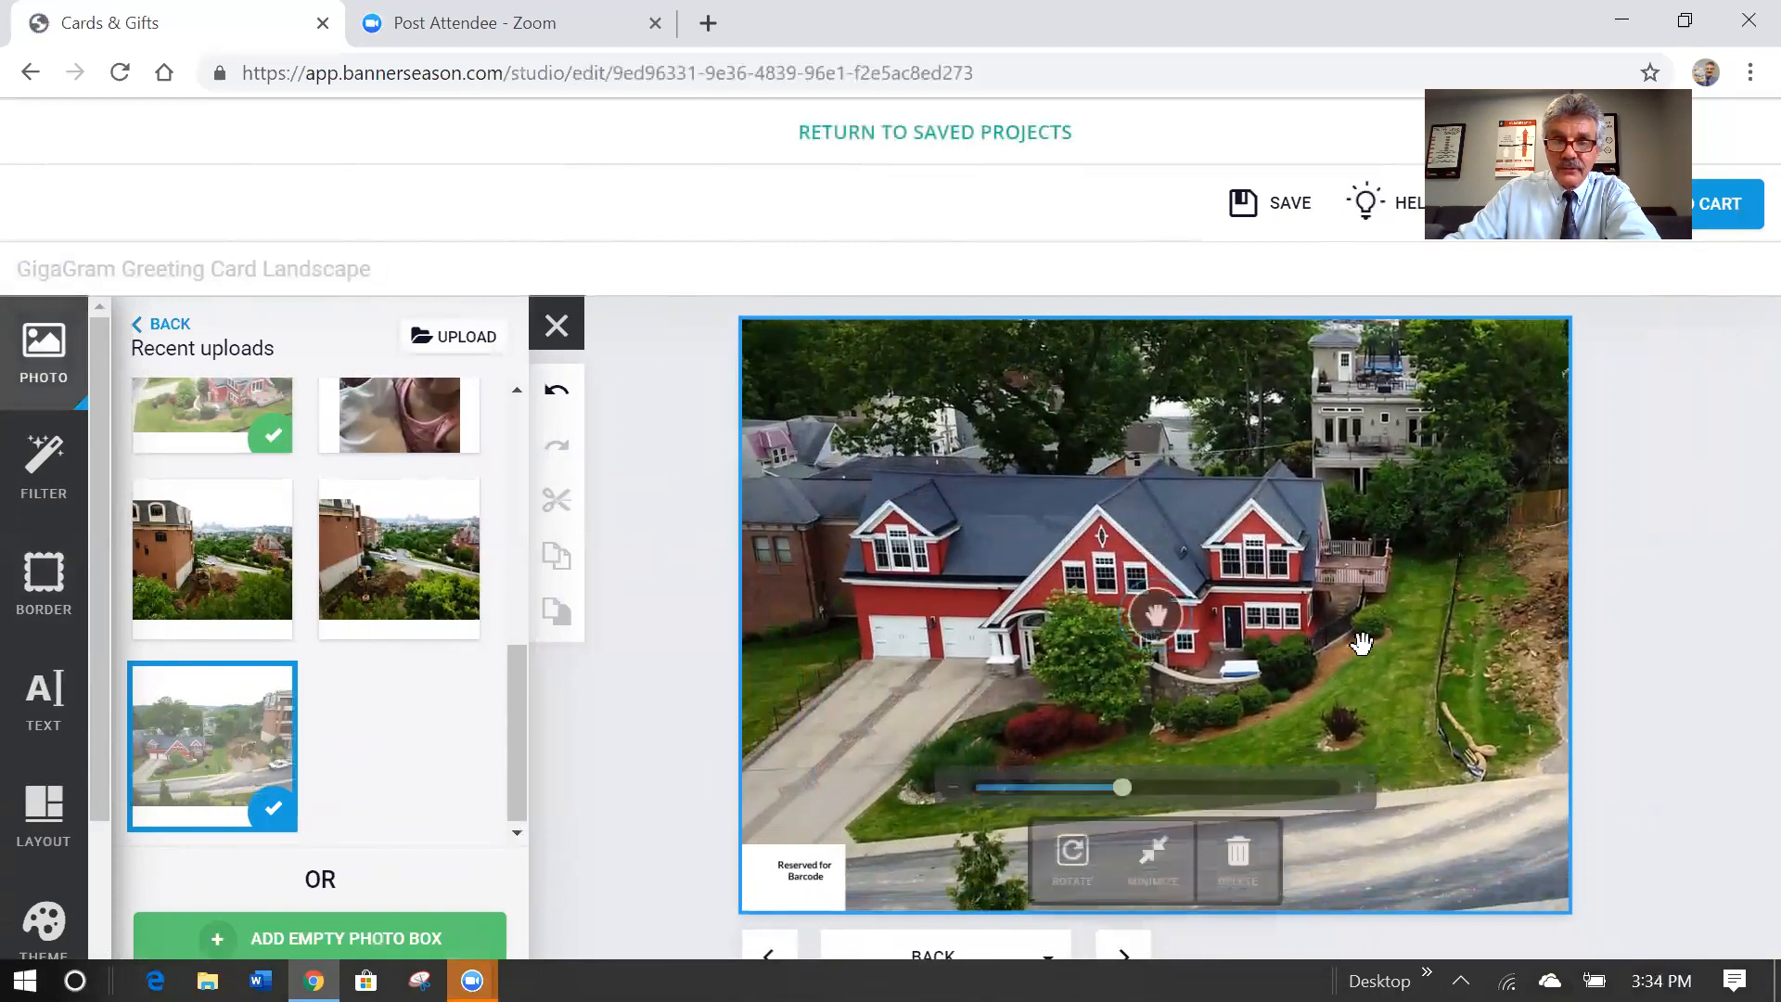
left_click_drag(1151, 798, 1180, 789)
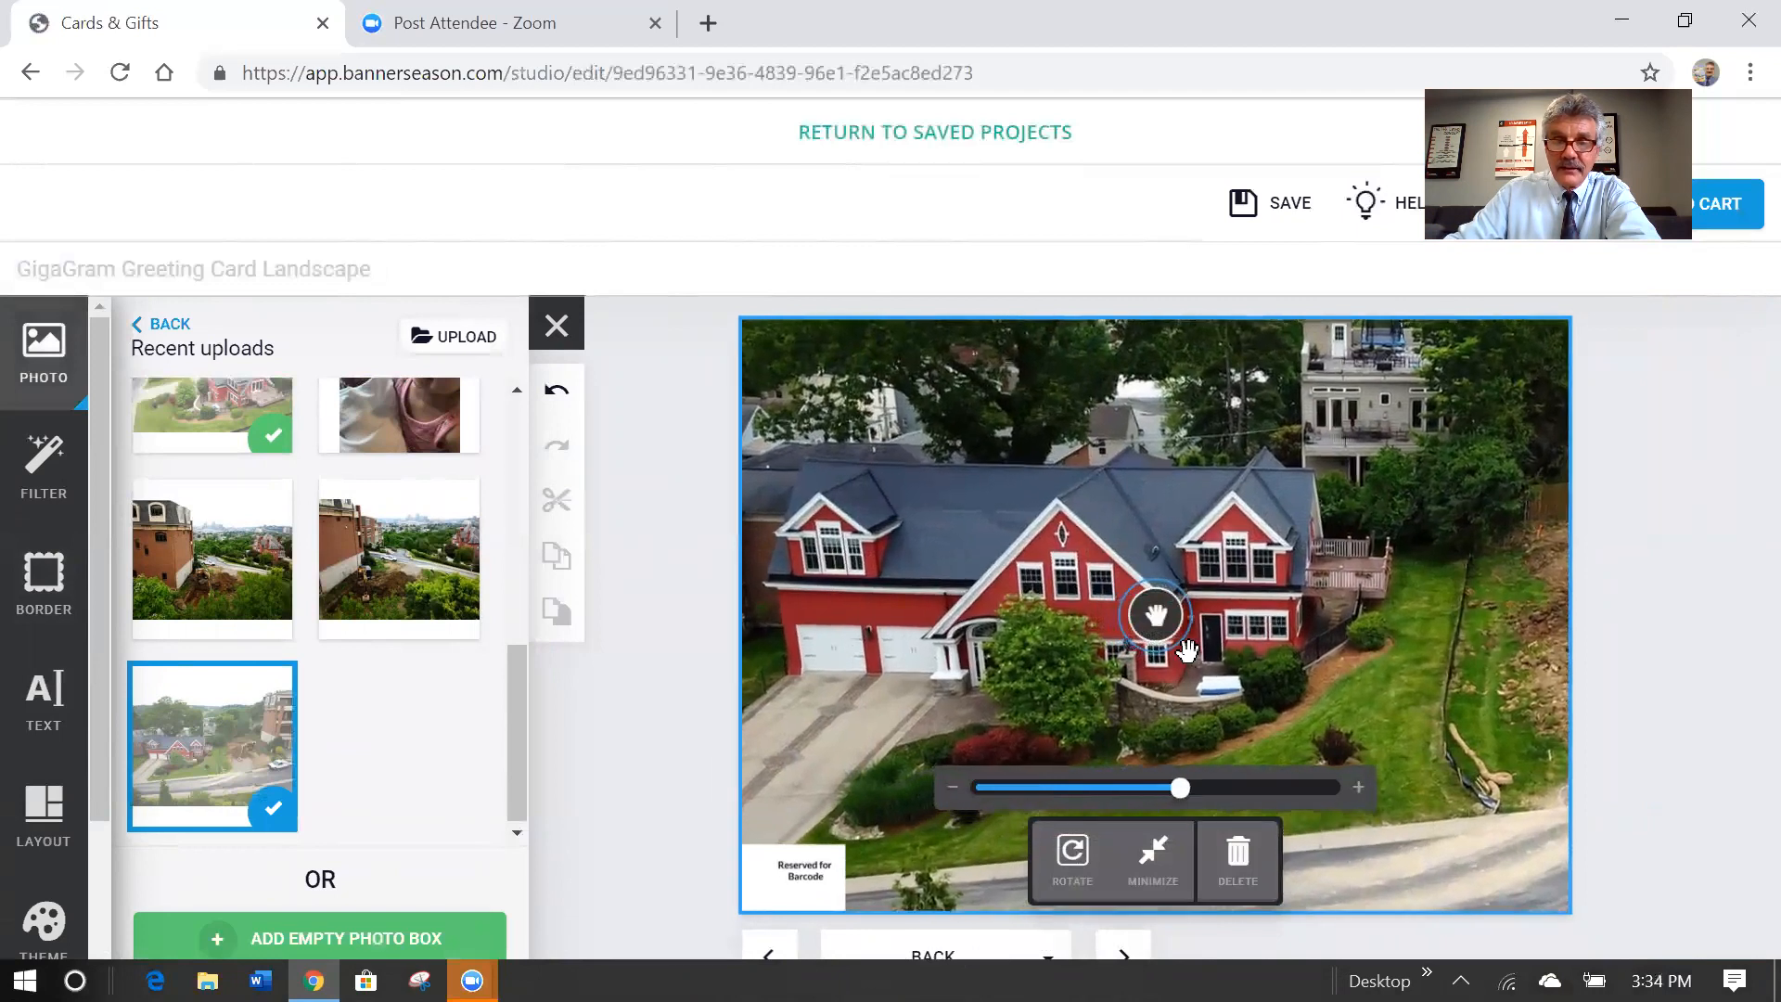
left_click_drag(1155, 614, 1297, 596)
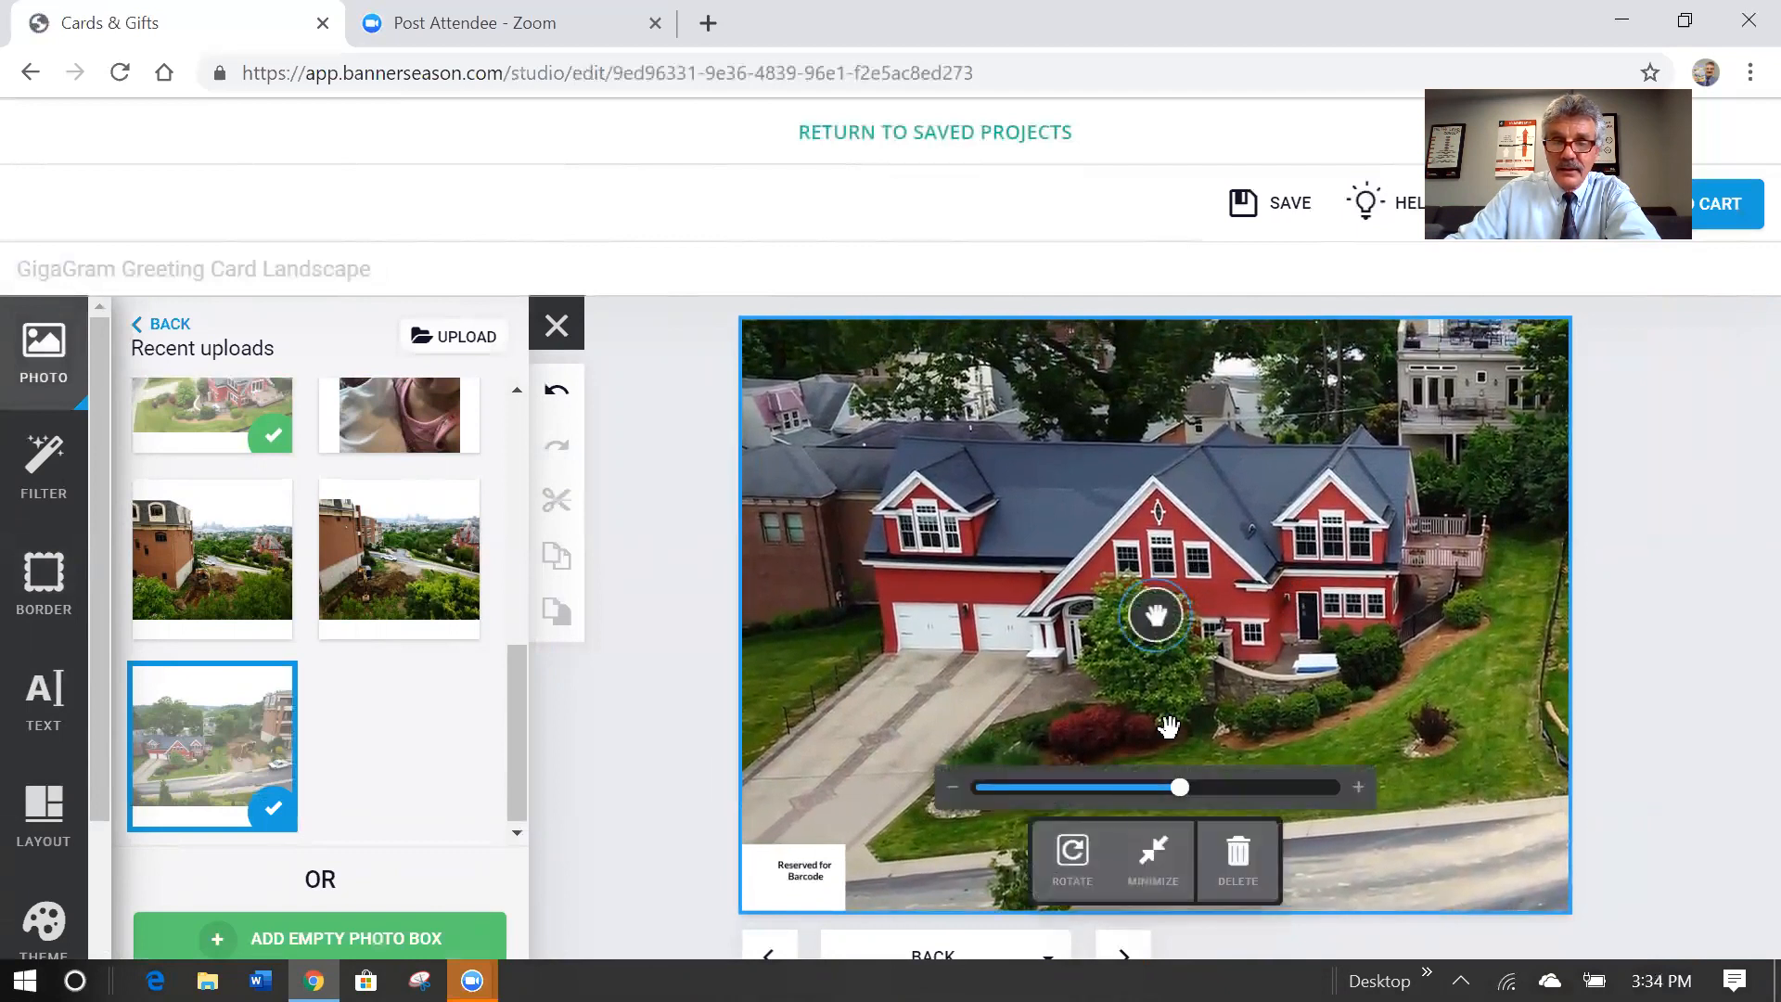
left_click_drag(1181, 788, 1203, 789)
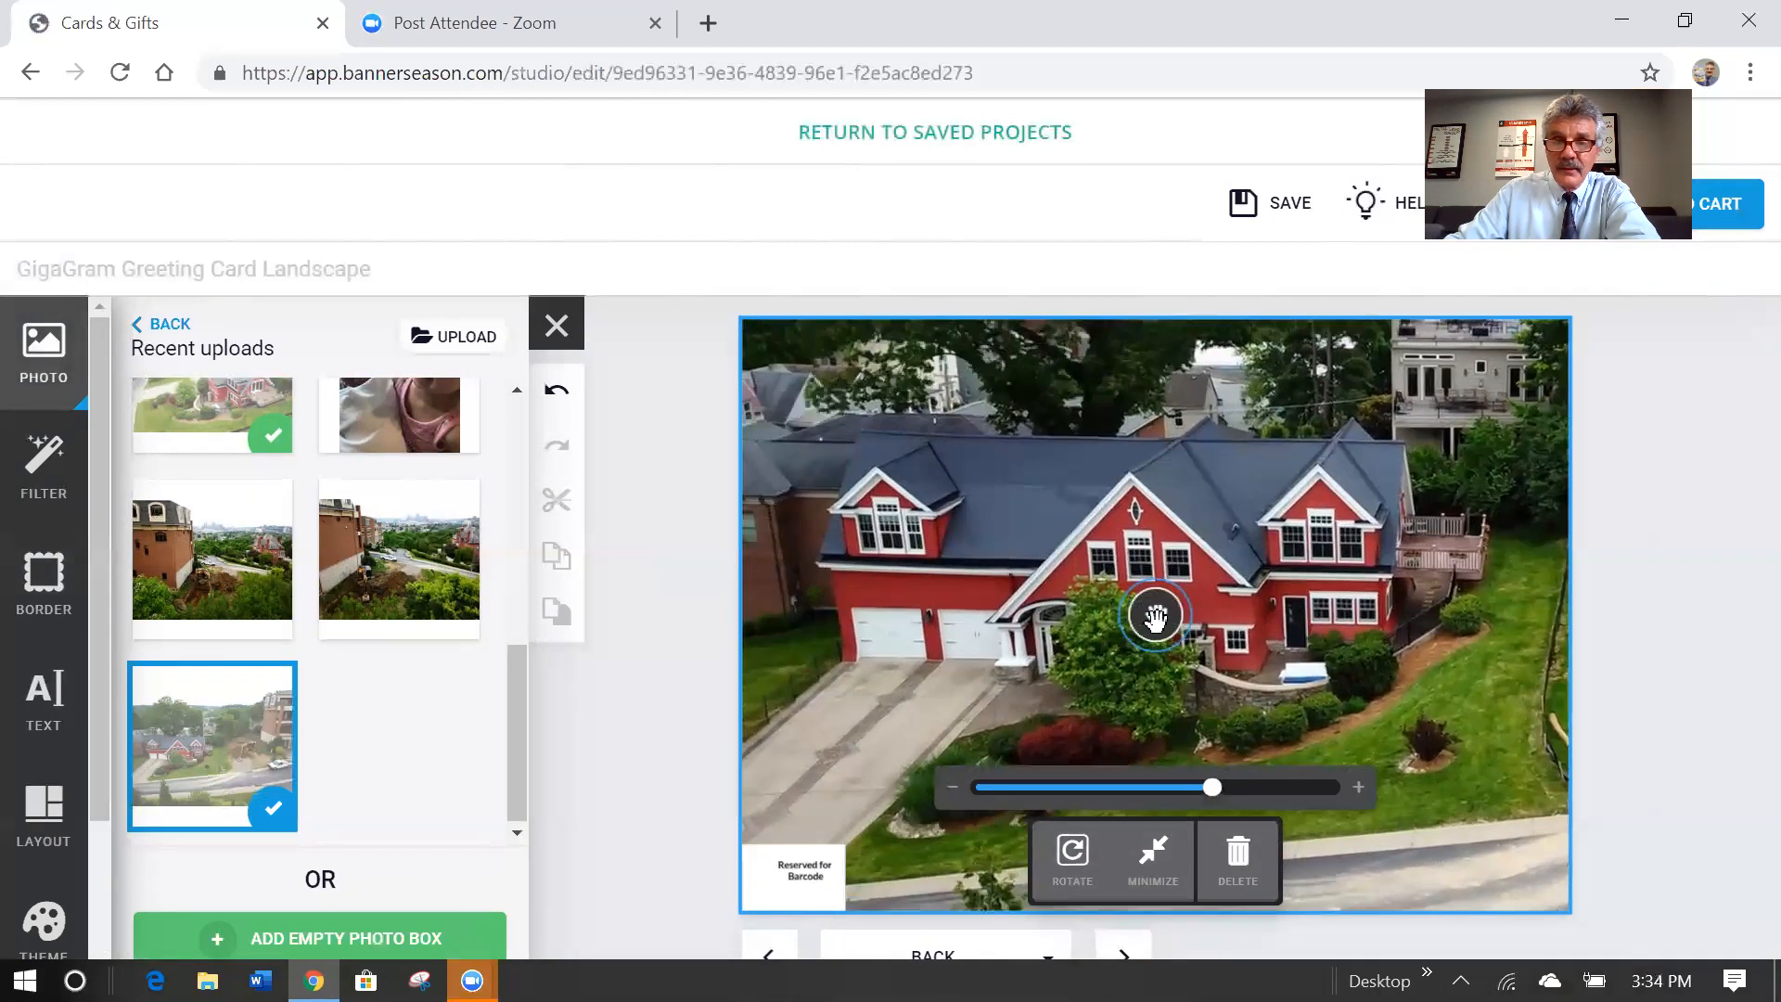
left_click_drag(1155, 617, 1176, 642)
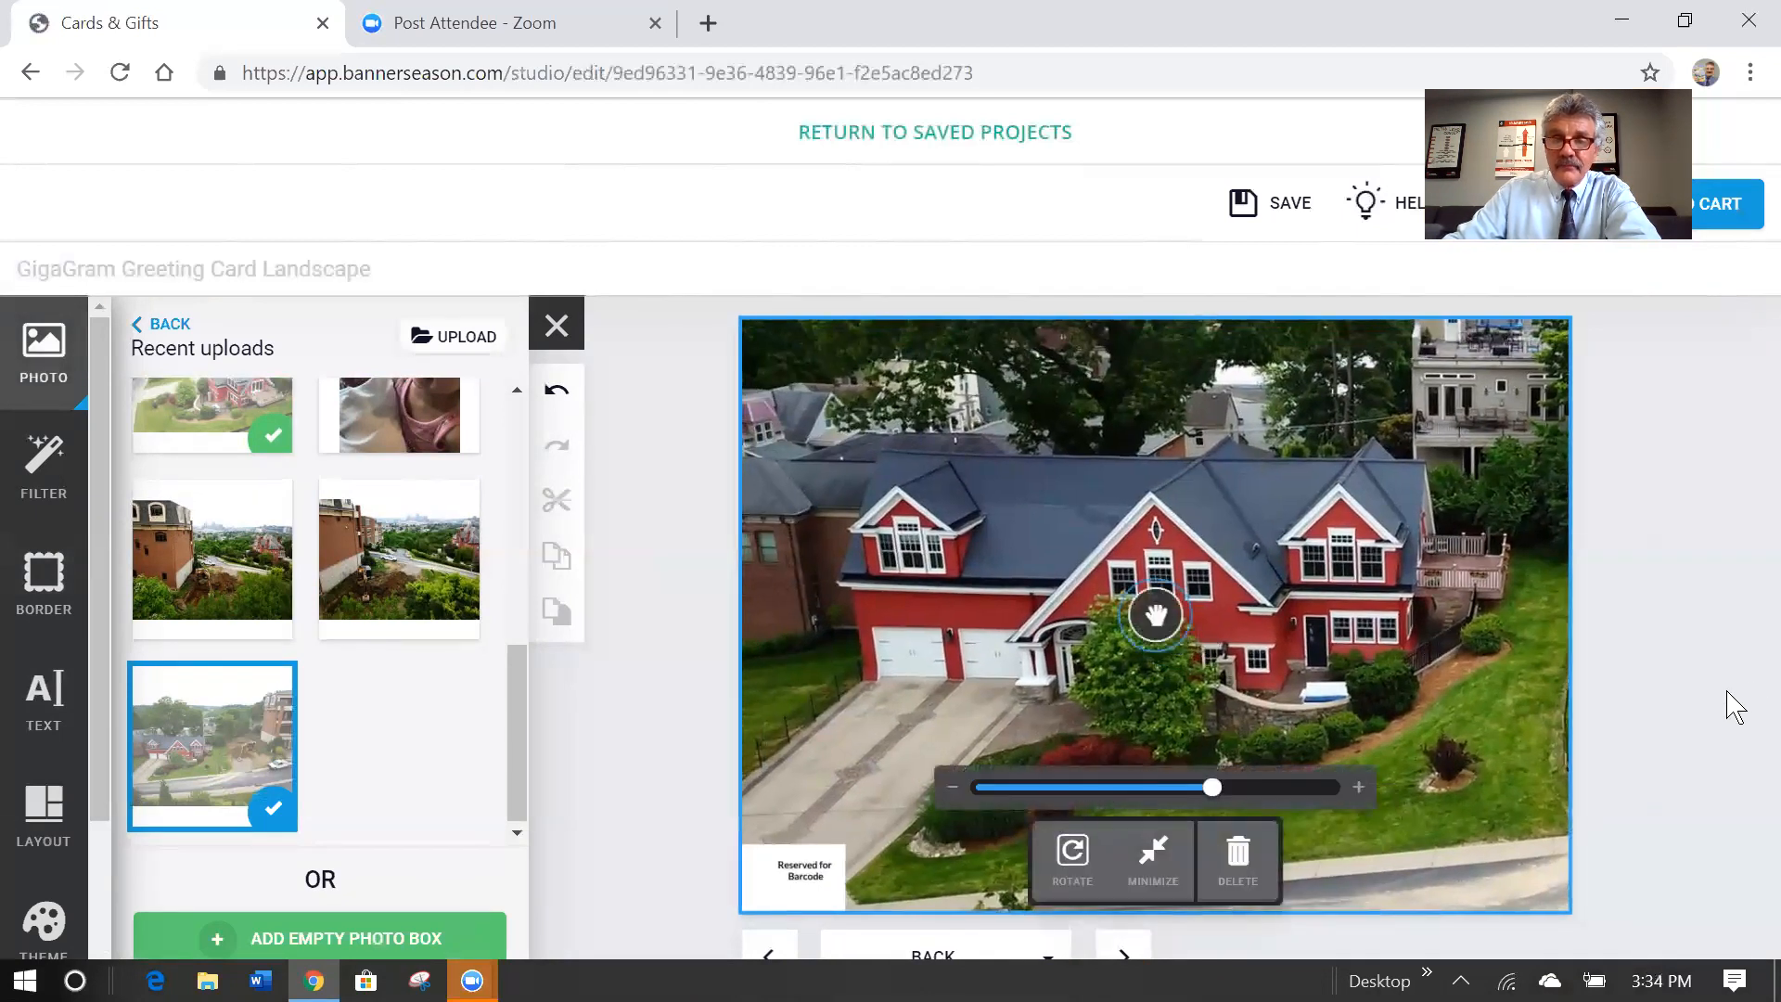
left_click(1733, 698)
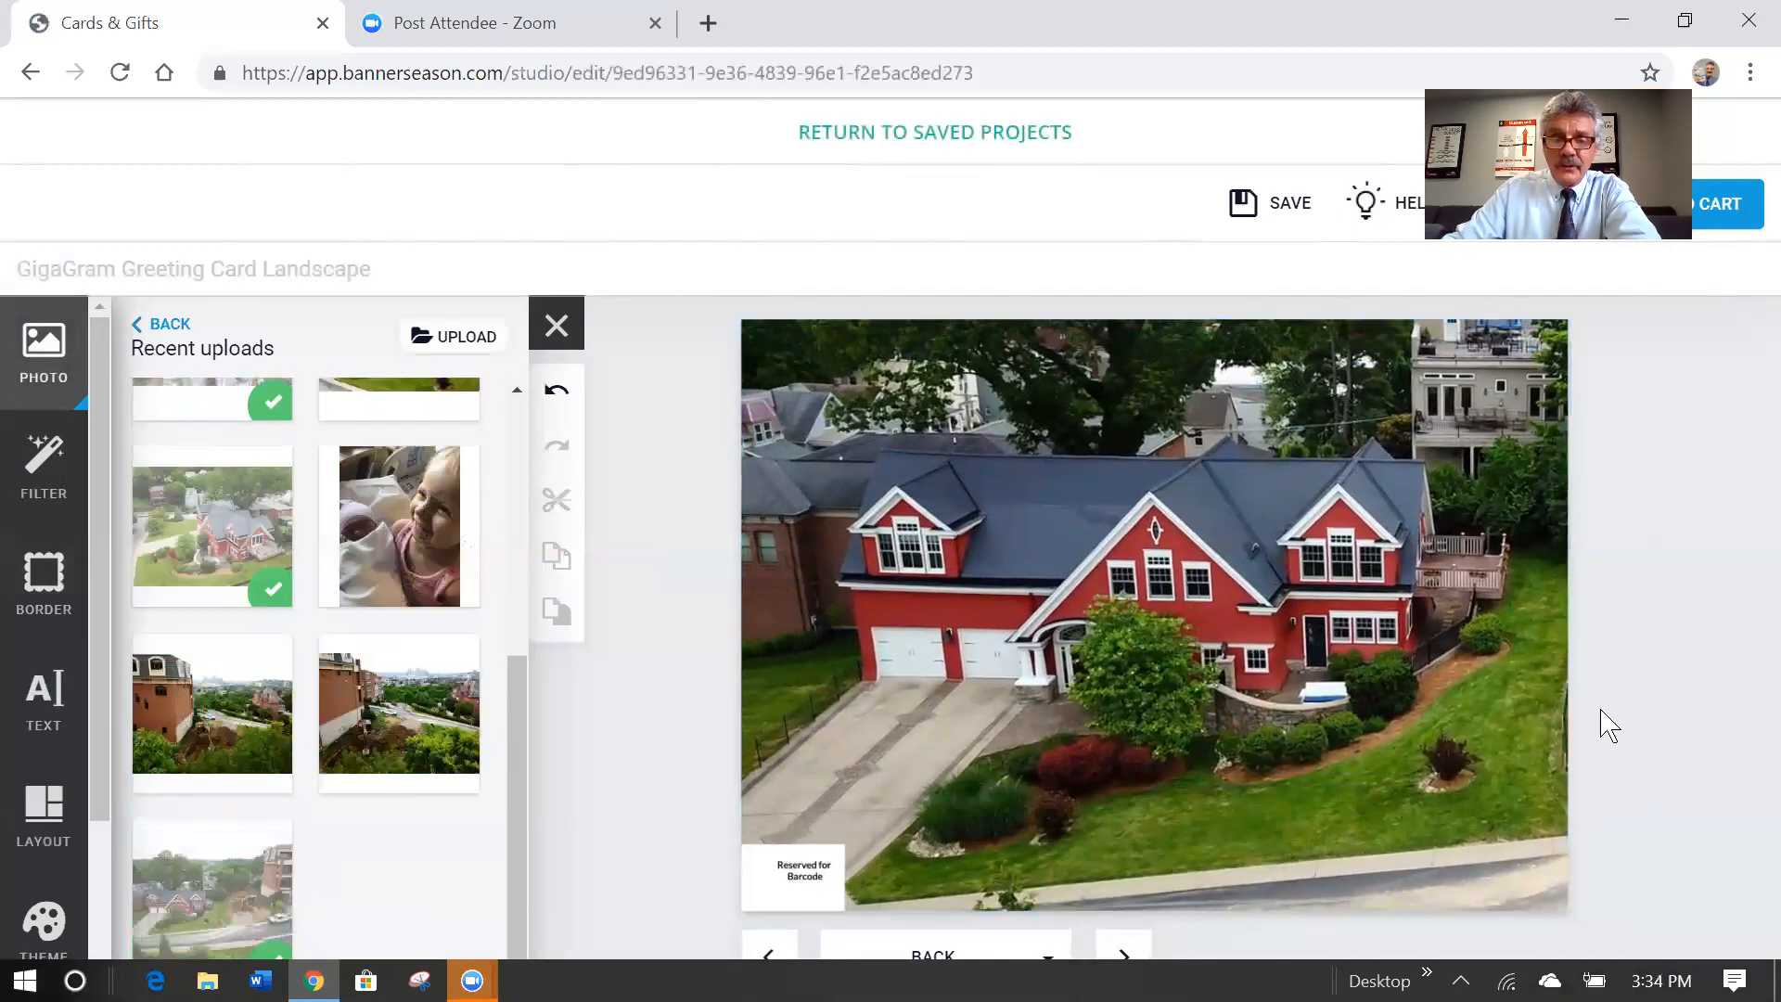
Page back to the front and forward through every page to review the card.
left_click(776, 960)
left_click(775, 961)
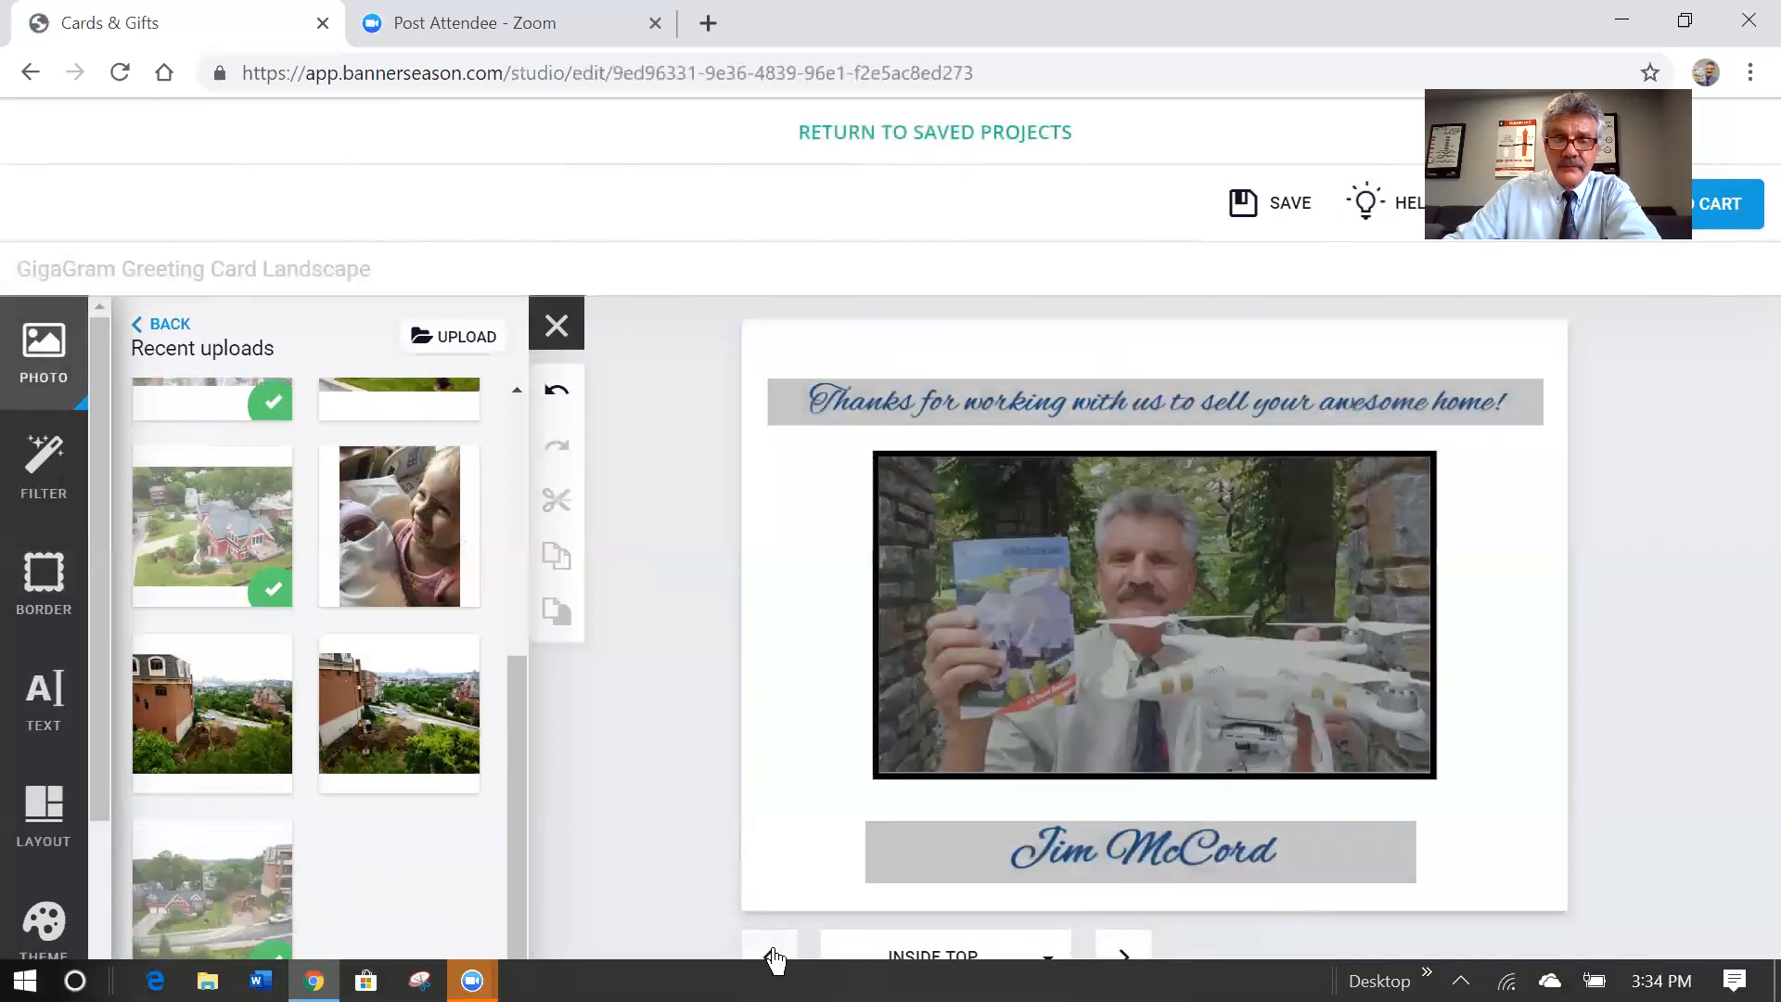
left_click(776, 960)
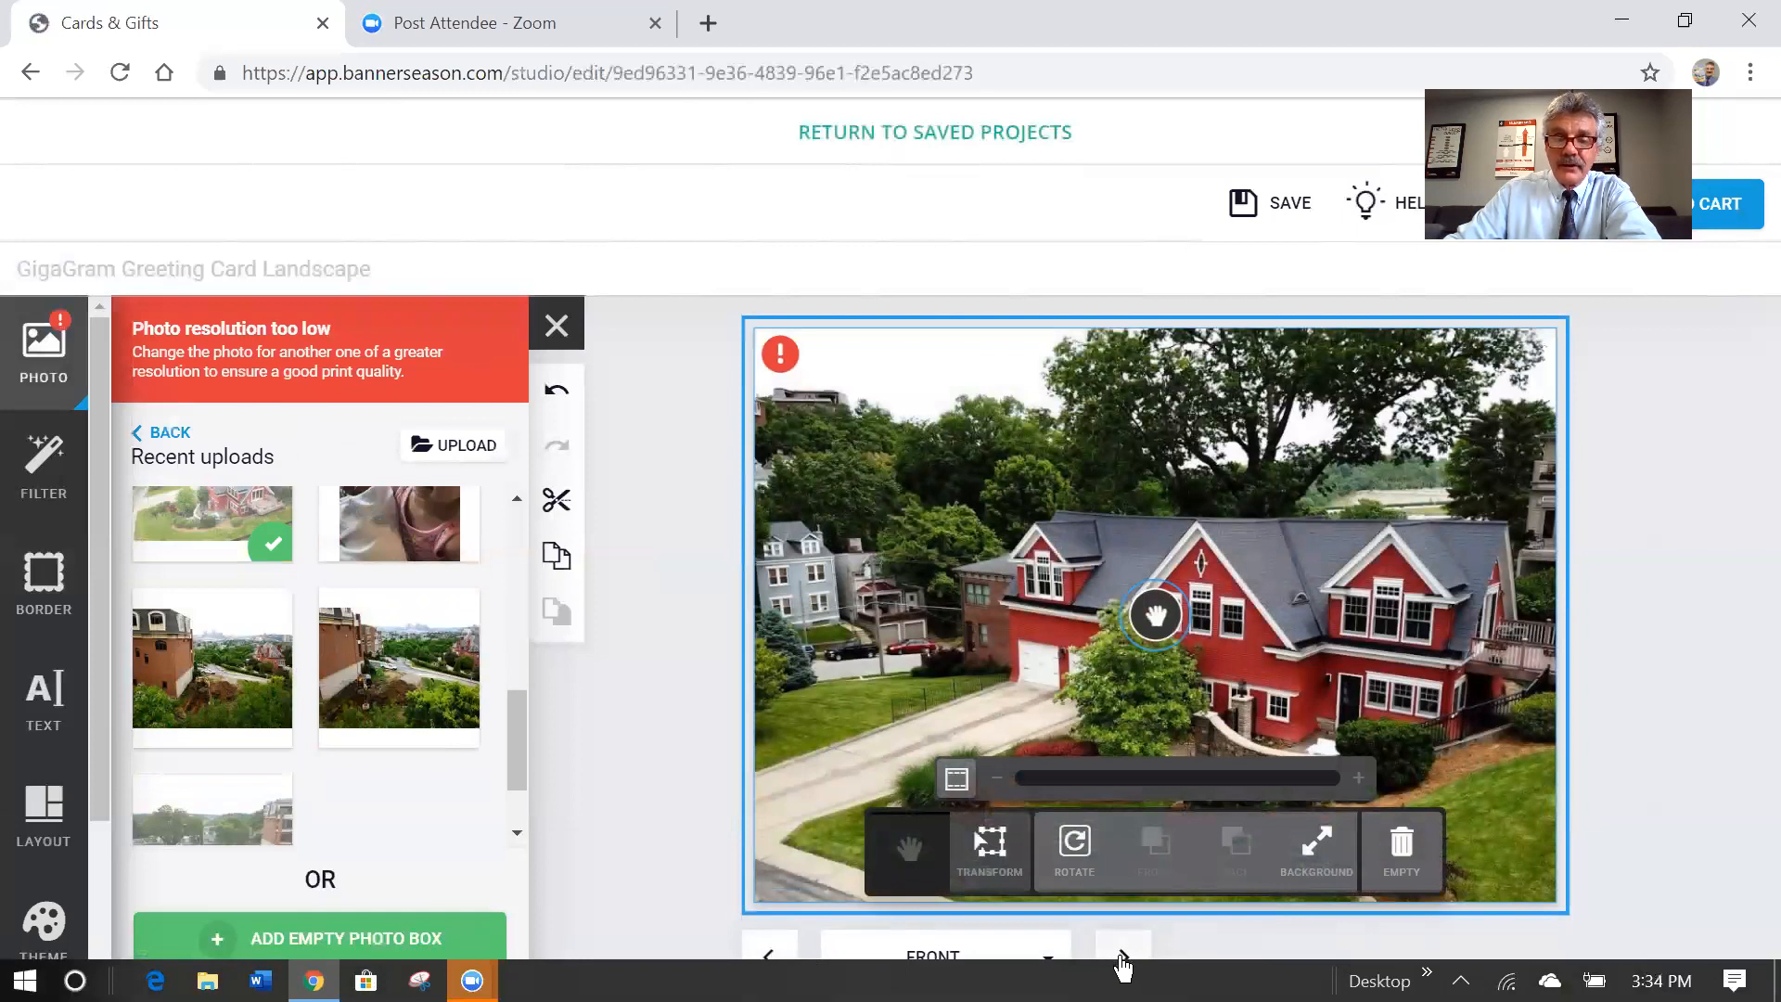
left_click(1123, 960)
left_click(1125, 958)
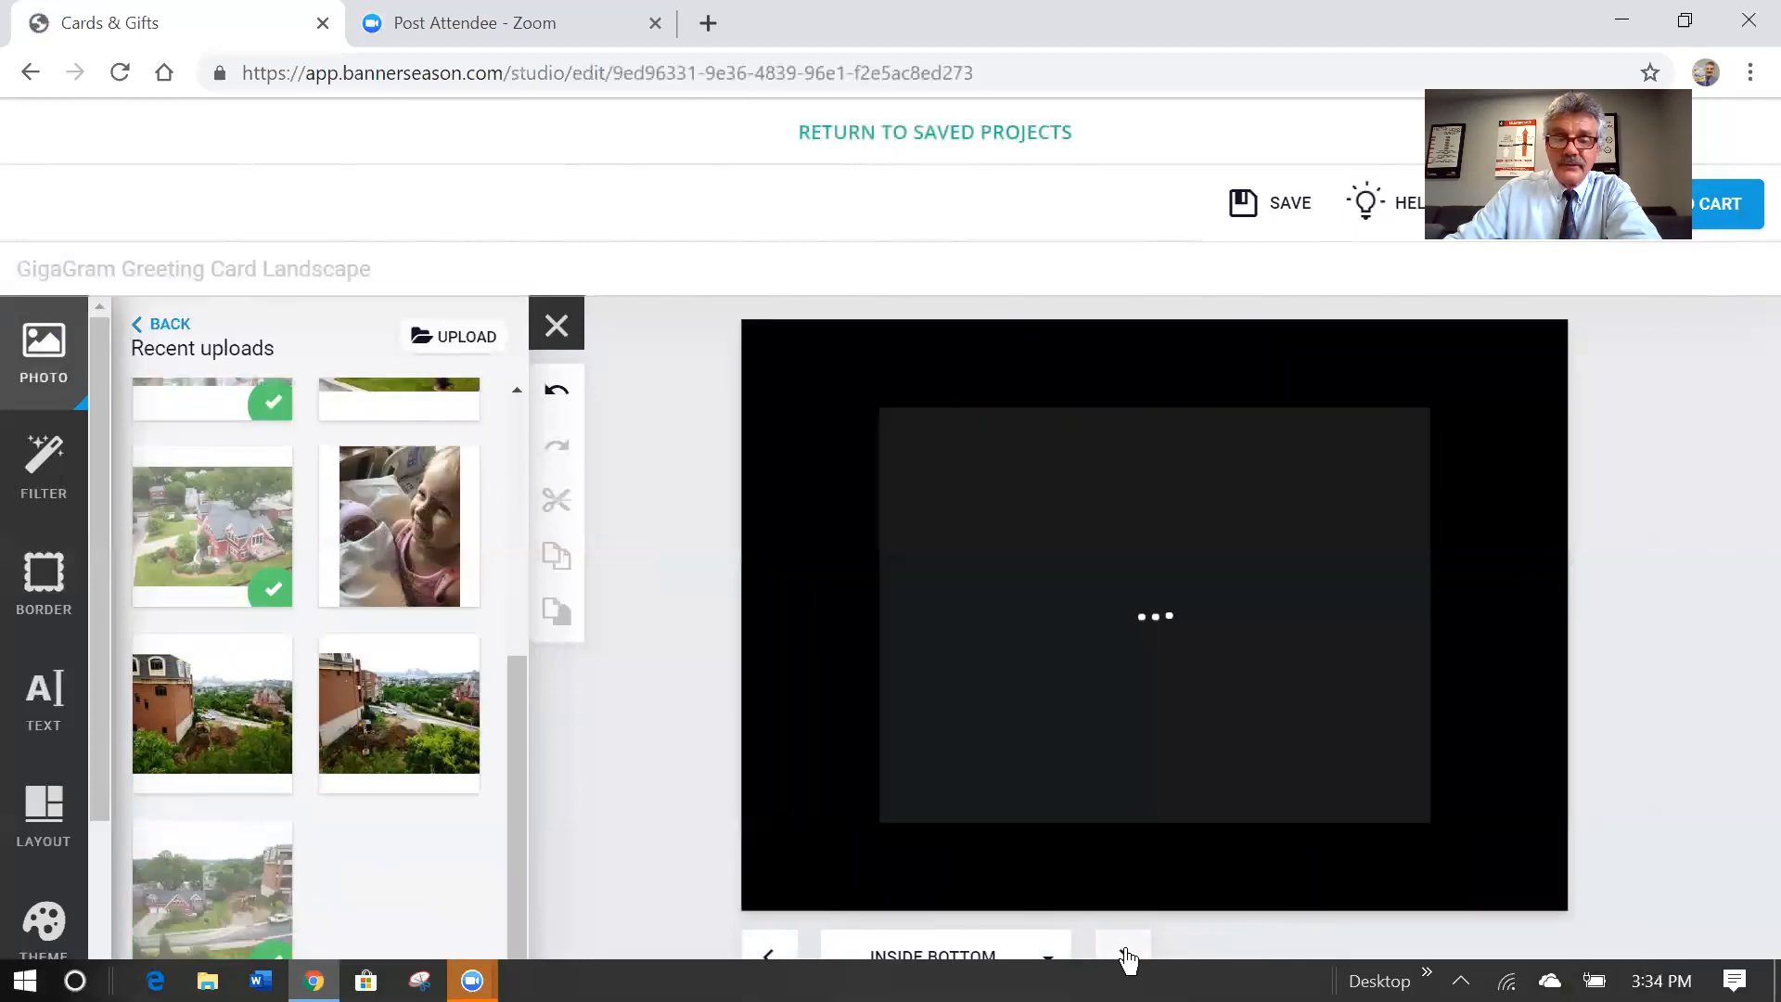
left_click(1126, 958)
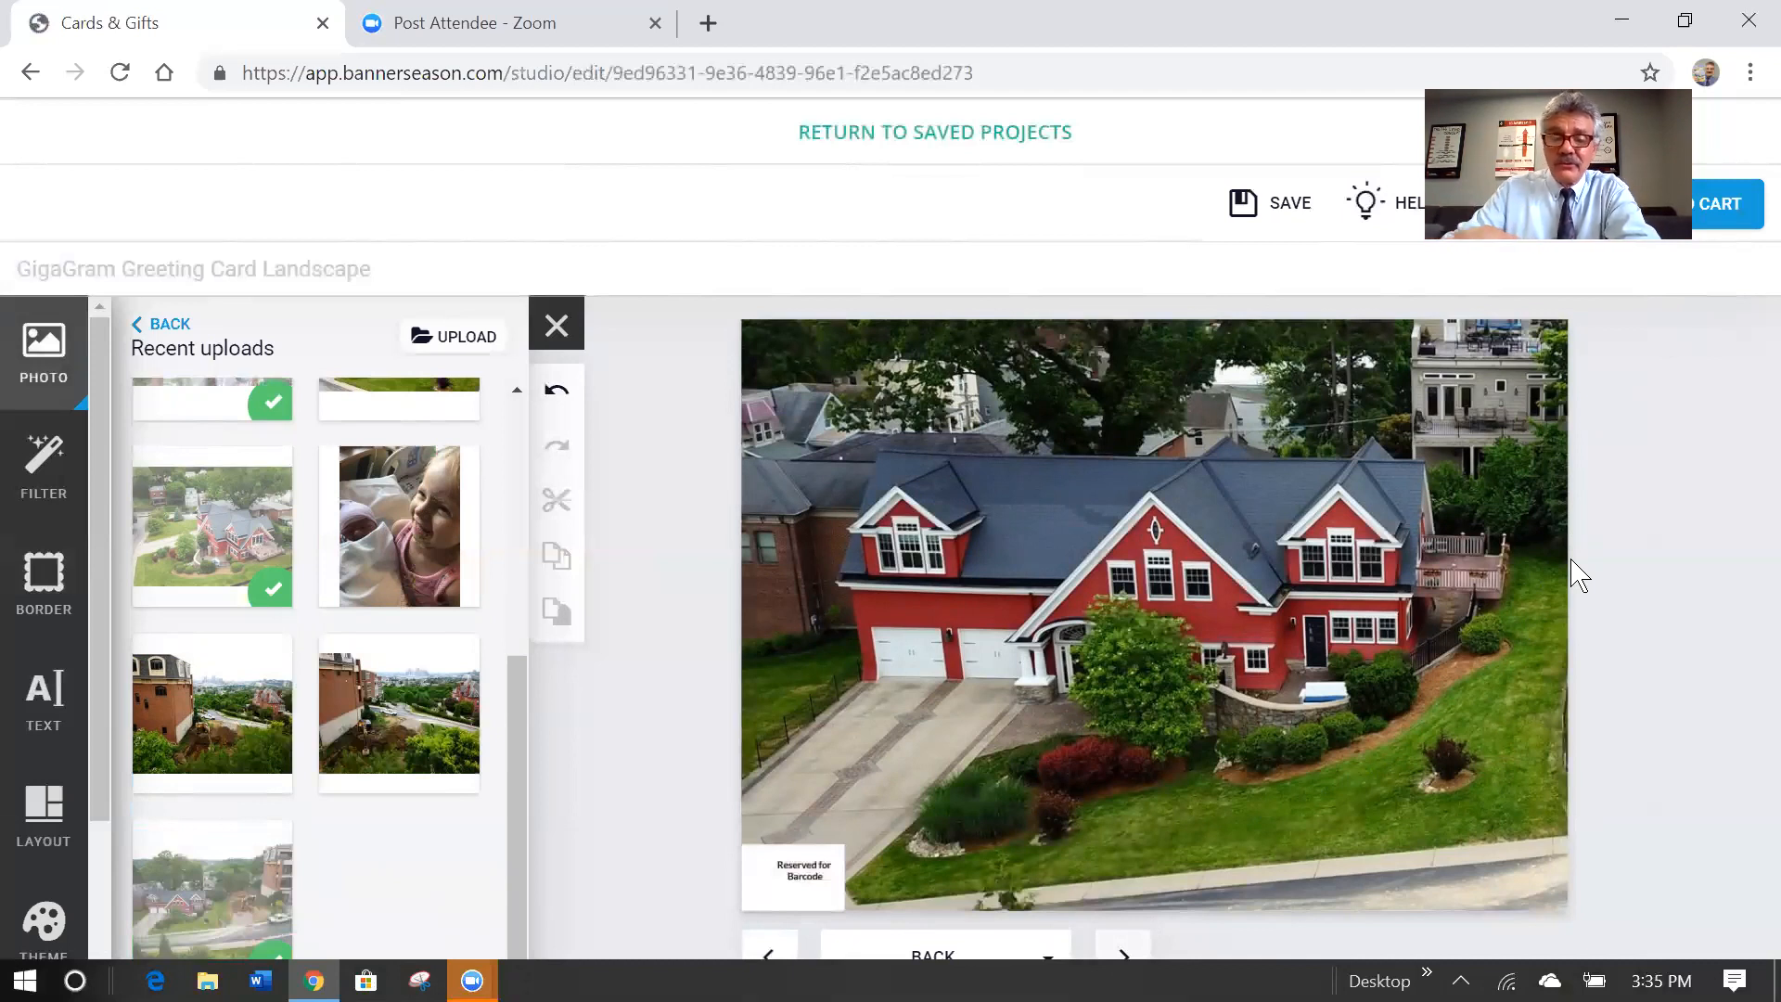
Place the aerial house photo on the Envelope page, filling the whole envelope.
left_click(1131, 953)
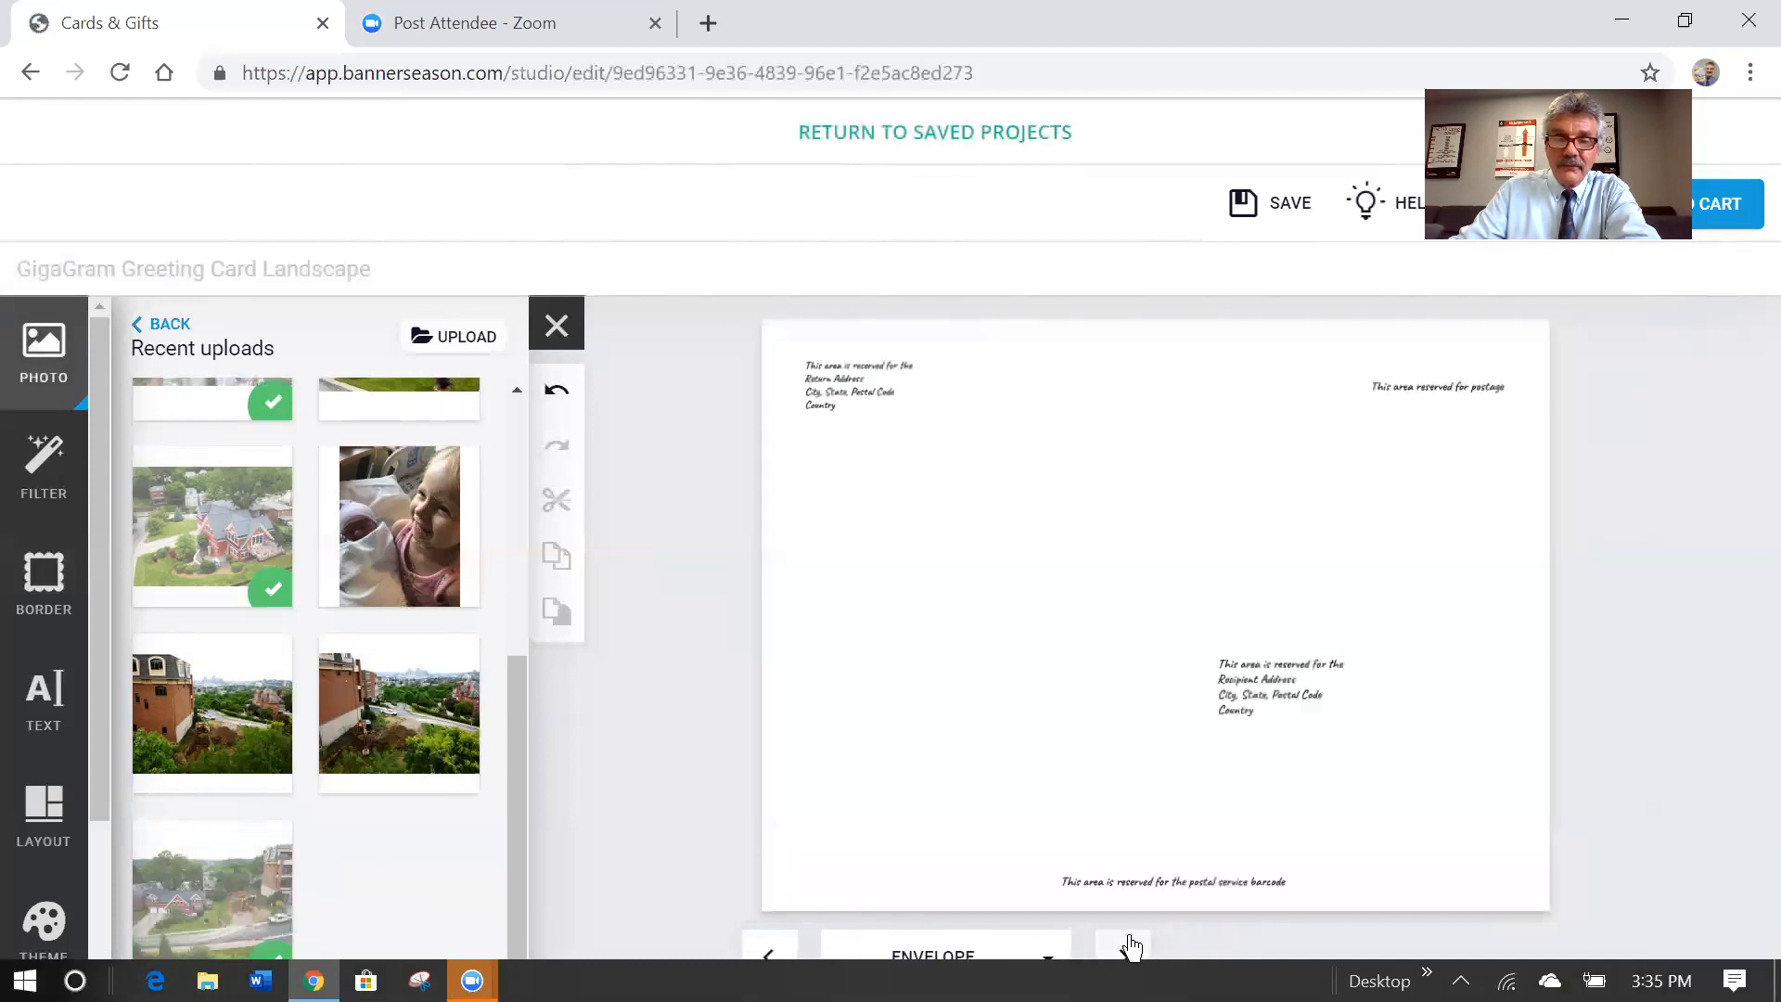
left_click(218, 552)
left_click_drag(1385, 673, 1157, 612)
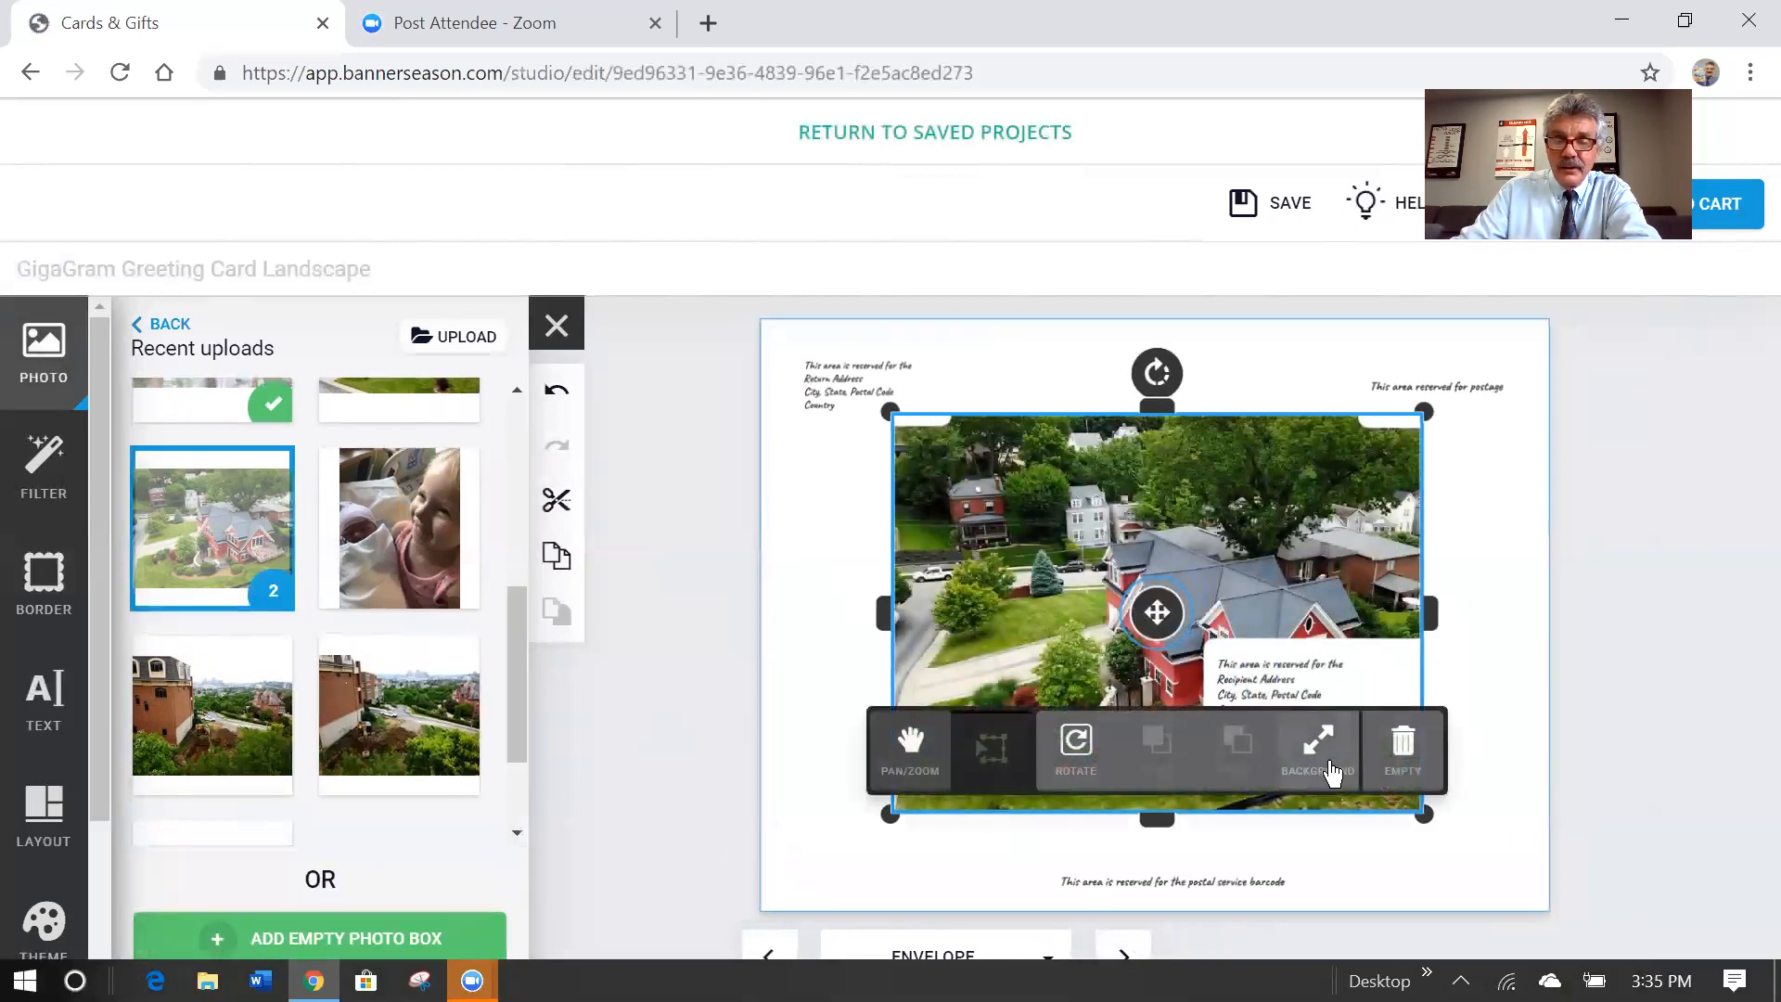
left_click(1321, 749)
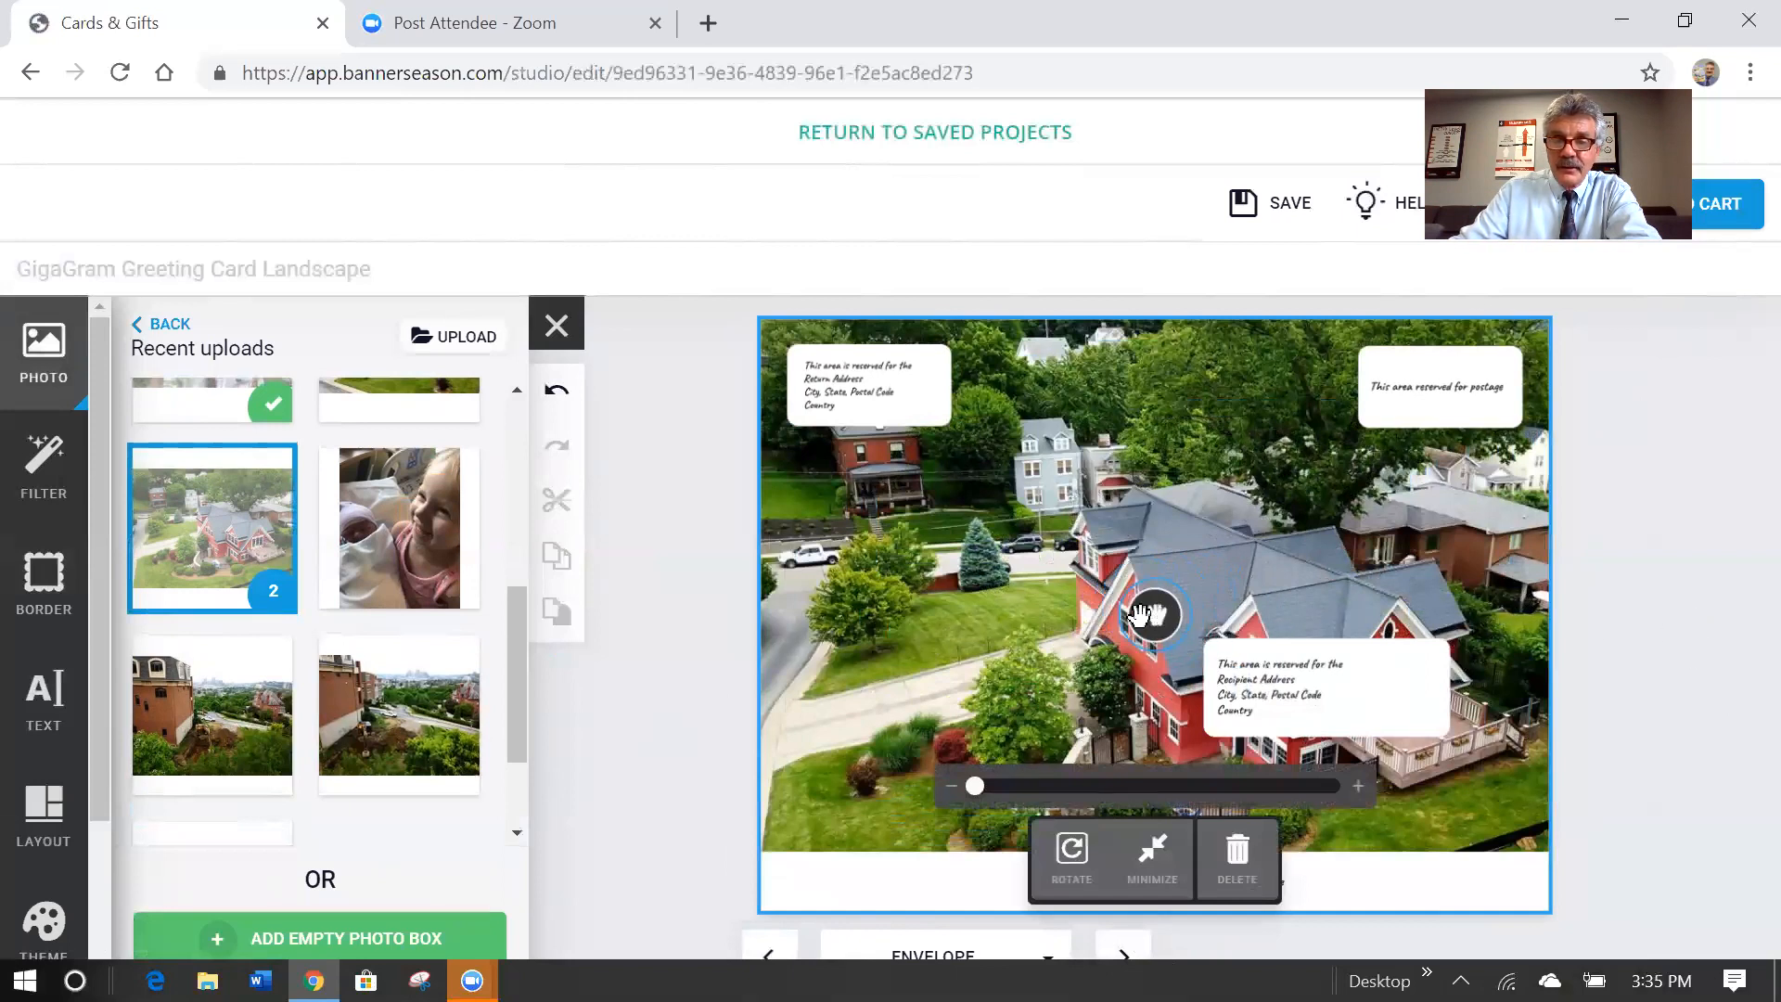
Nudge the envelope's house photo slightly left behind the address areas.
left_click(1150, 598)
left_click_drag(1152, 565, 1132, 578)
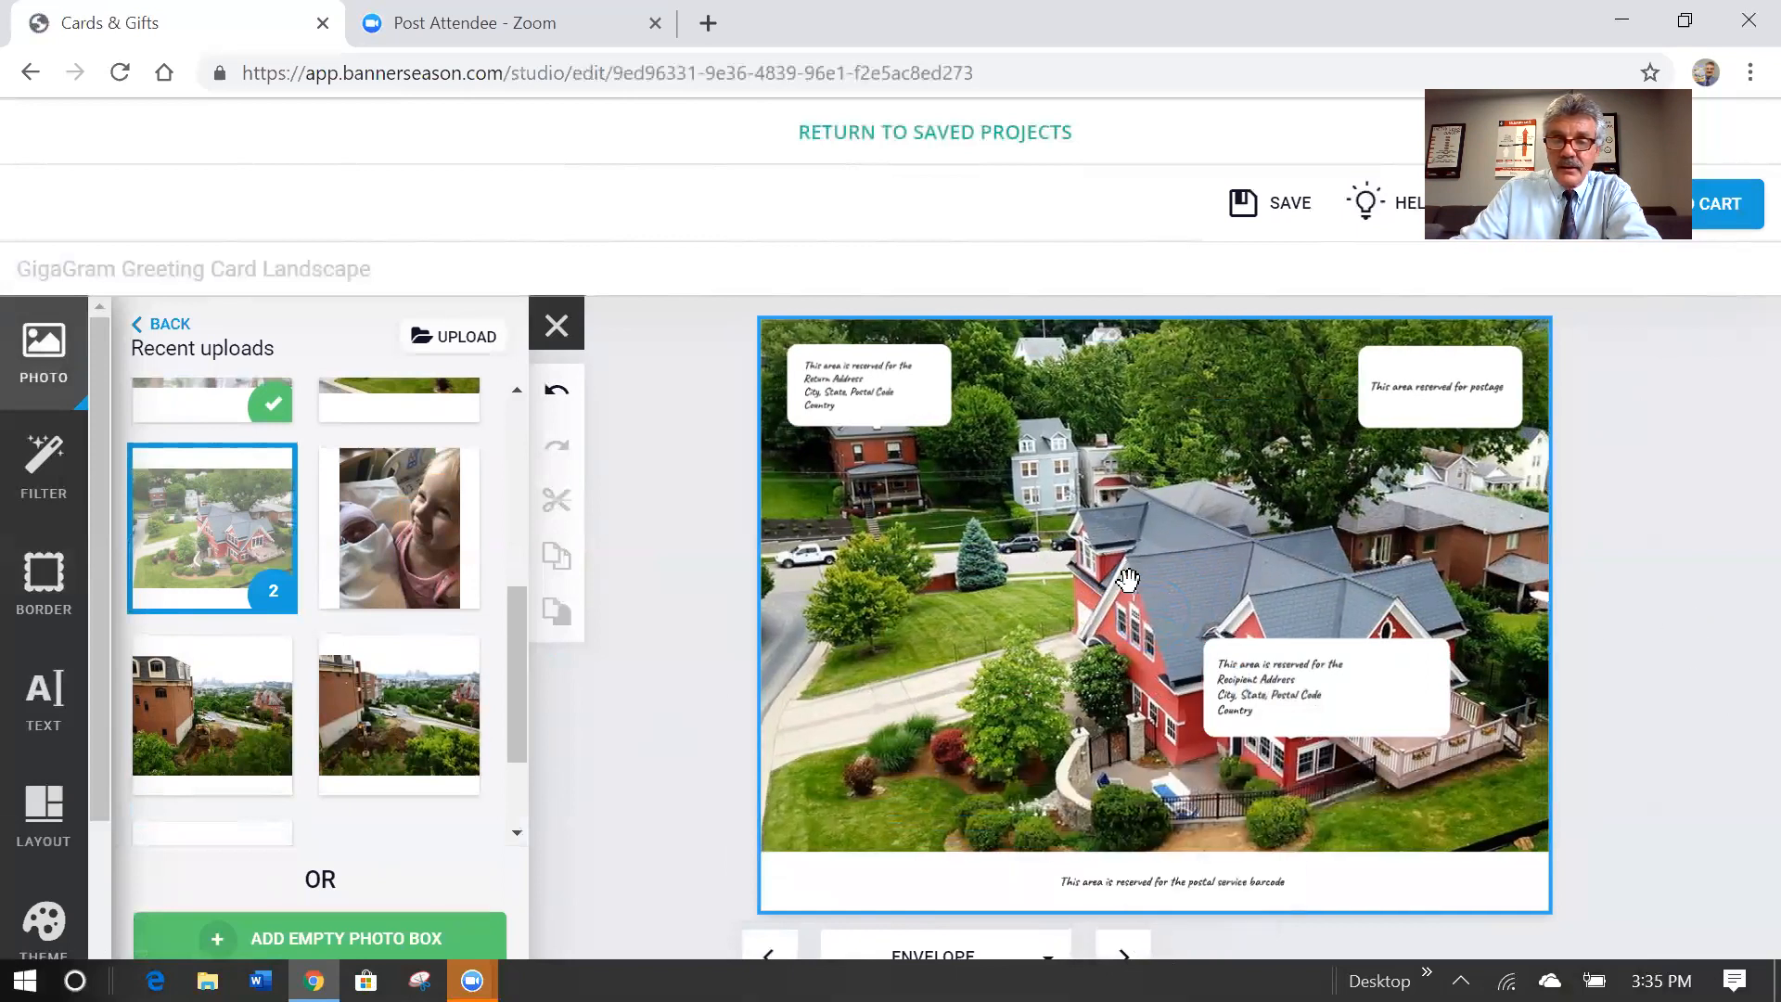
left_click(1128, 580)
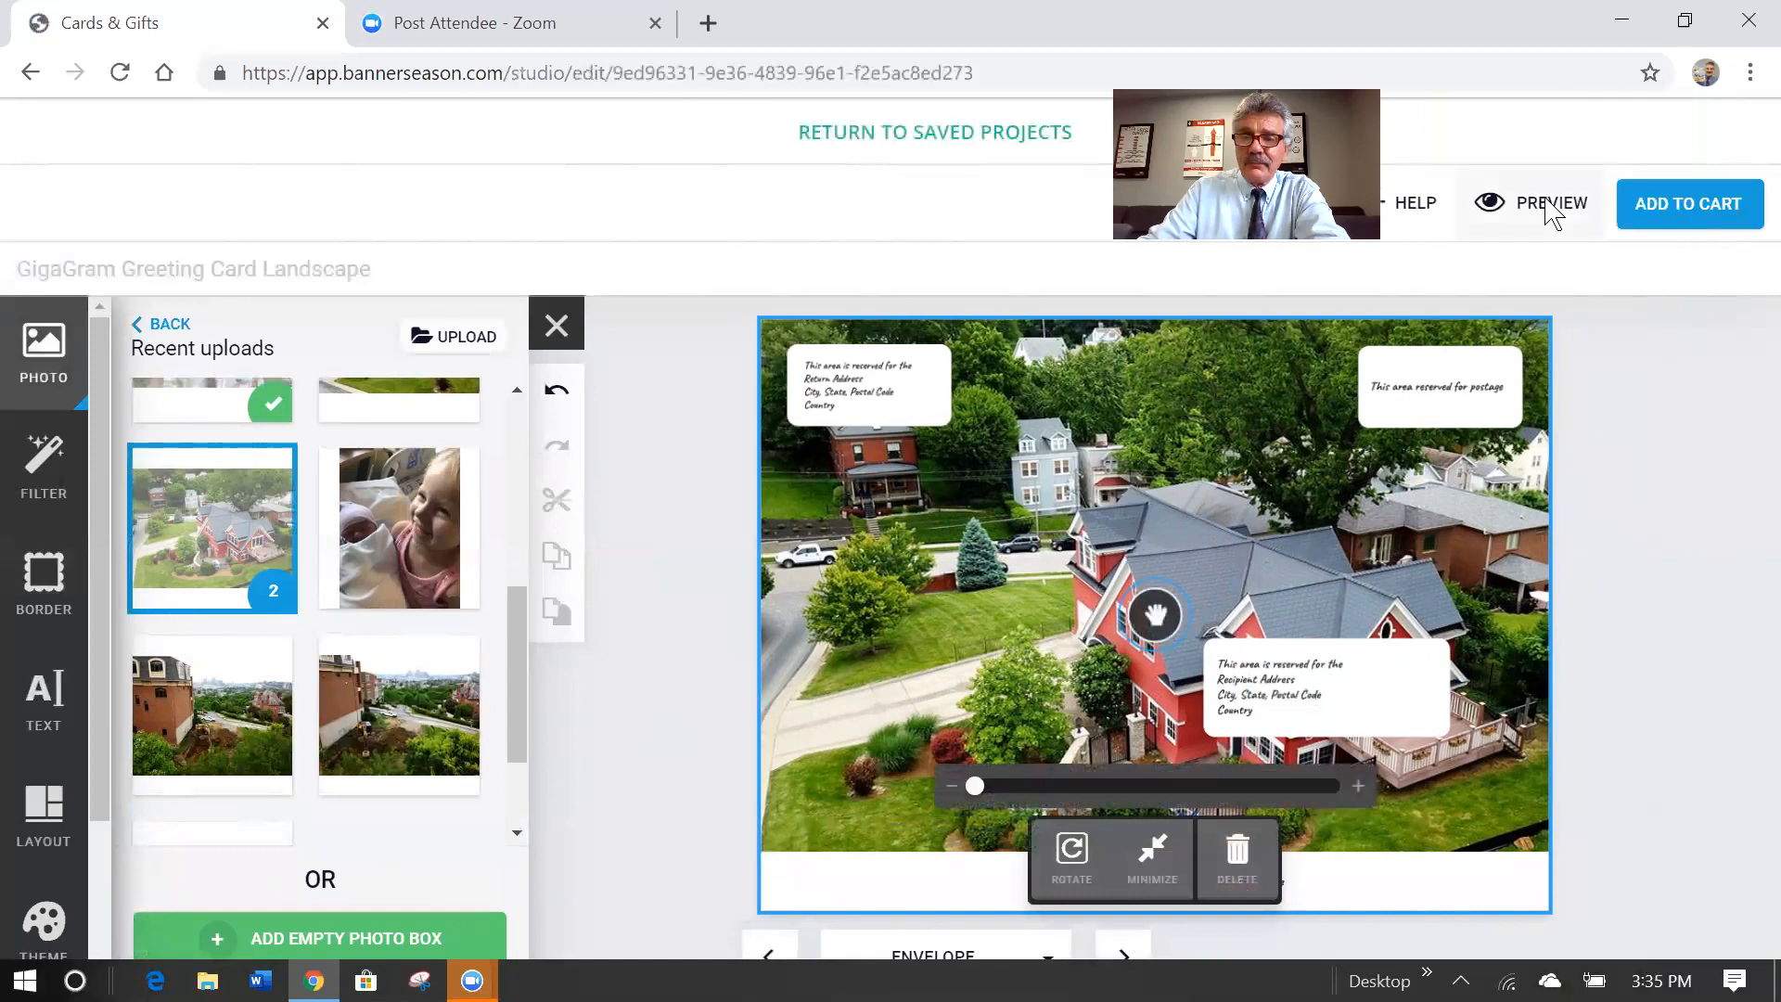
Preview the card through pages 2, 3 and 4, ending on the envelope side.
left_click(1546, 206)
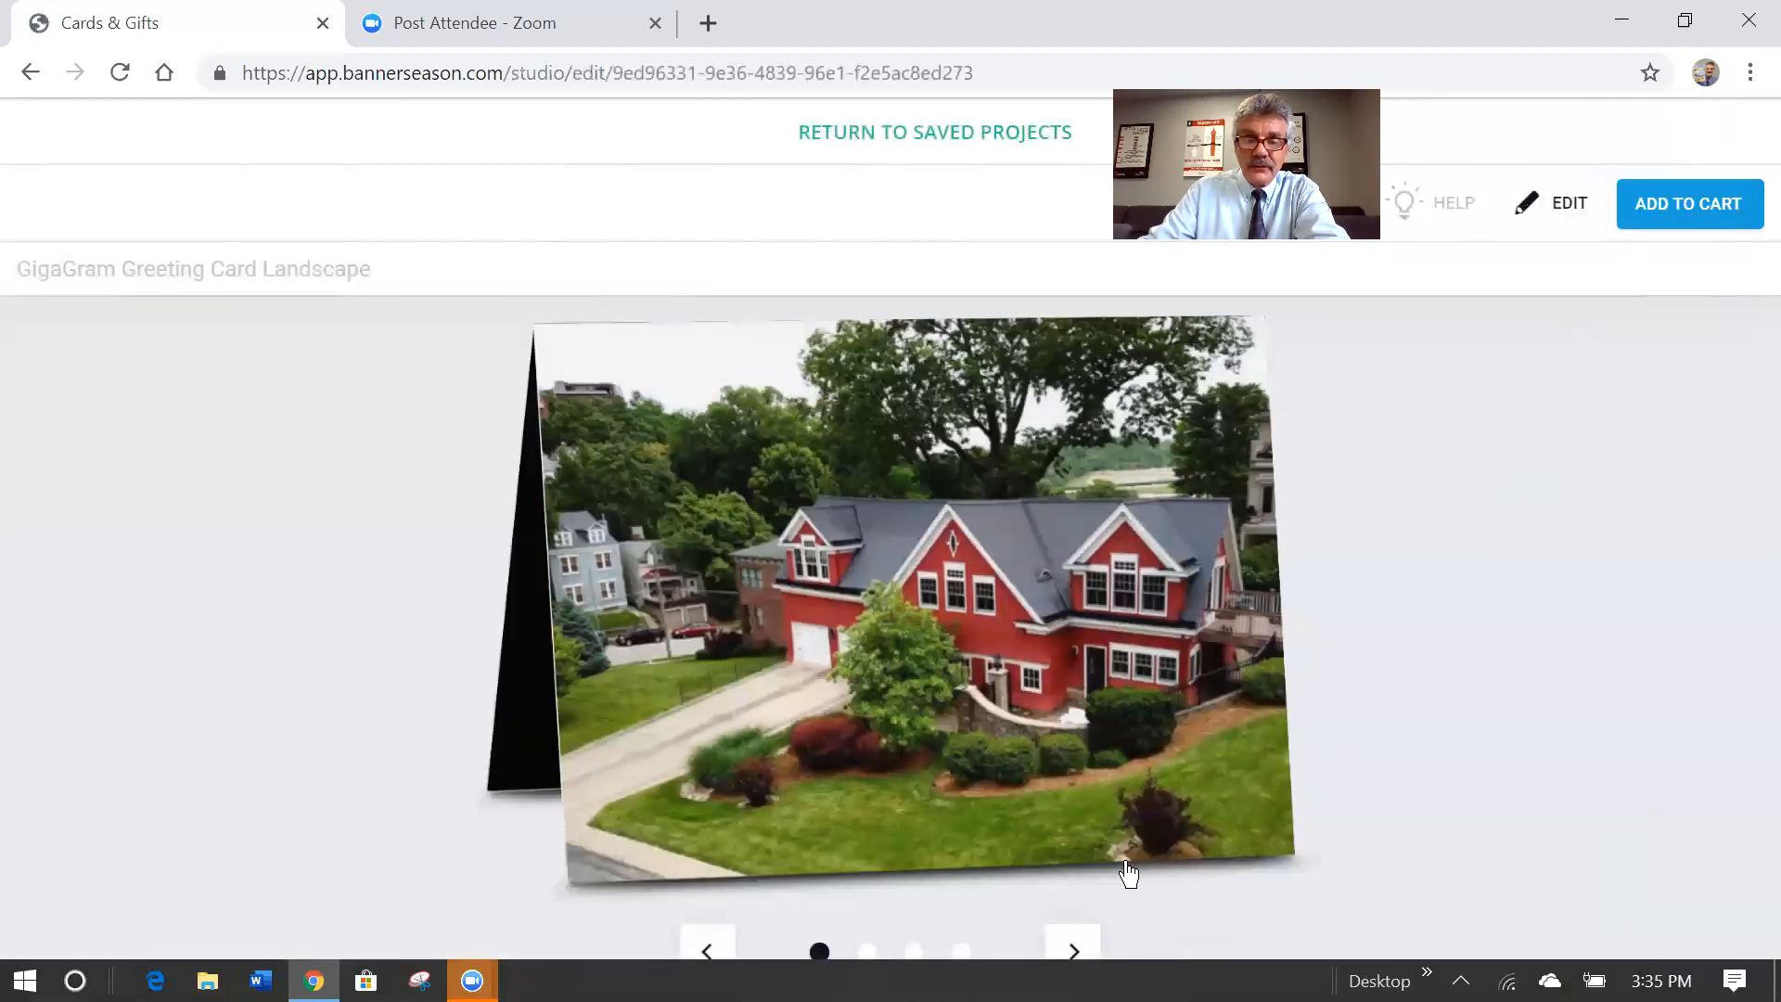
left_click(1076, 951)
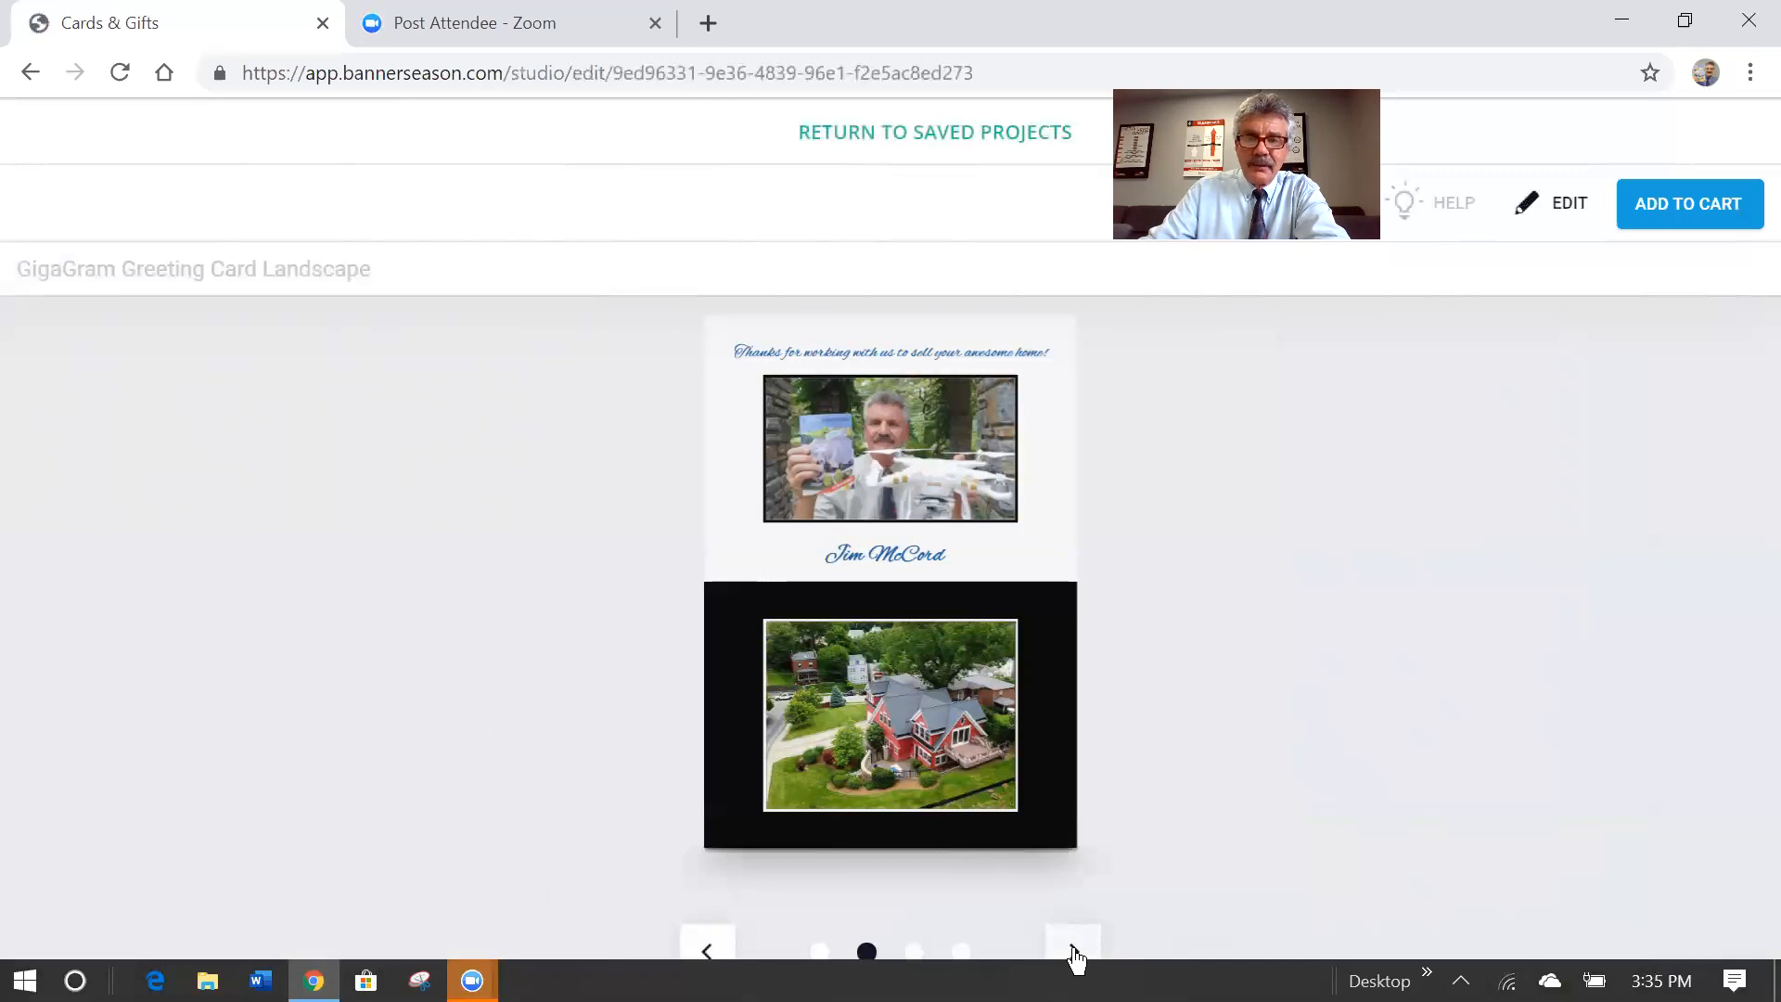
left_click(1073, 953)
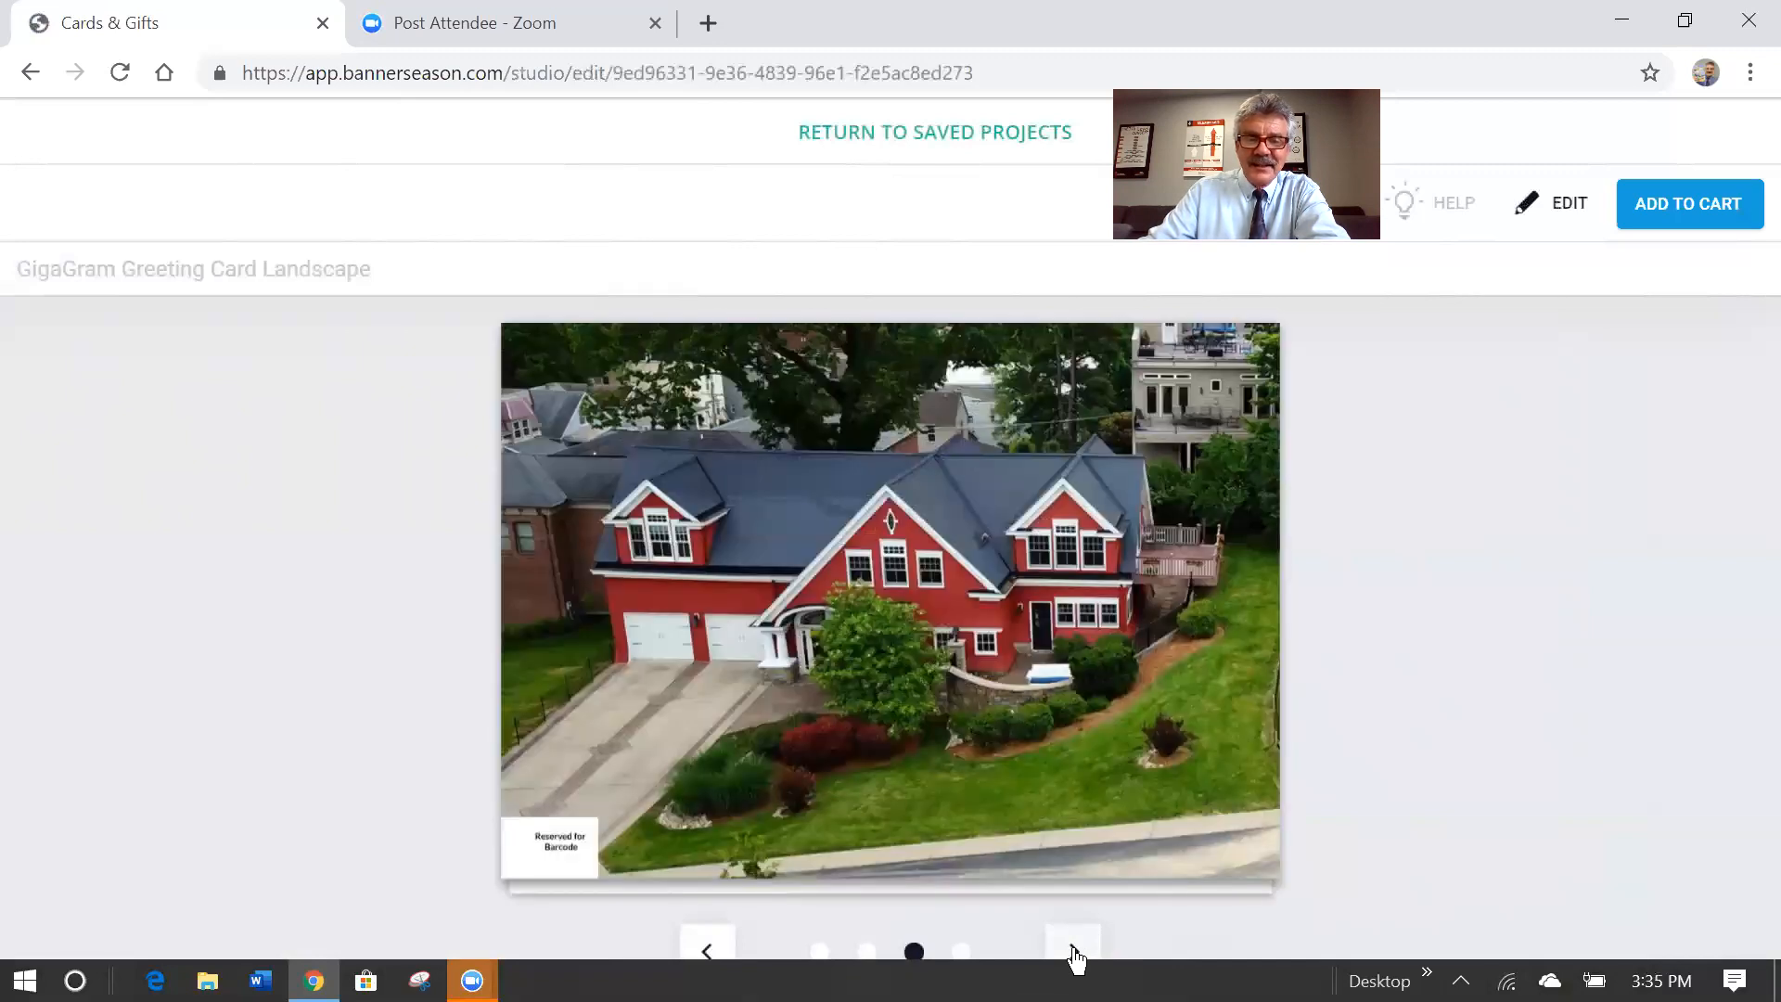
left_click(1073, 953)
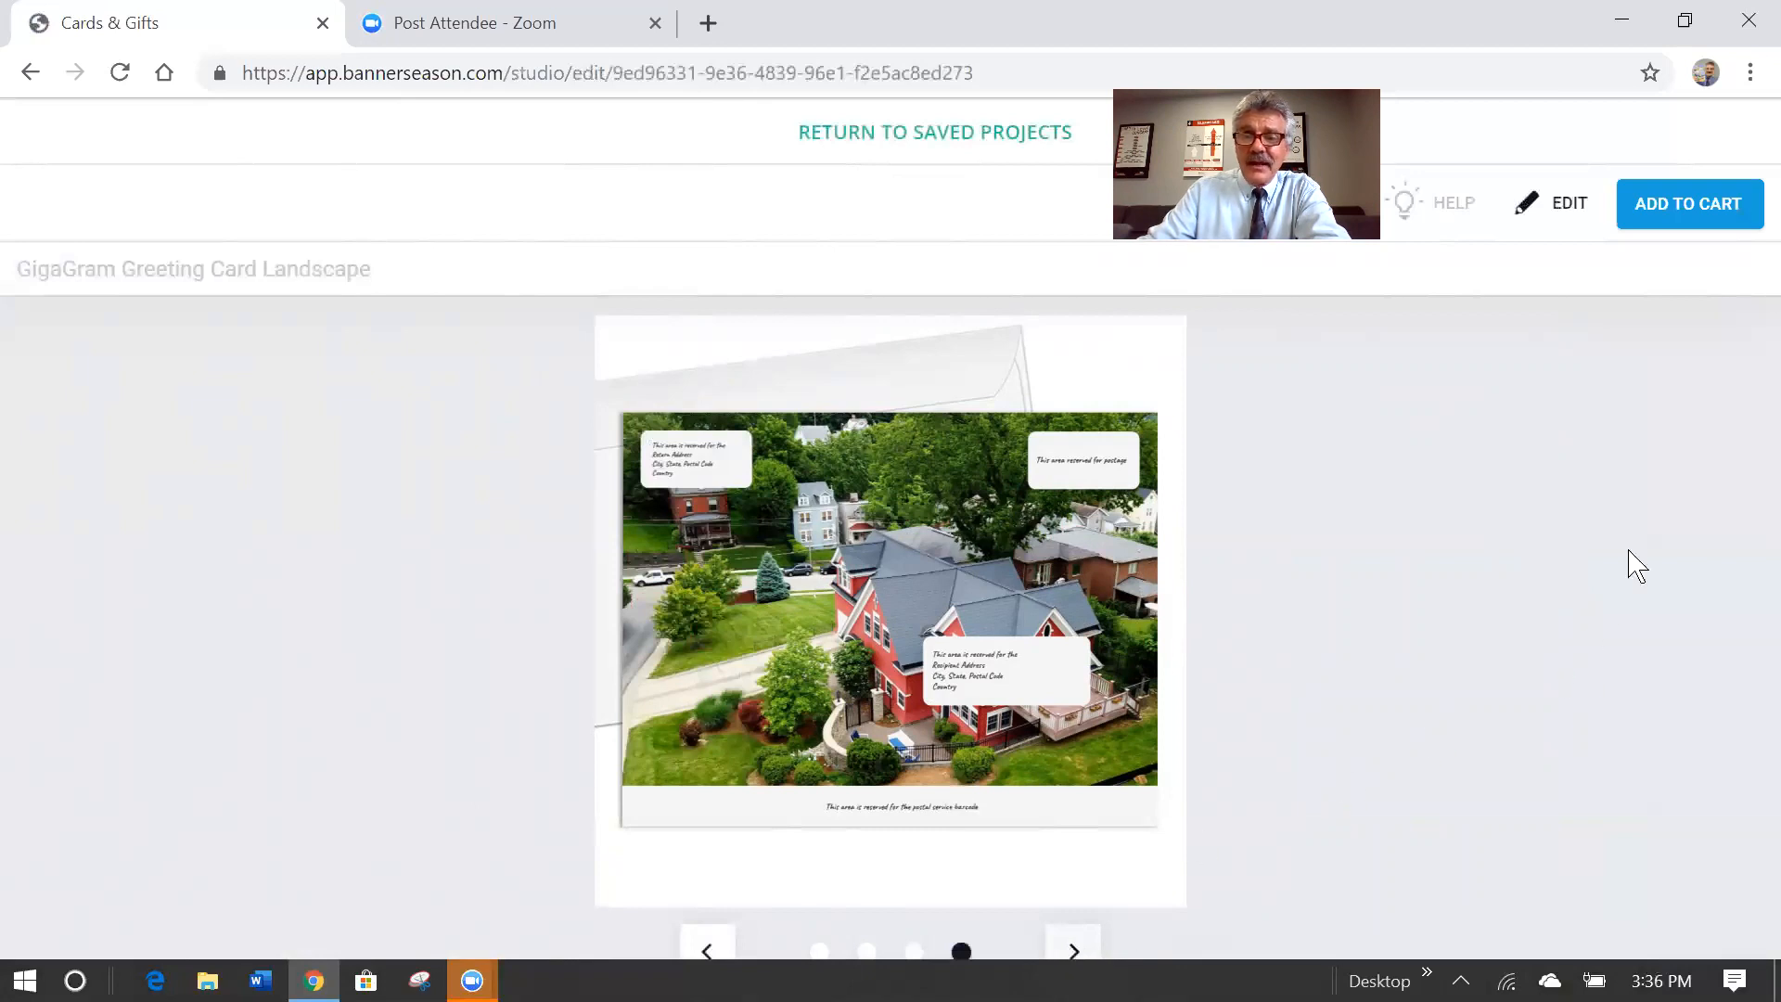
Remove the black background from the Inside Bottom page so it turns white.
left_click(1566, 210)
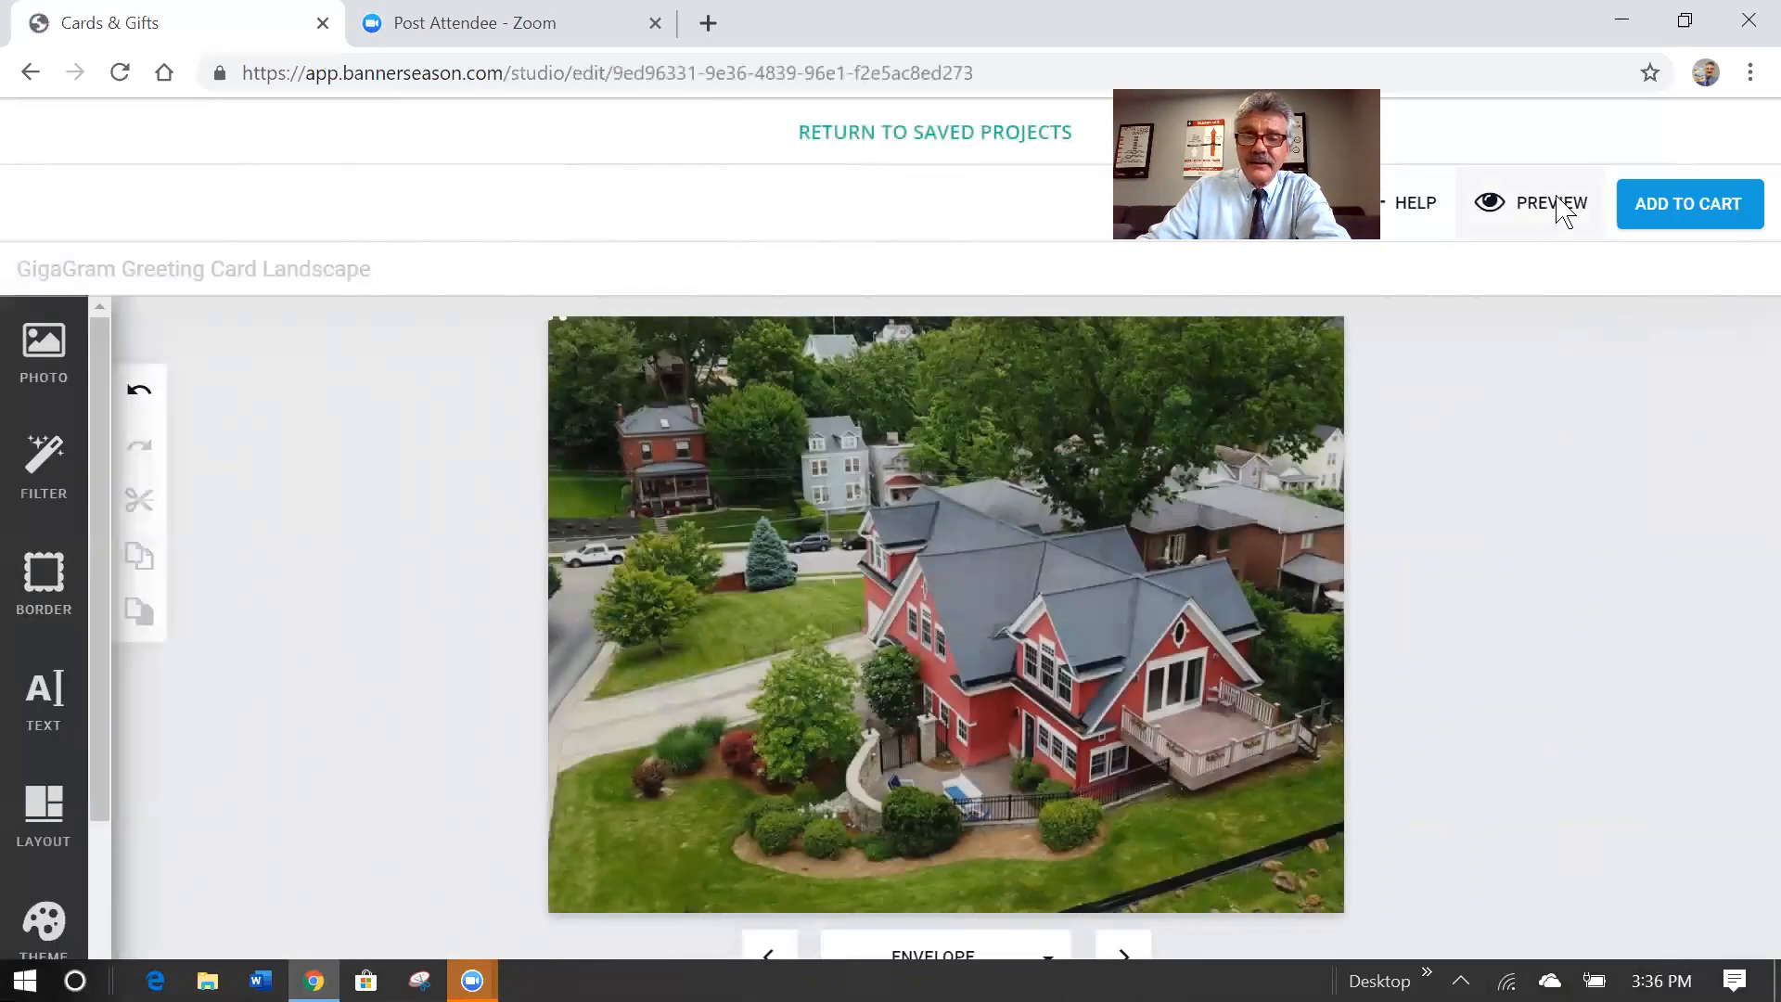
left_click(770, 958)
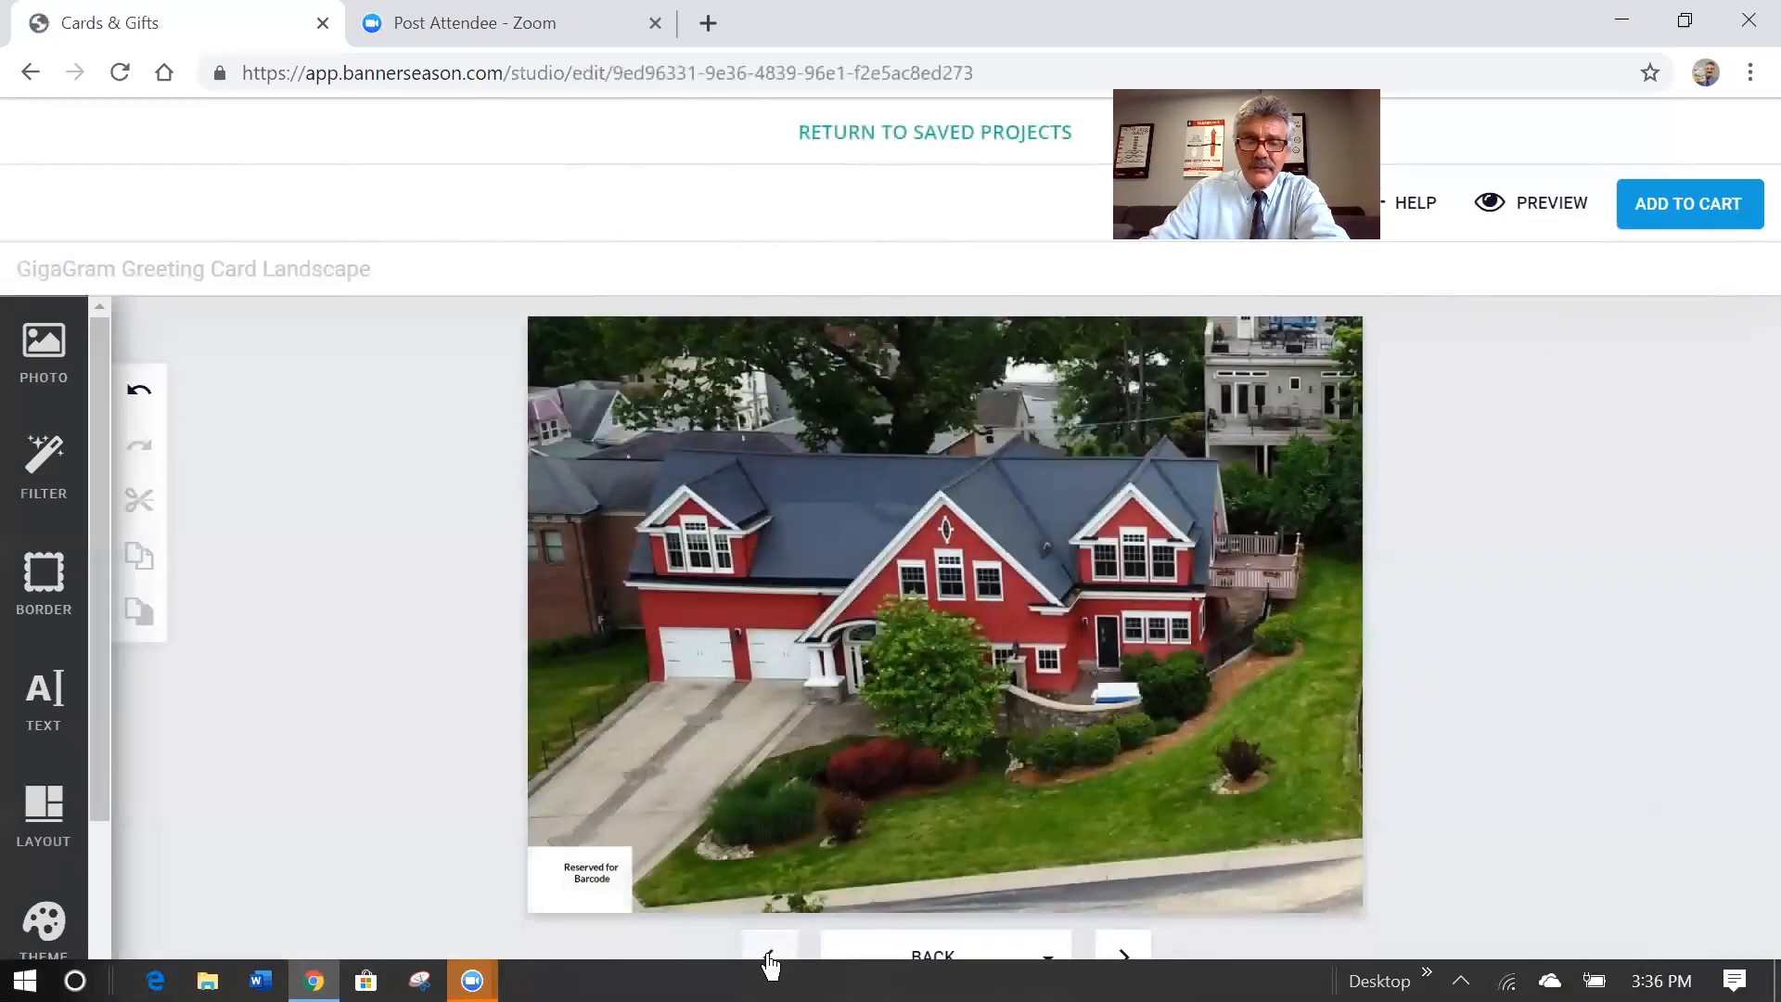
left_click(770, 958)
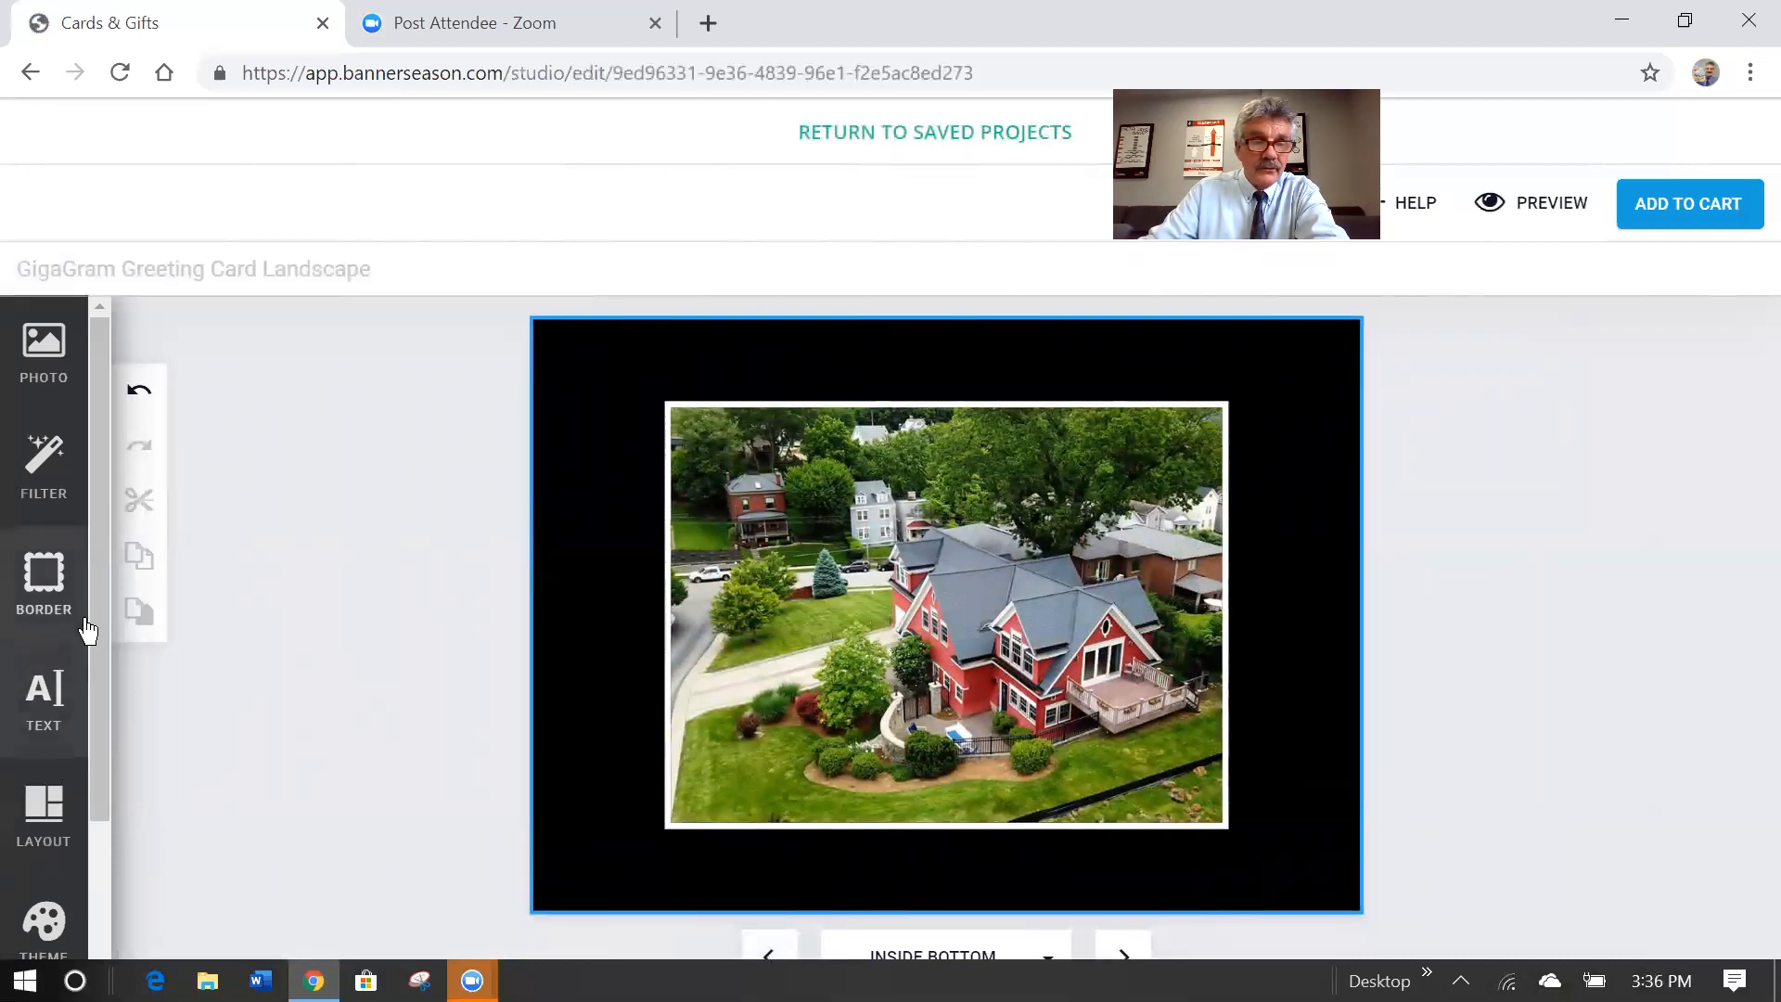
scroll(98, 616, "down", 3)
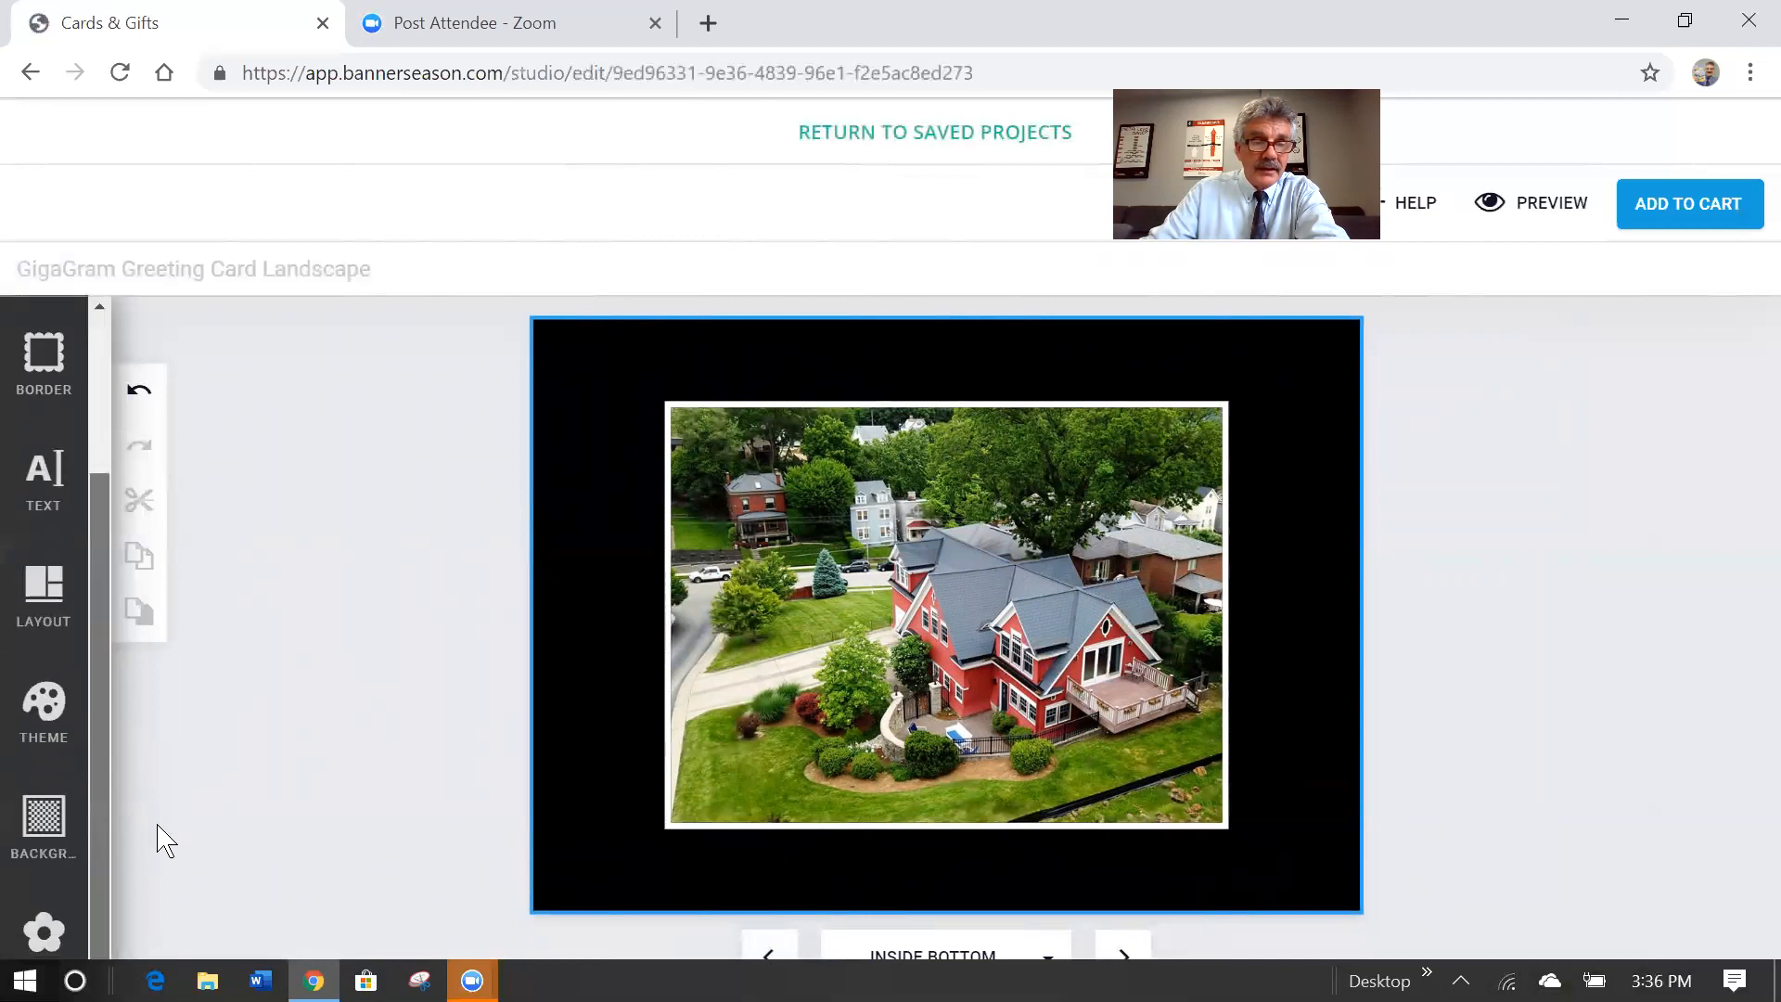
left_click(43, 821)
left_click(478, 340)
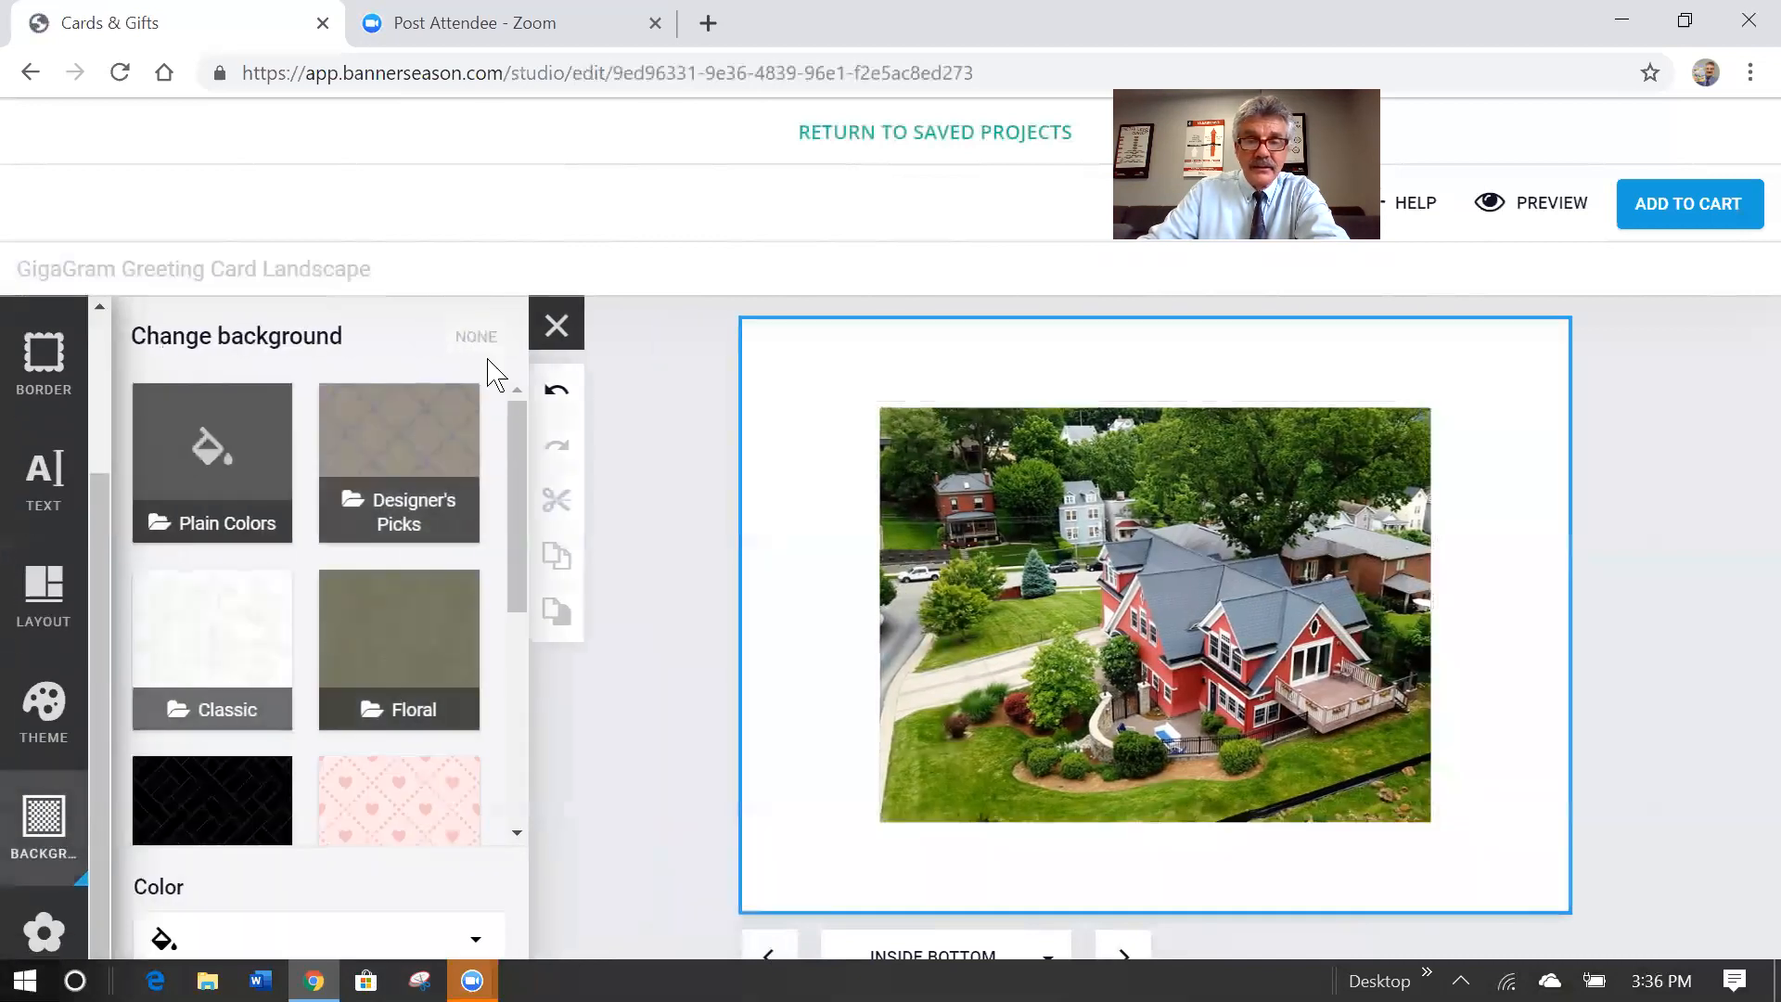
Give the Inside Bottom house photo a thin black border and preview the card.
left_click(1058, 603)
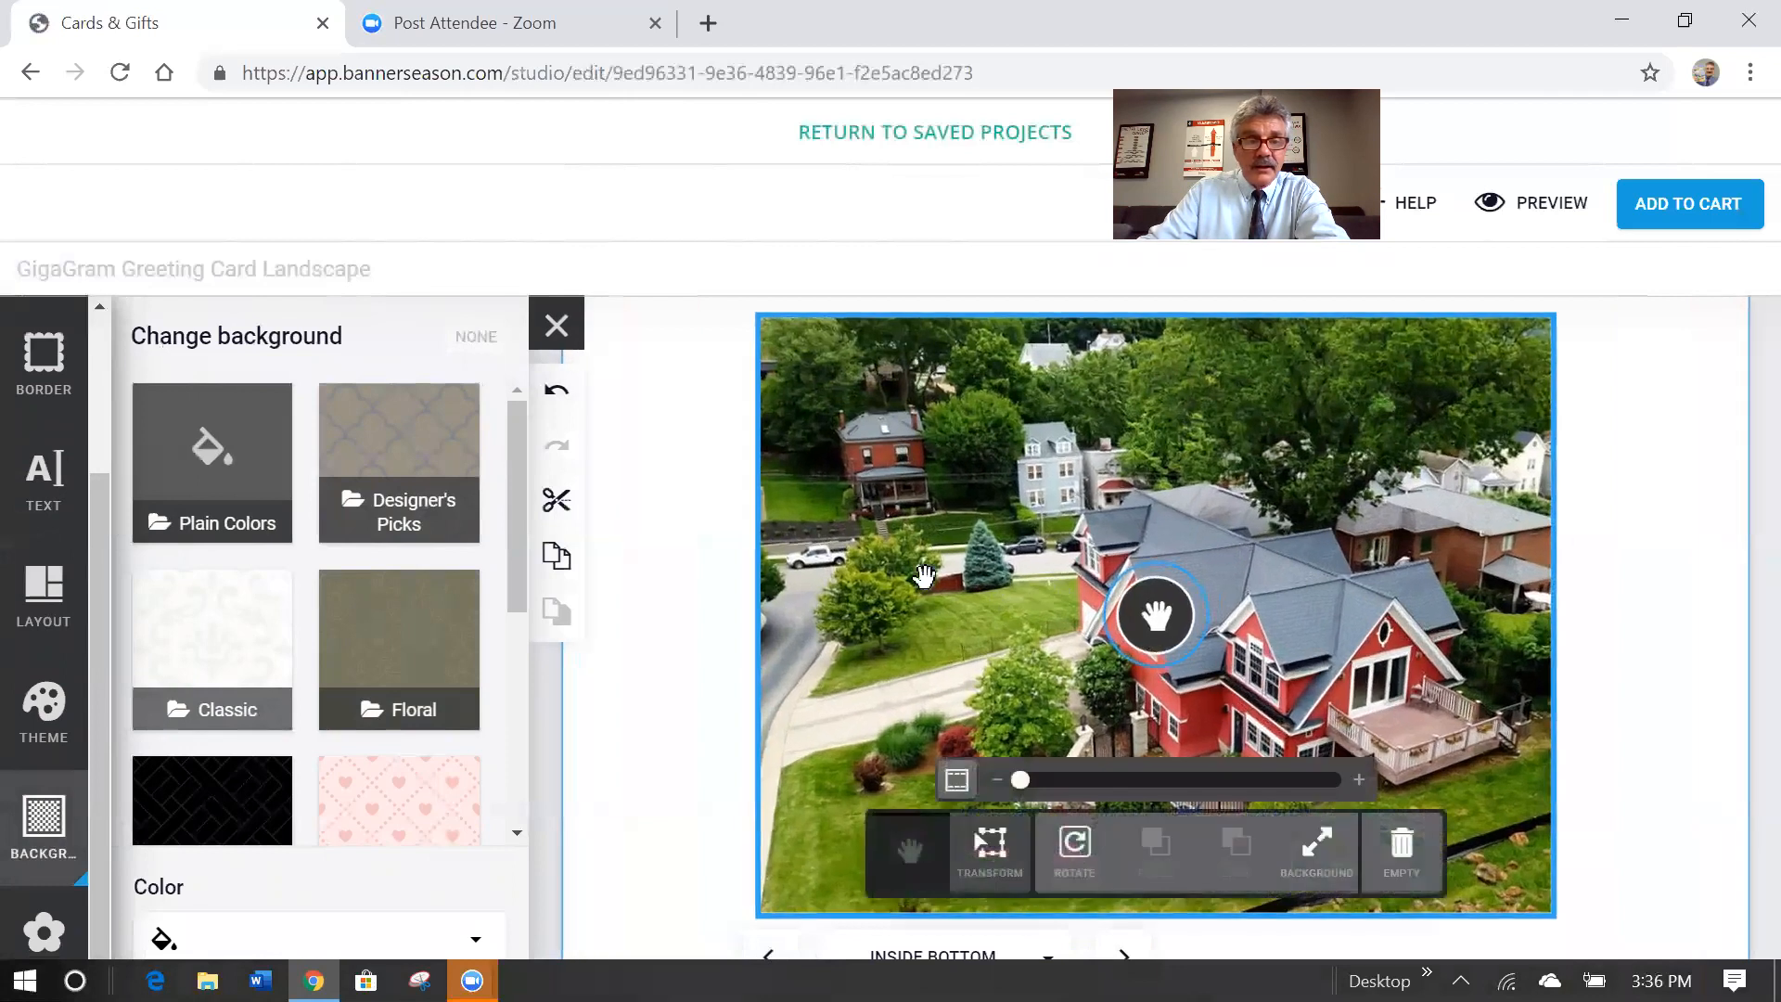
left_click(42, 375)
left_click(228, 674)
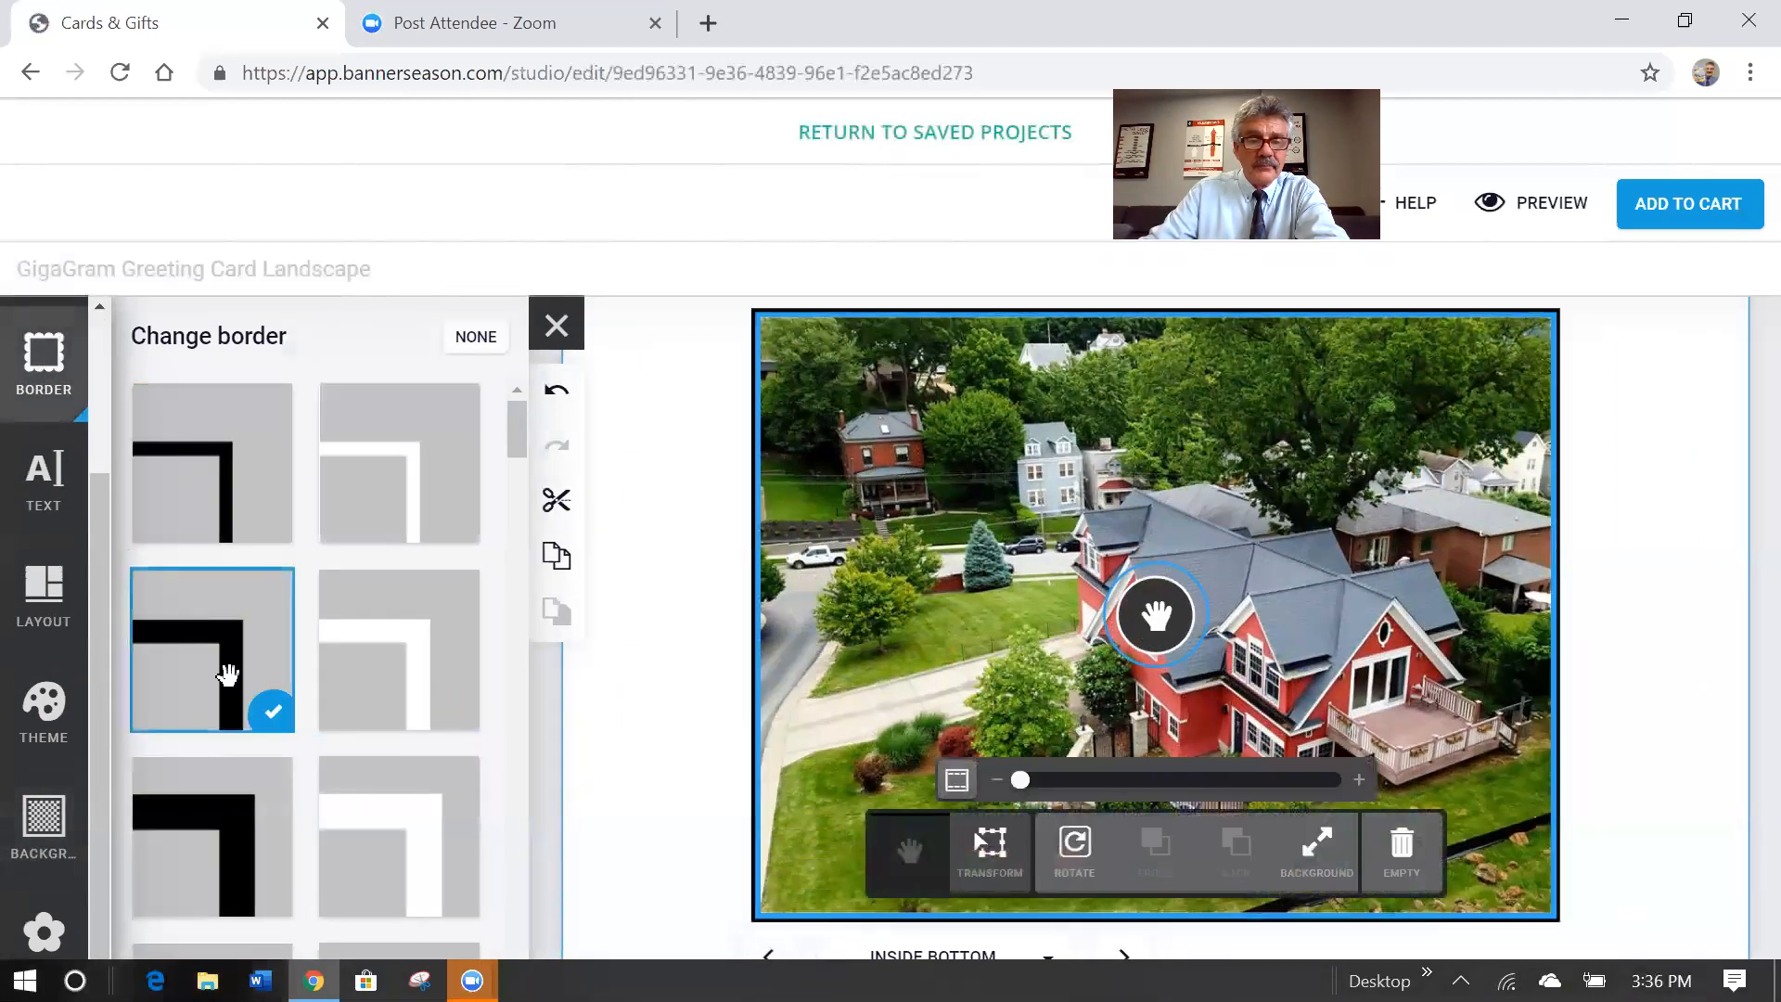
left_click(647, 558)
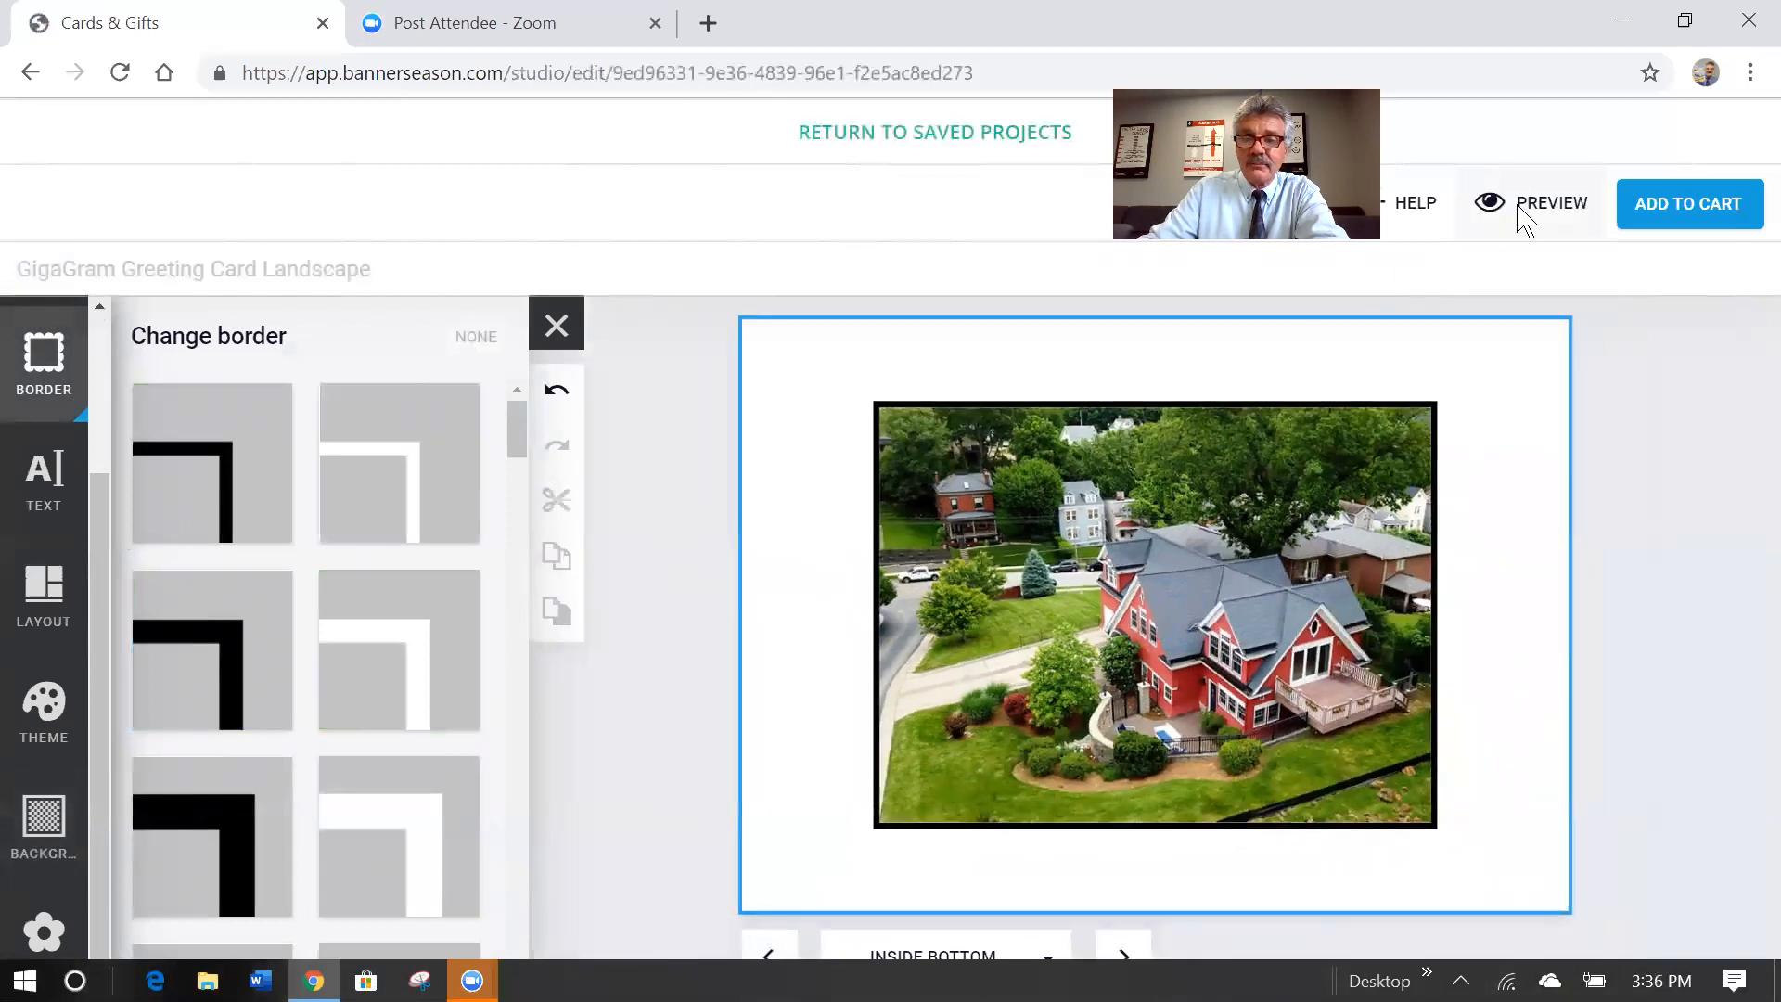
left_click(1540, 204)
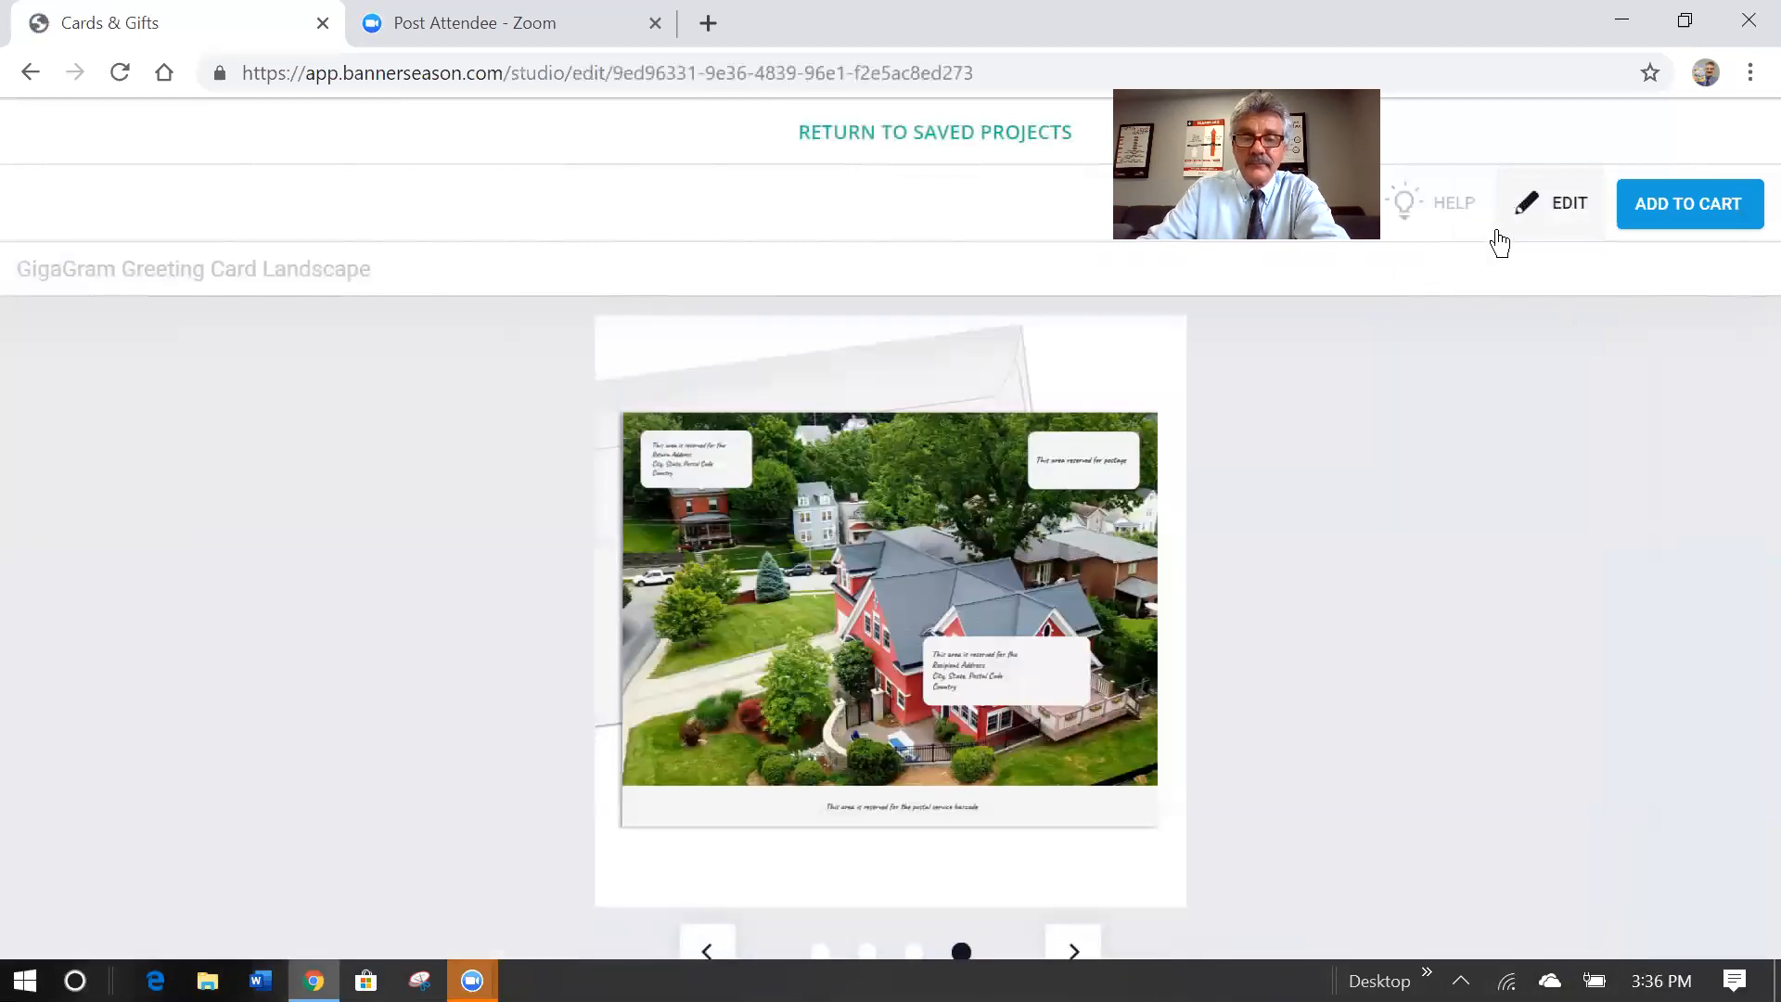
left_click(1074, 951)
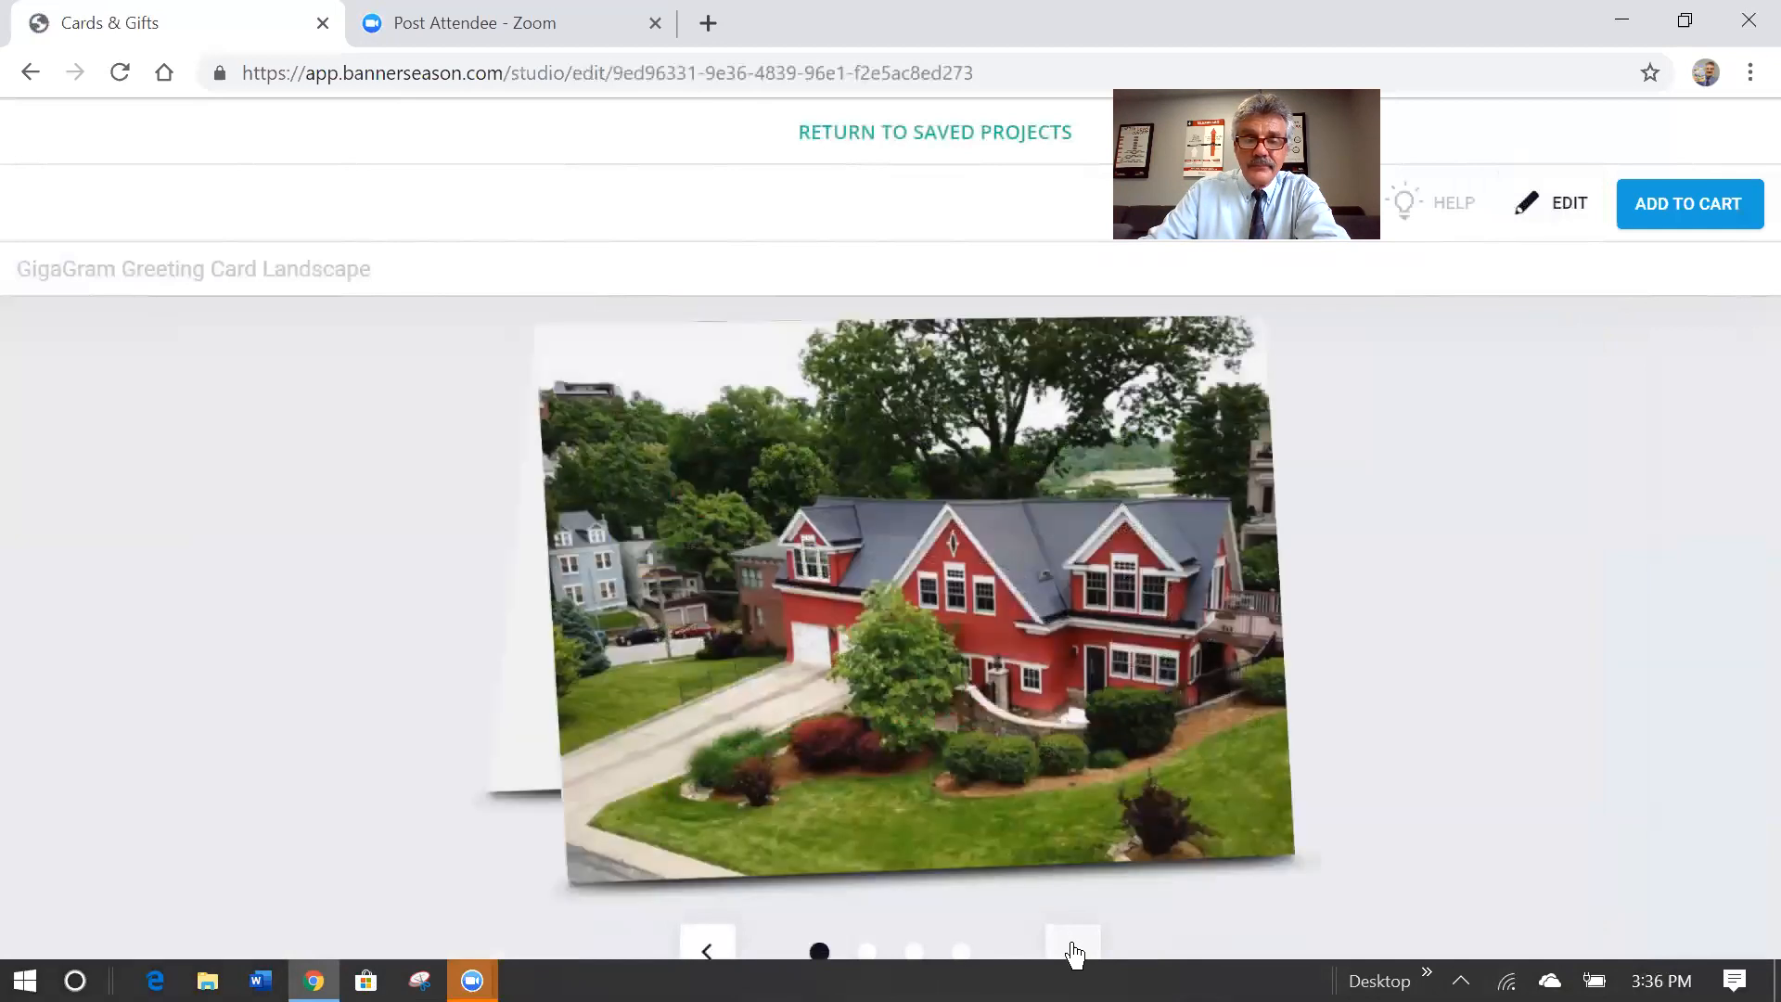
left_click(1074, 952)
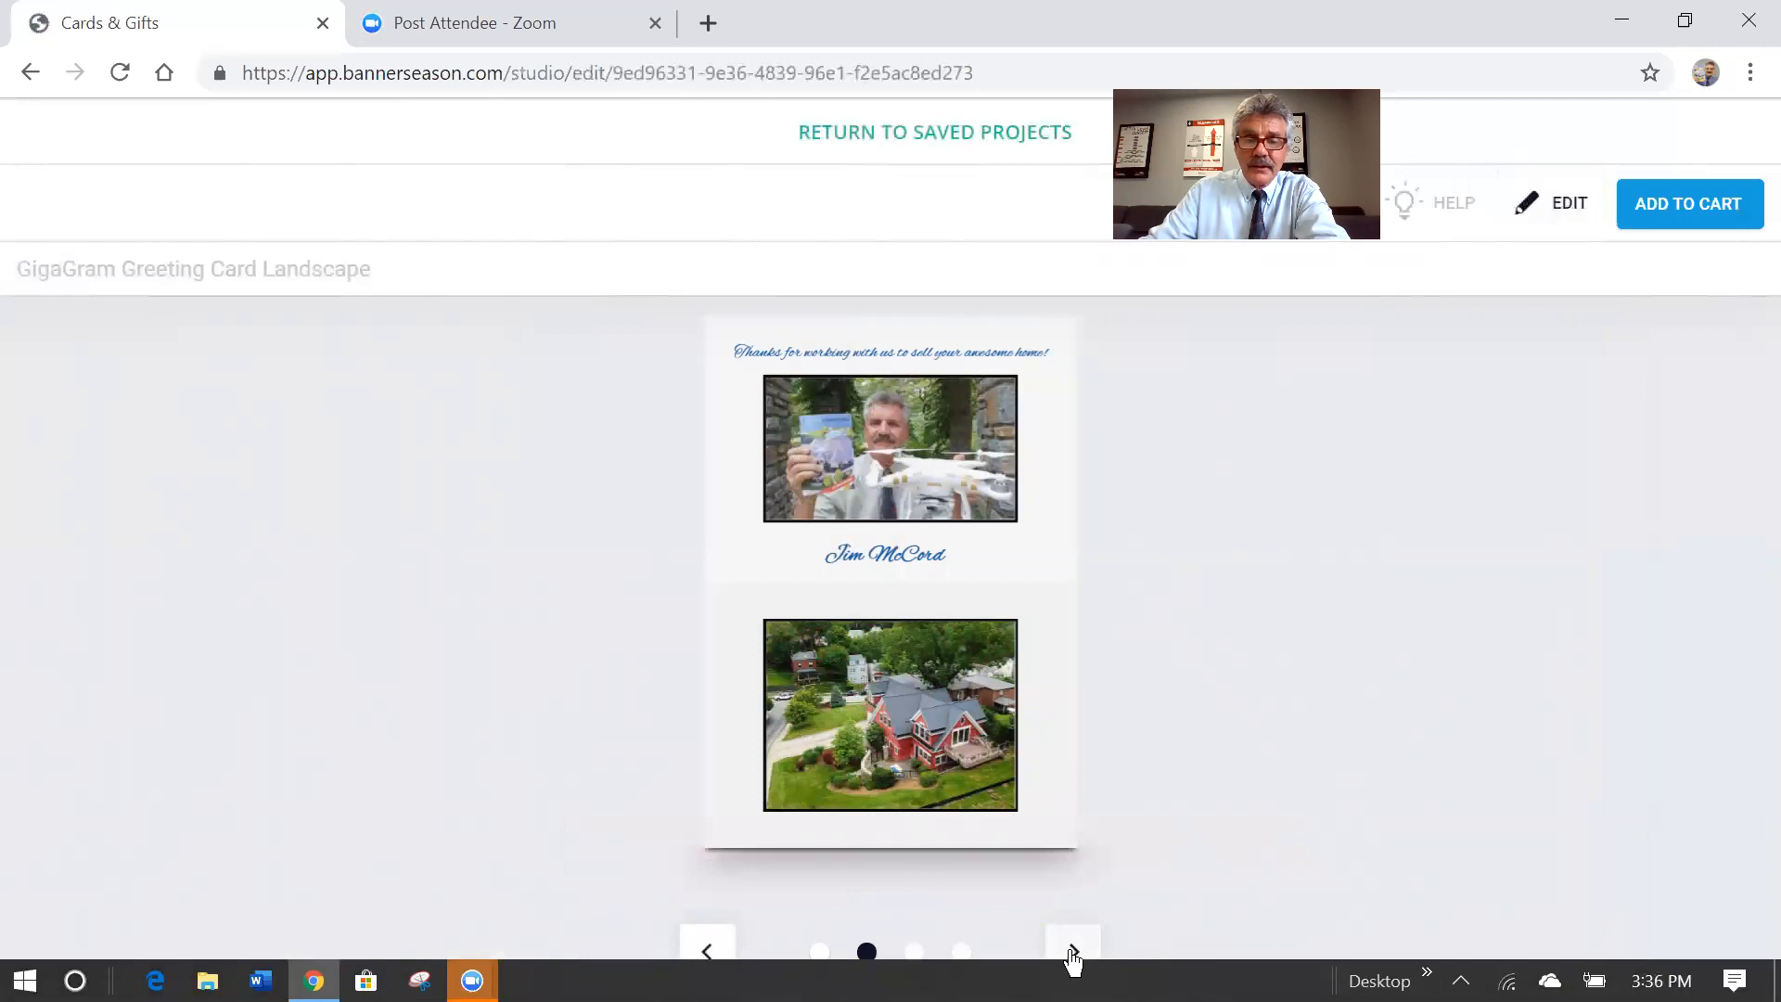
left_click(1074, 952)
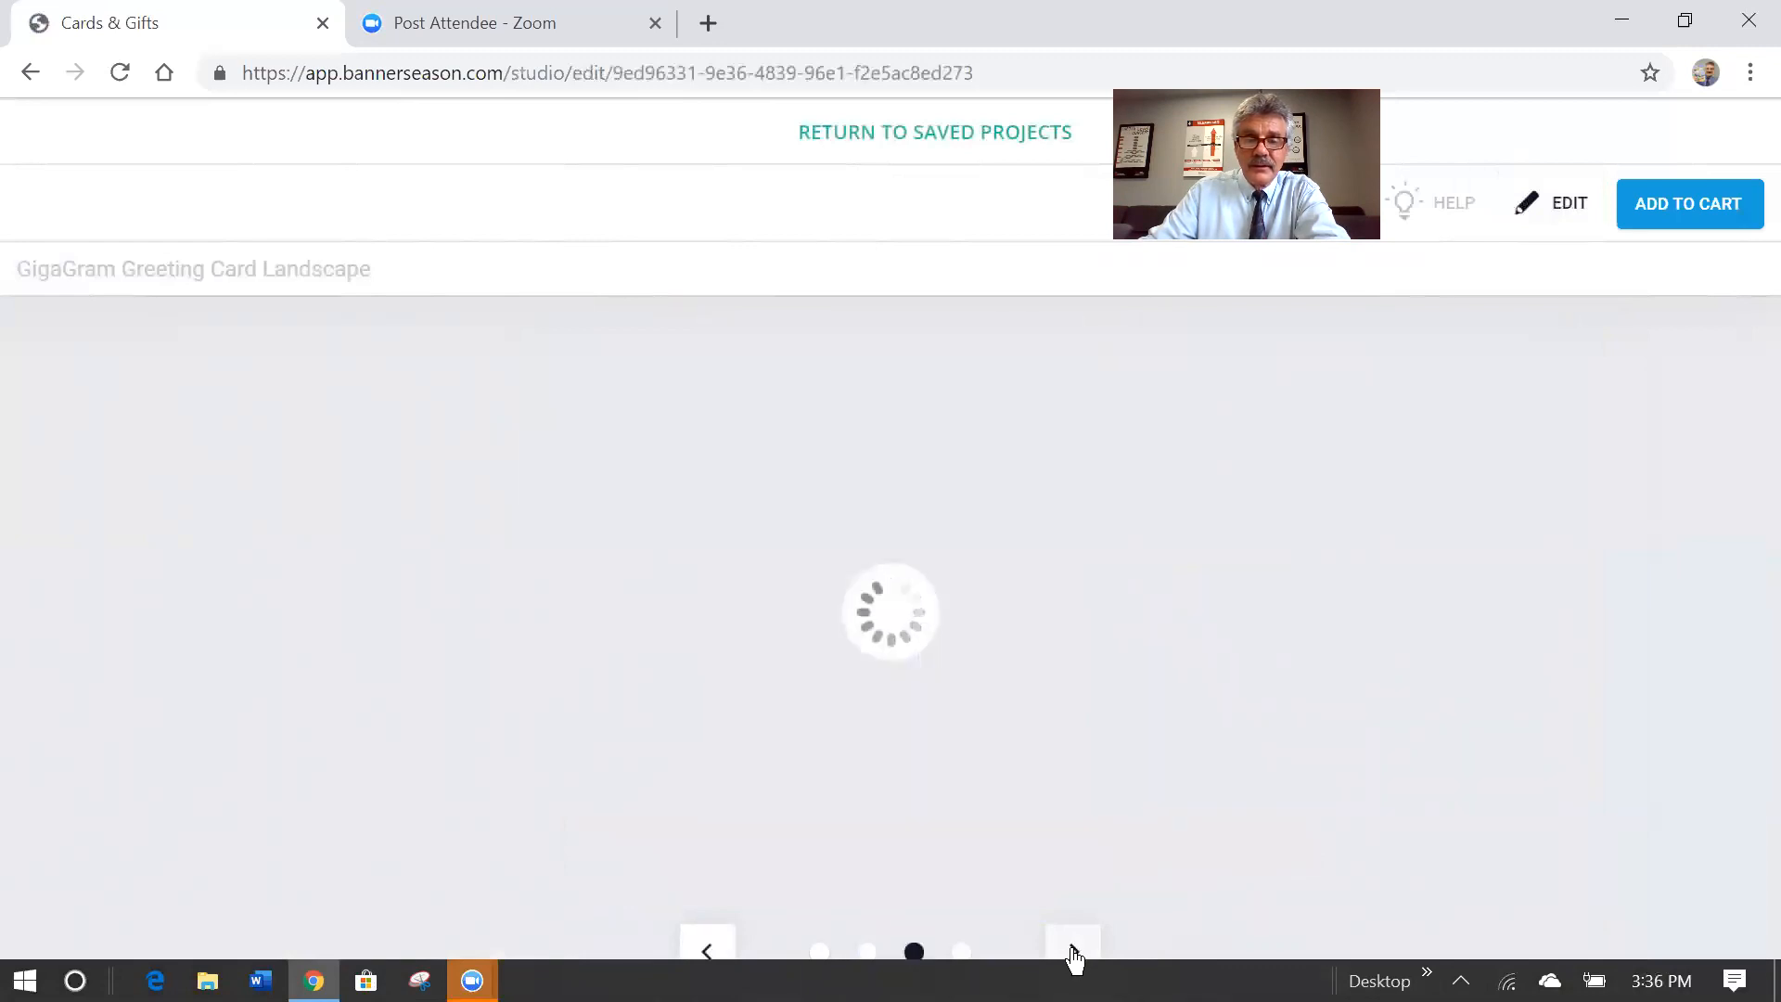
left_click(1075, 952)
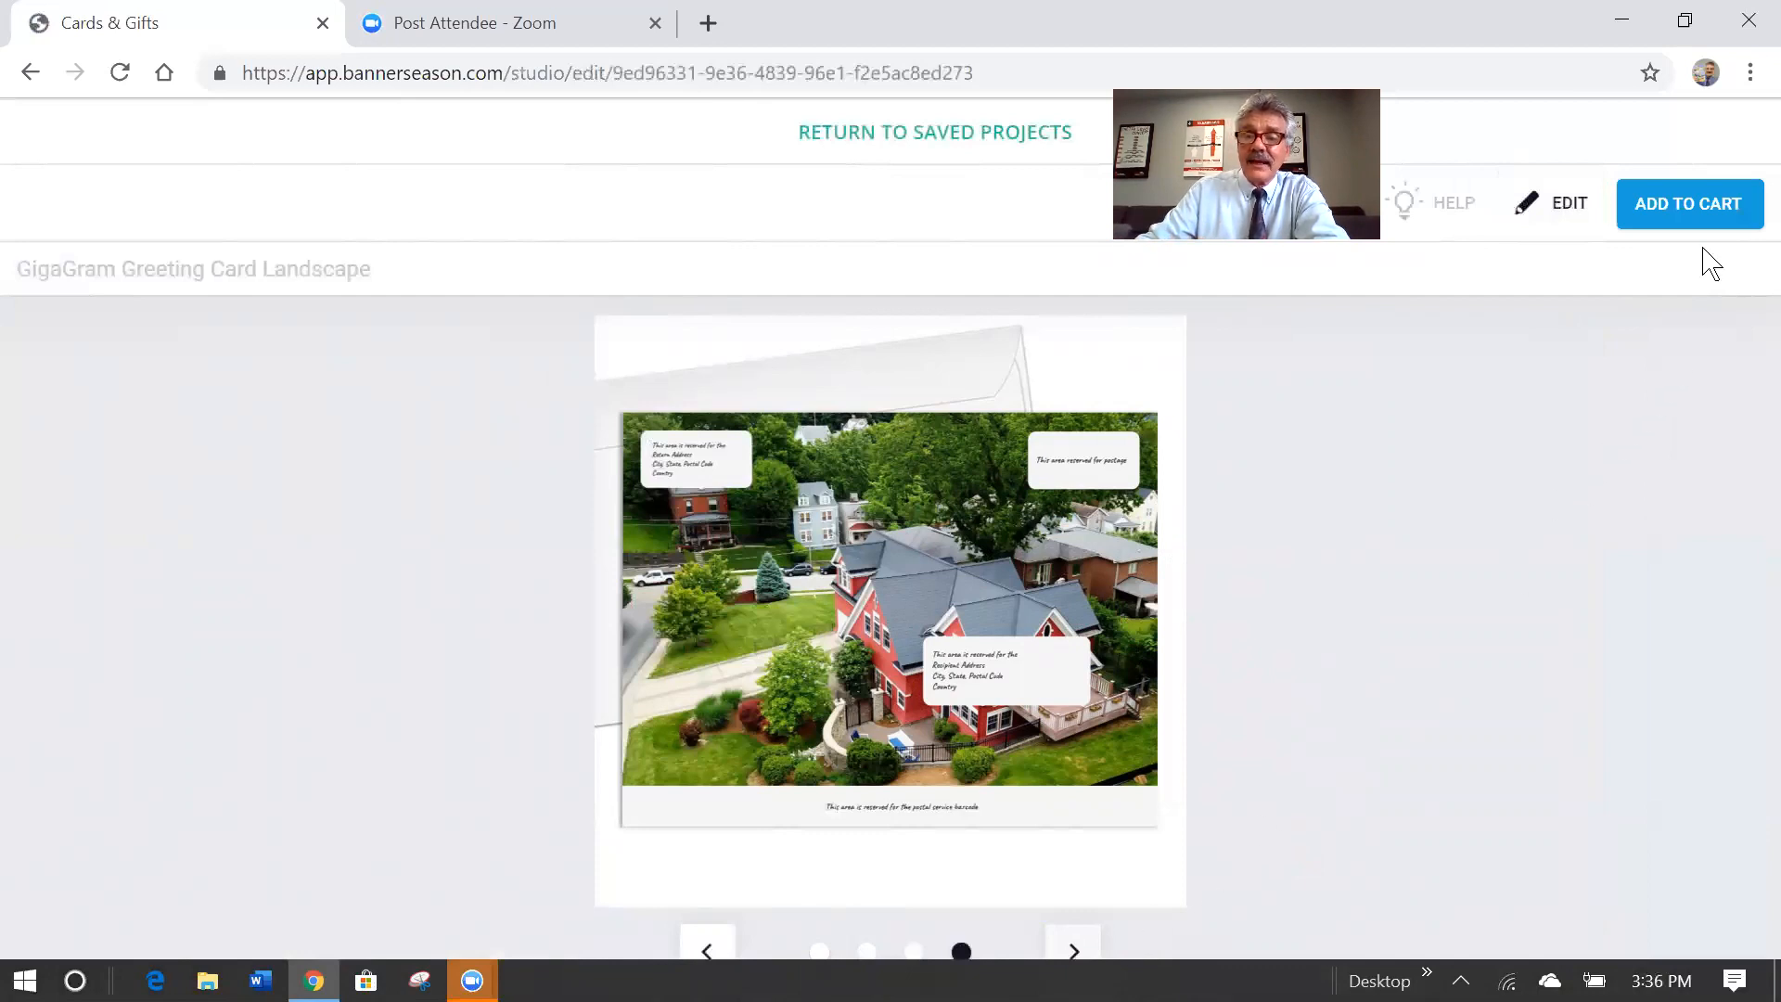
Add the GigaGram 8x11 Greeting Card to the cart at $6.99, confirming the project review.
left_click(1702, 206)
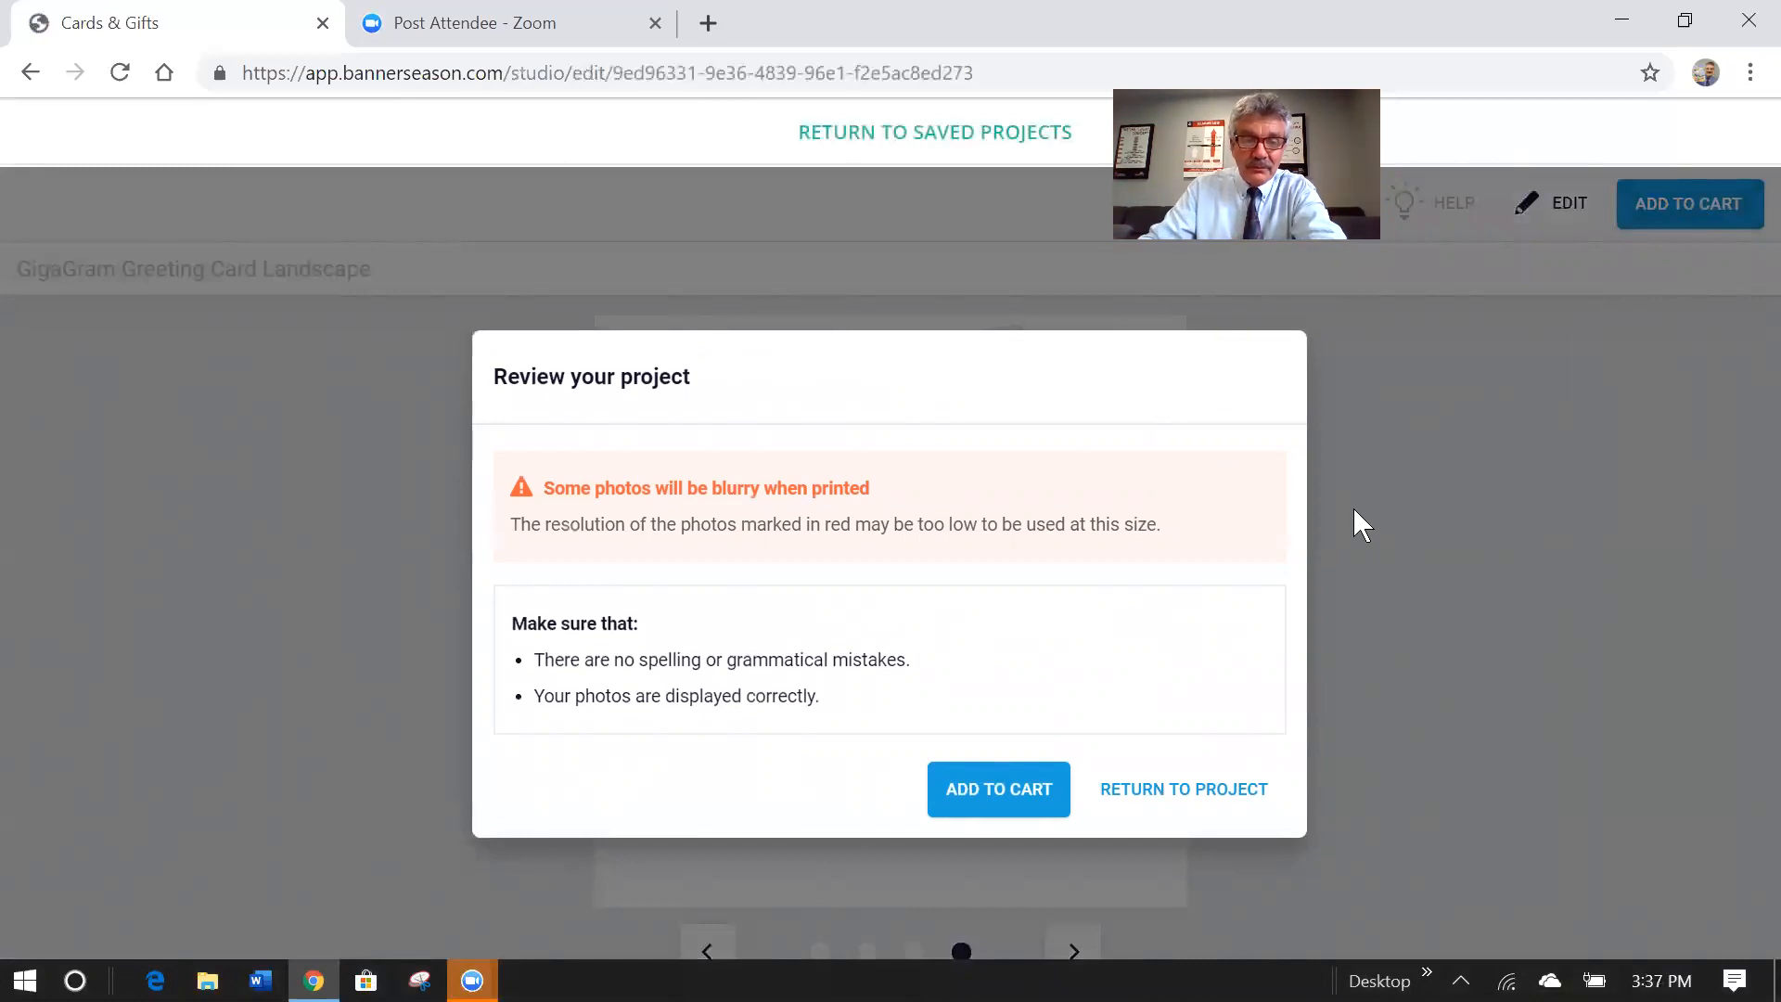
left_click(1010, 796)
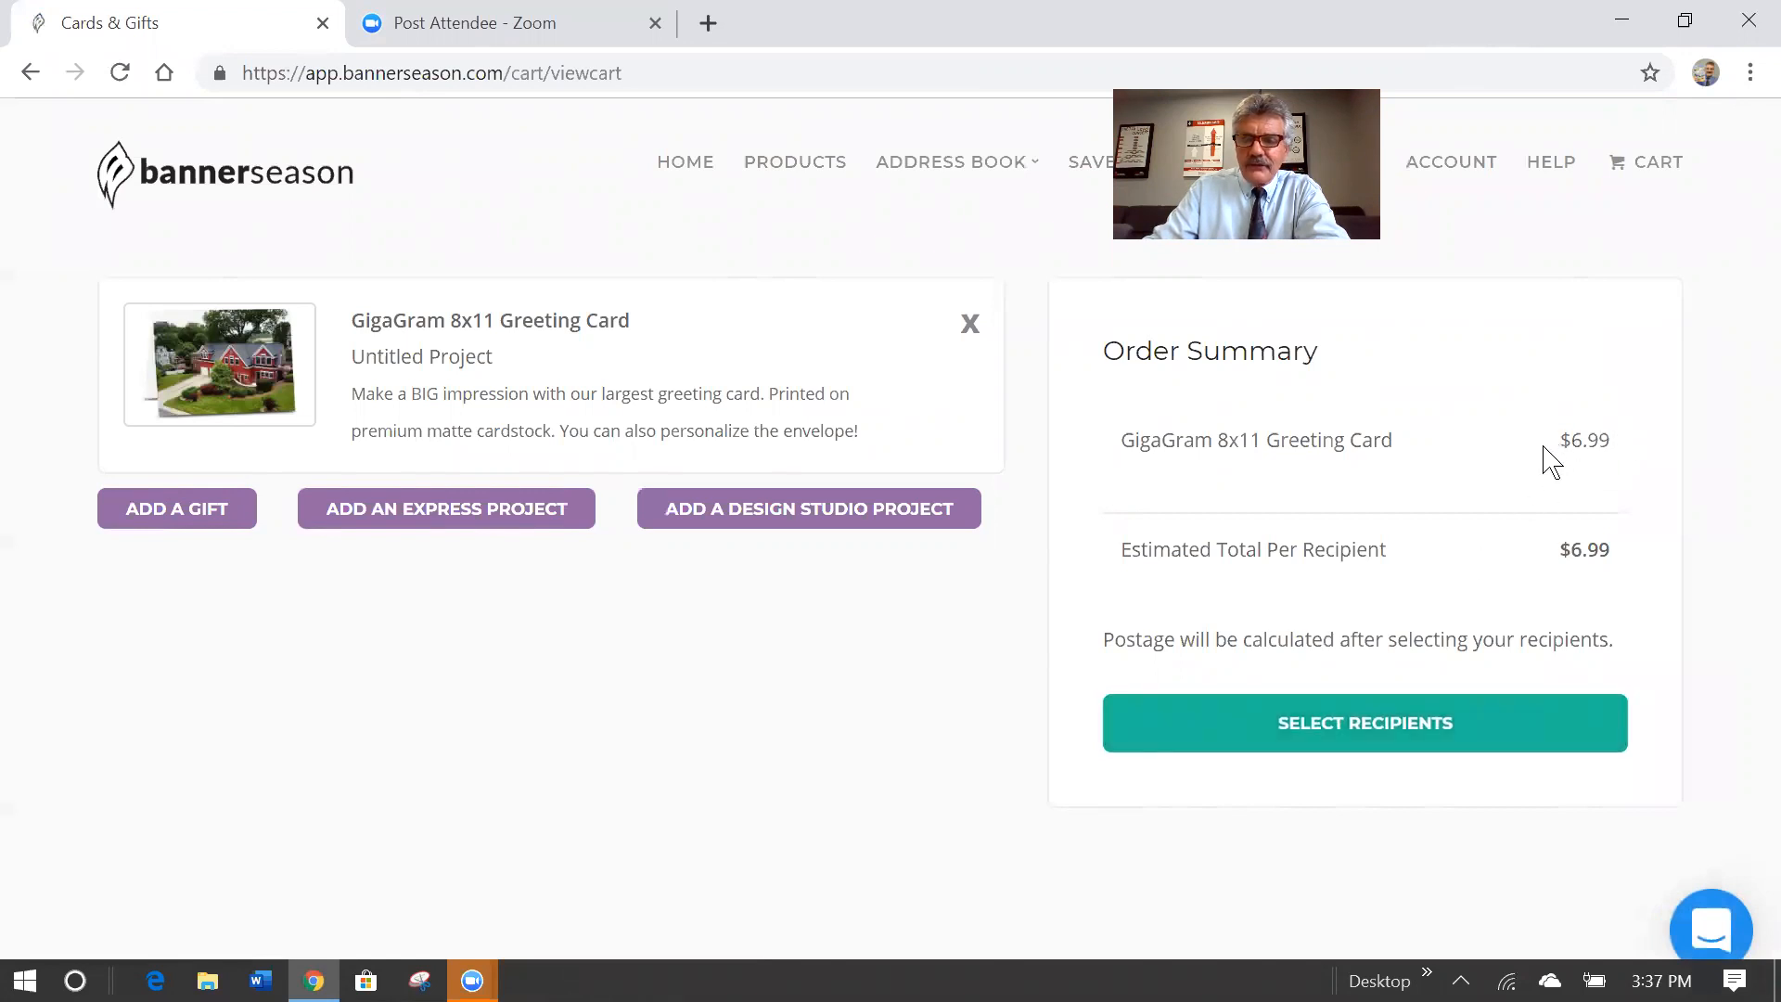
Search the address book by the contact's name and select the first match as sole recipient.
left_click(1376, 727)
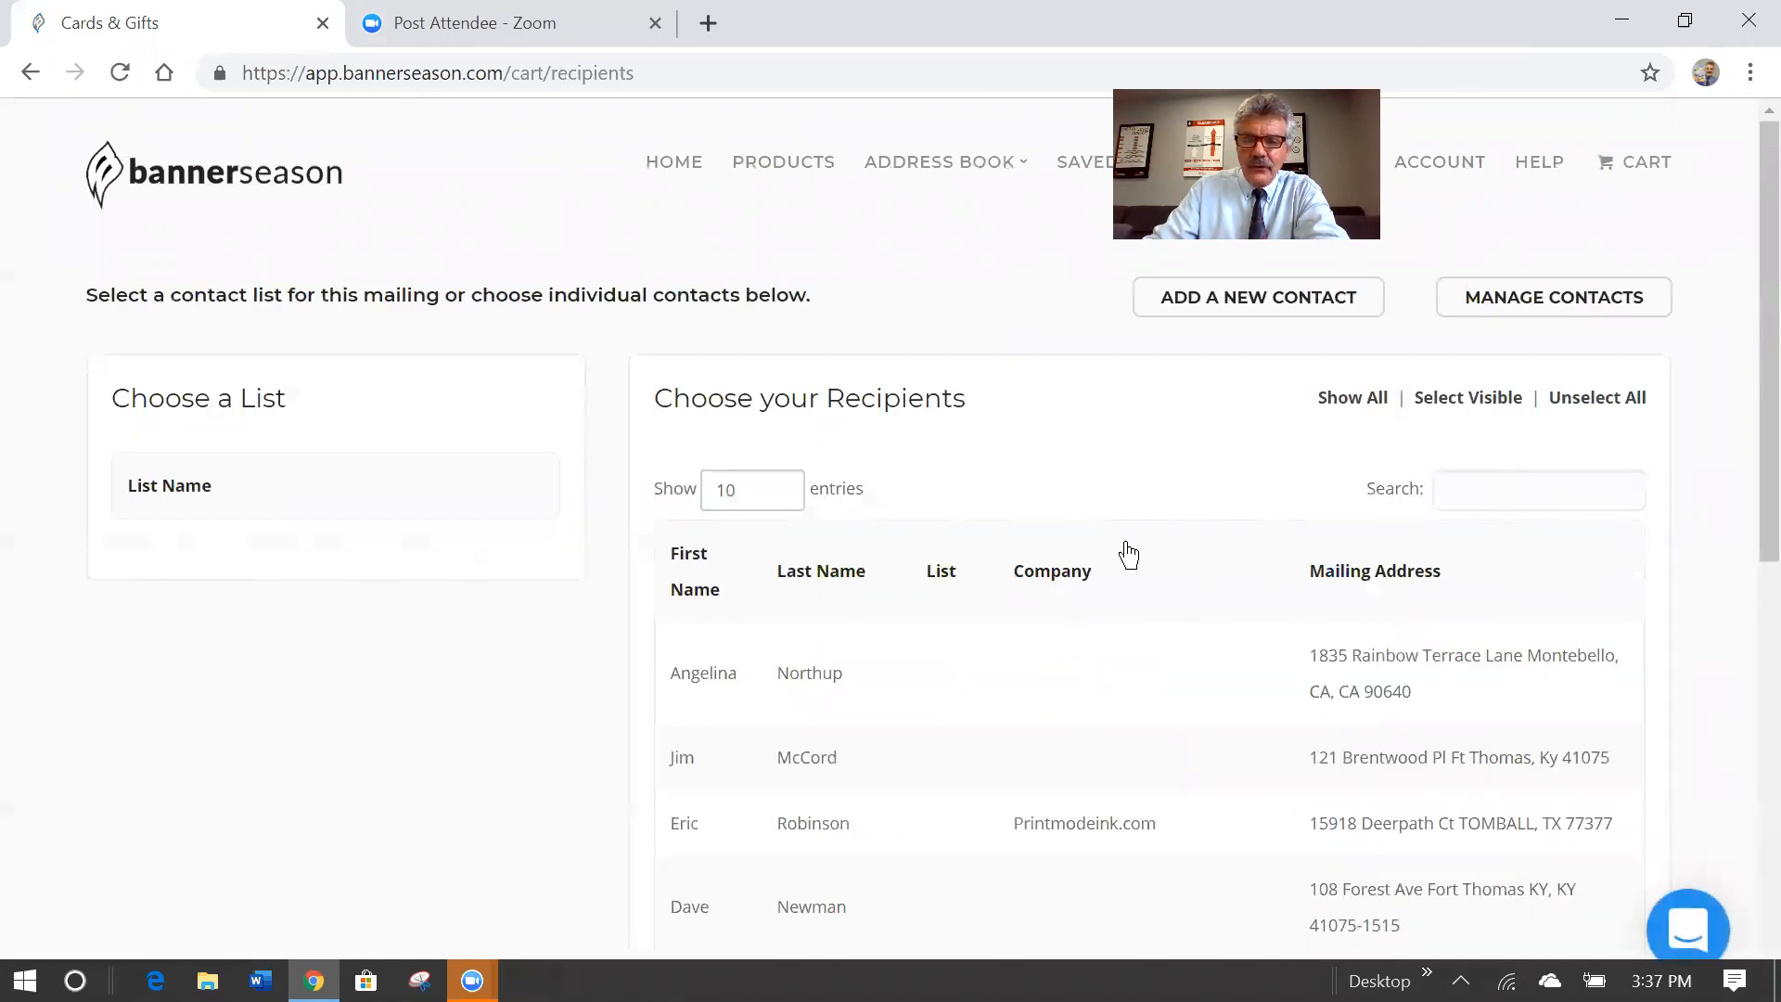
left_click(1563, 489)
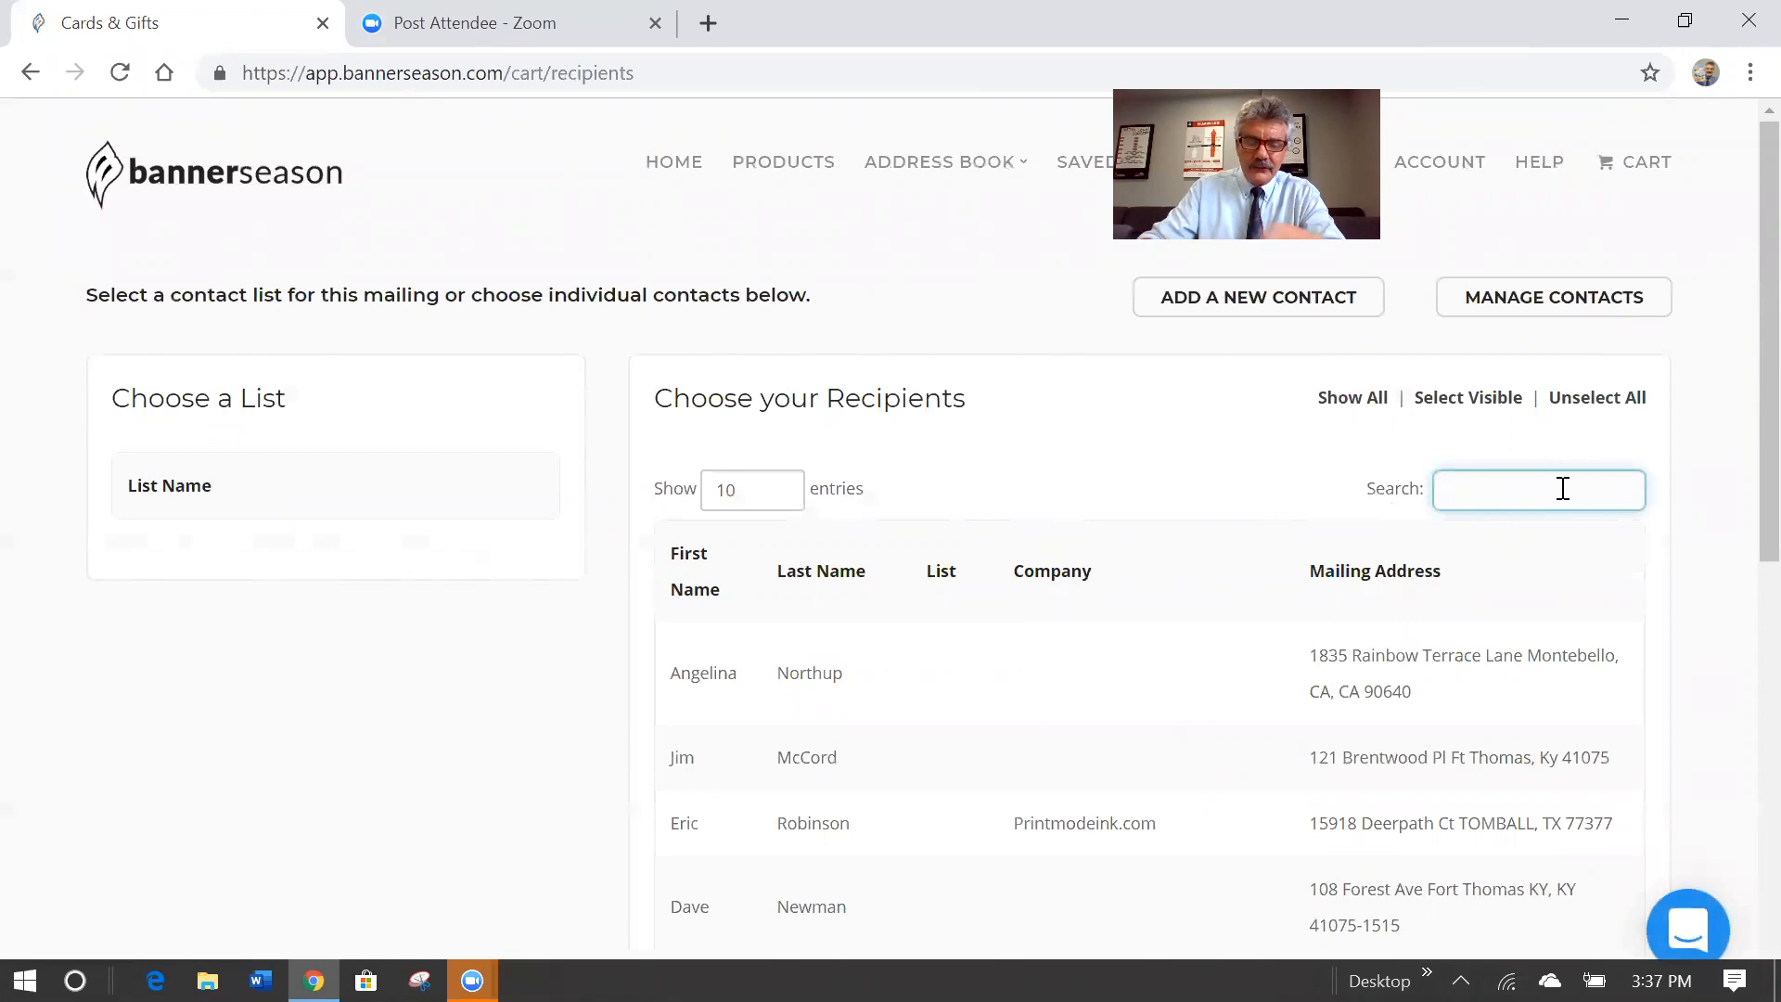
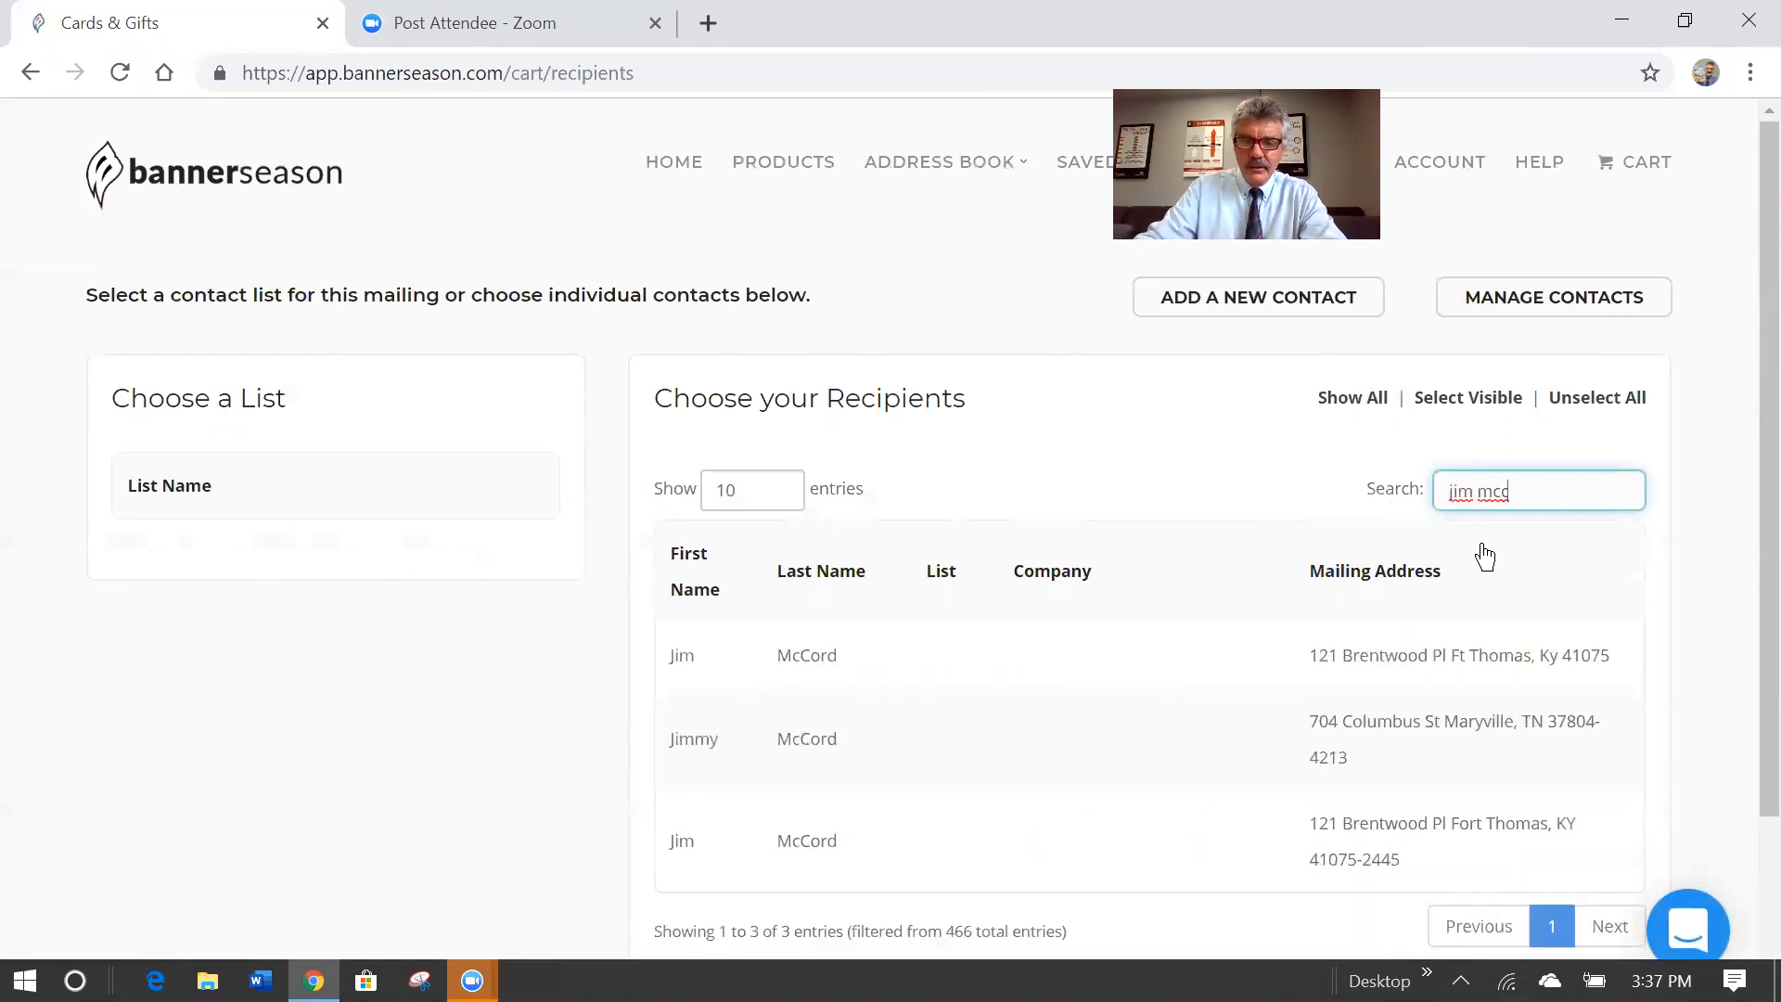
left_click(1192, 661)
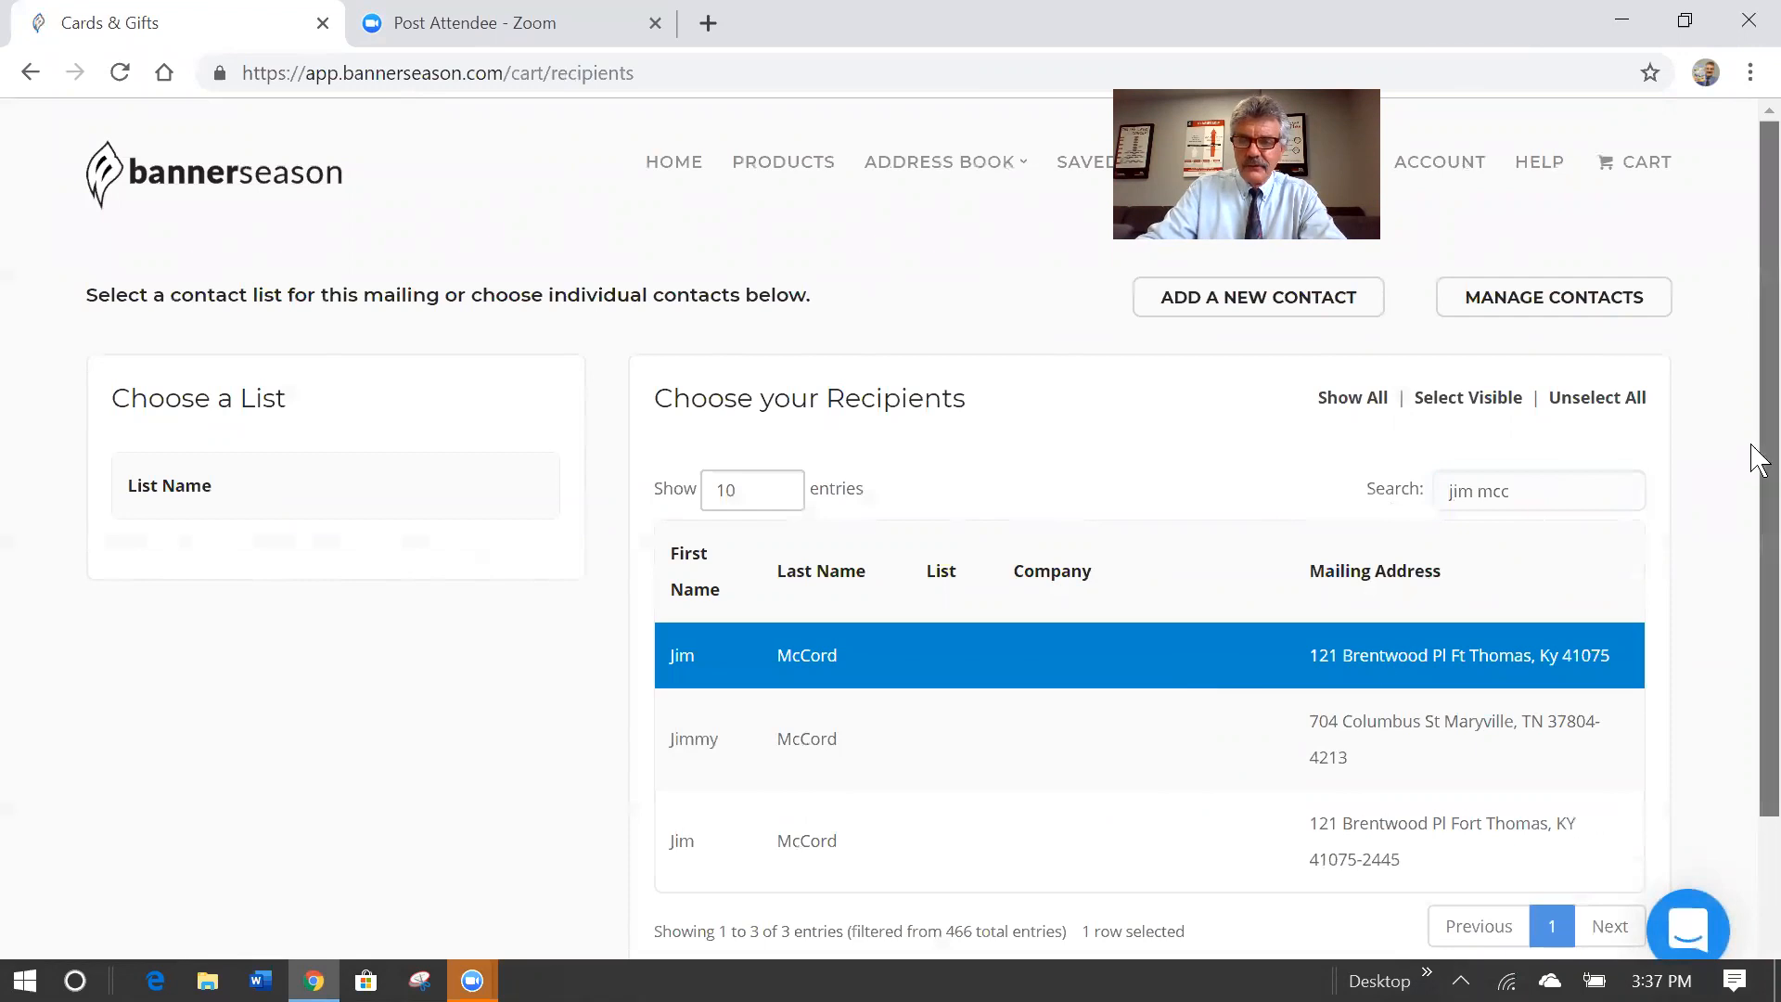
left_click_drag(1755, 452, 1755, 636)
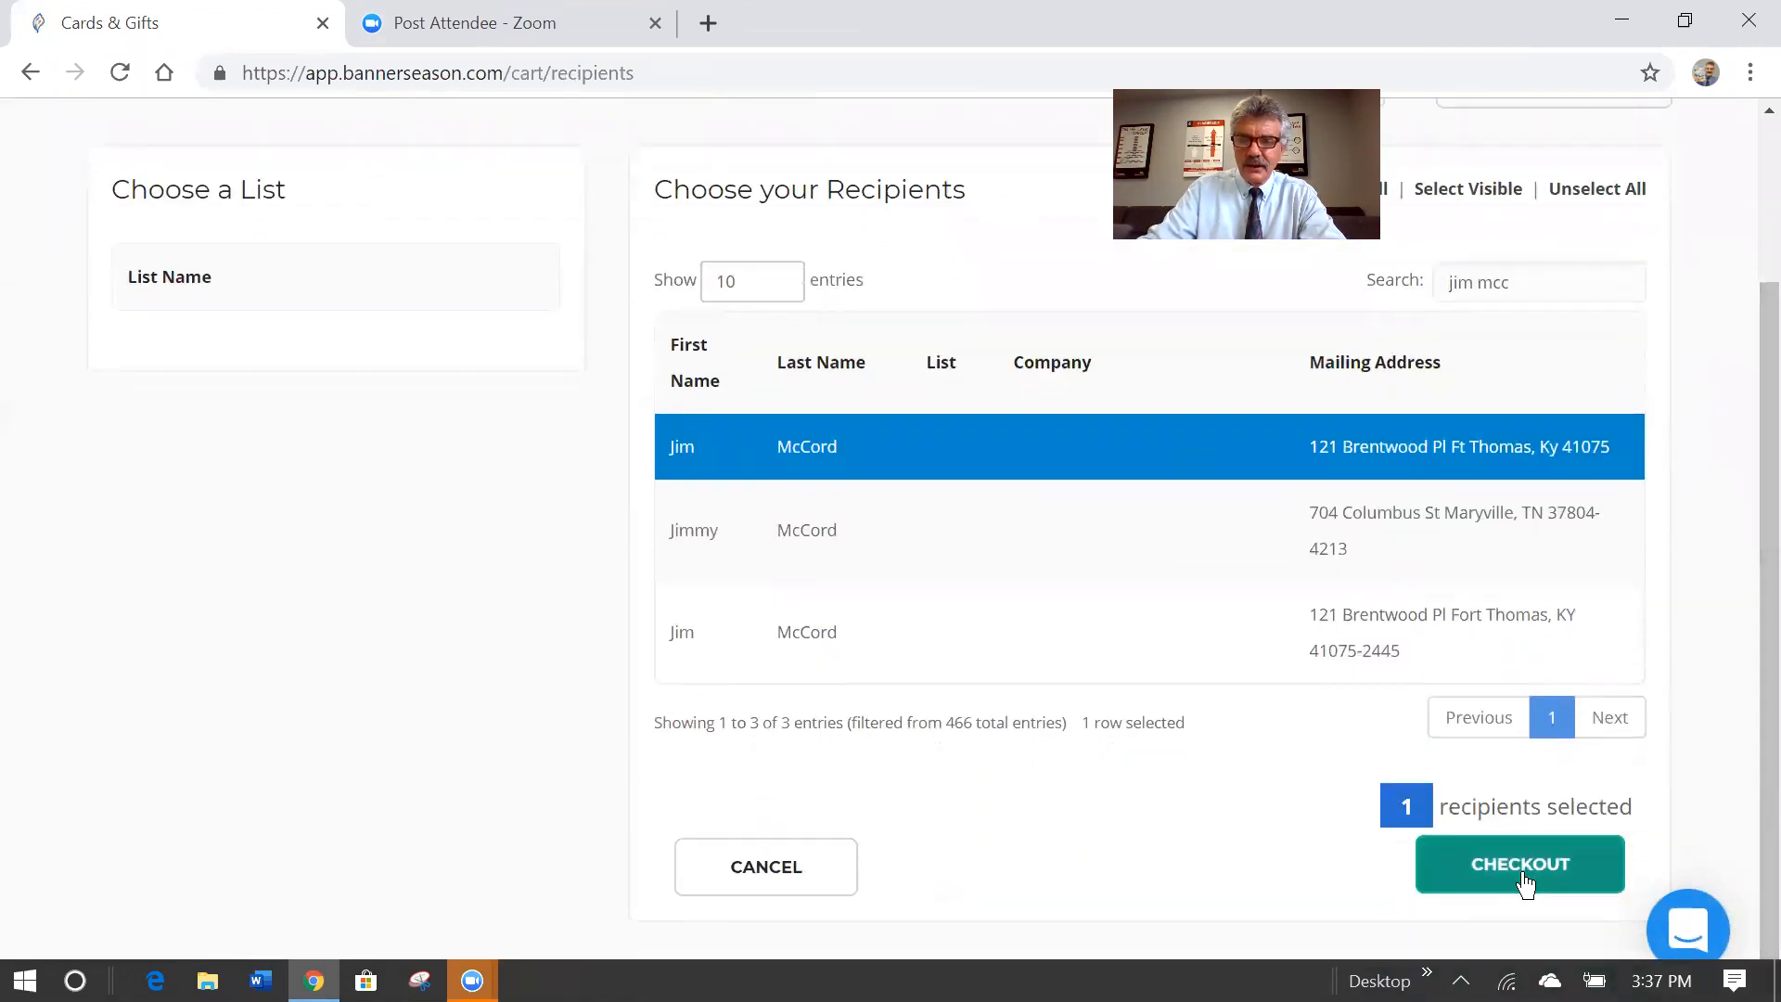
left_click(1525, 883)
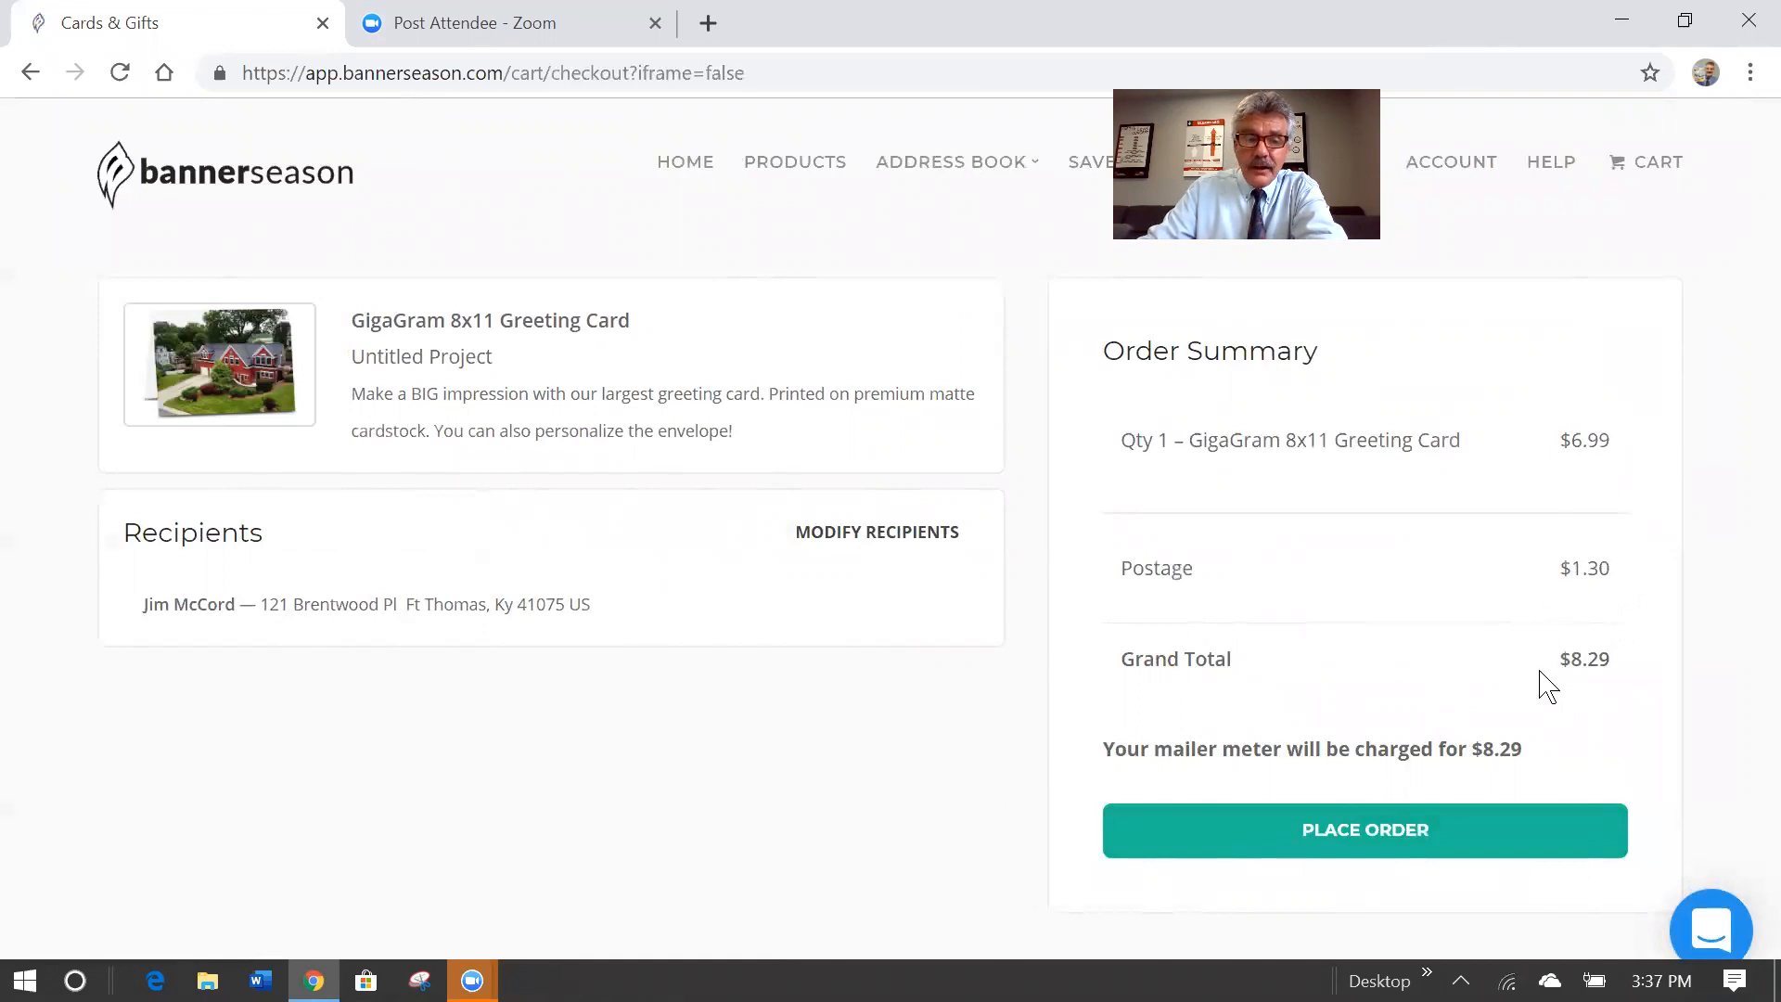
Place the order: $6.99 card plus $1.30 postage, $8.29 grand total.
left_click(1381, 843)
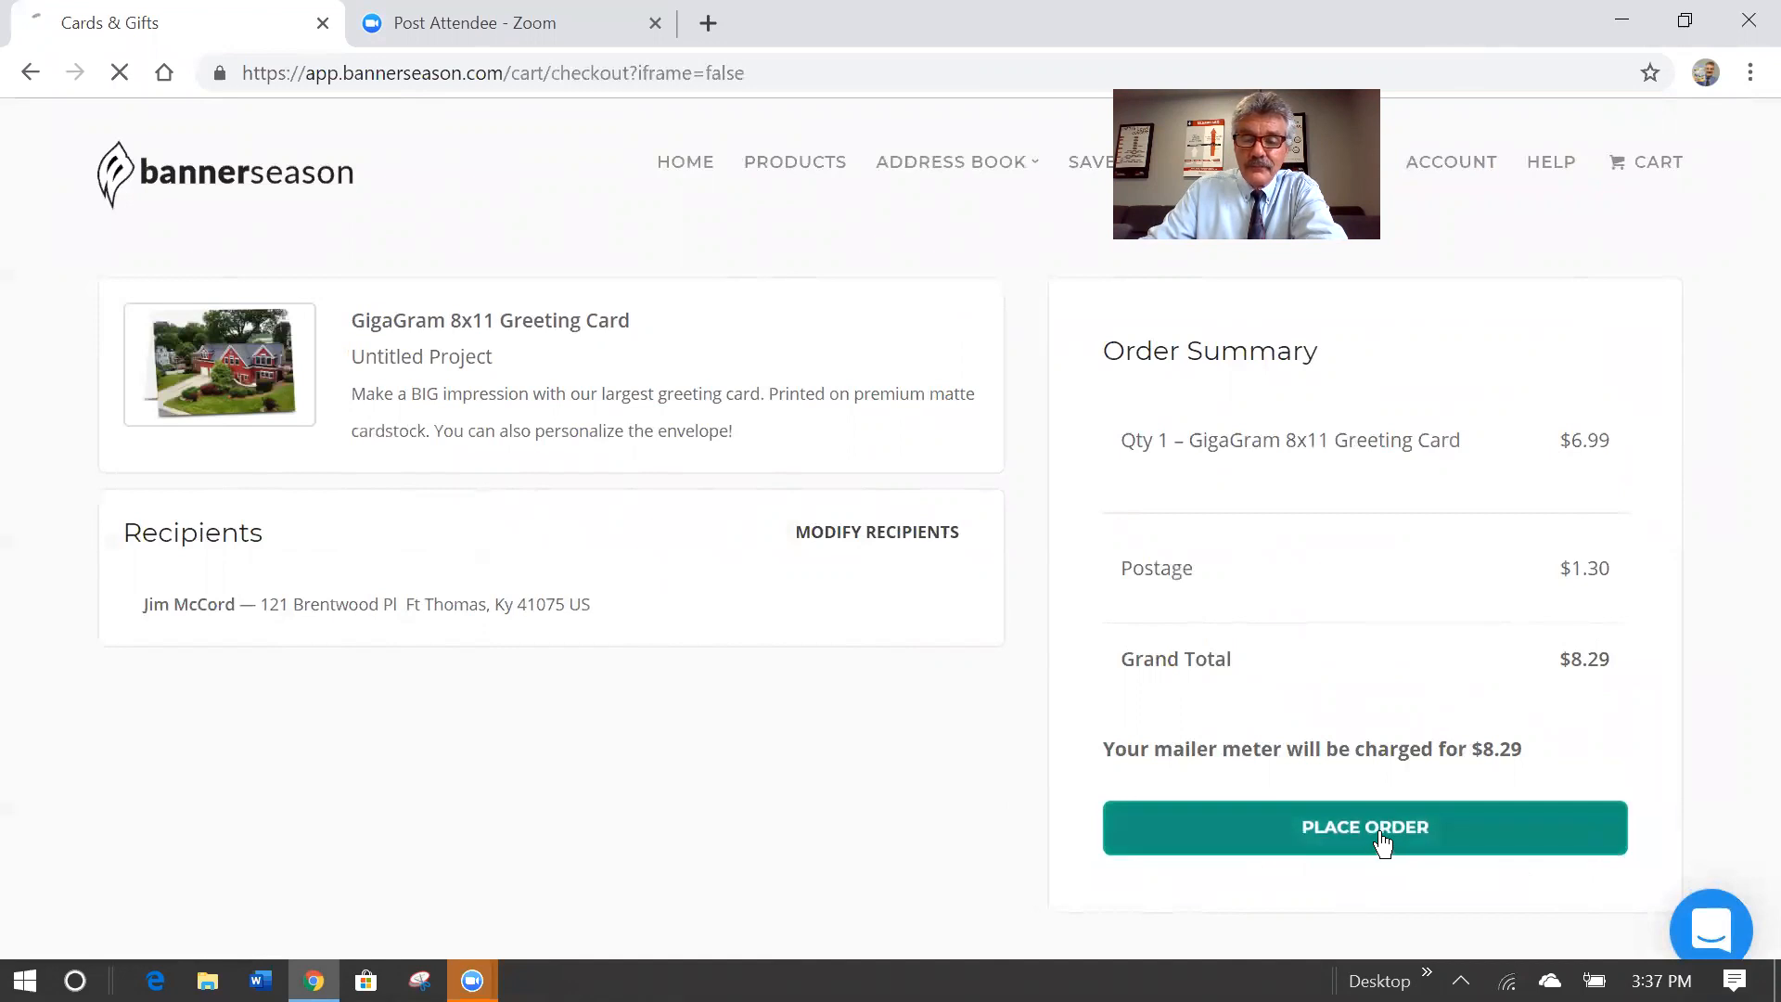